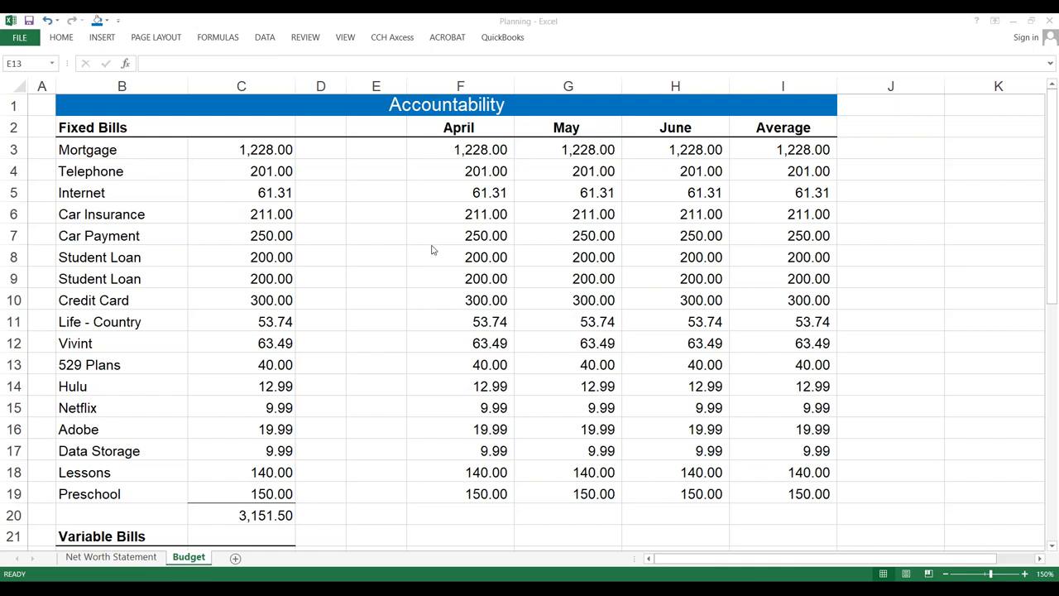
Review the Fixed Bills amounts in column C one by one, from Mortgage through 529 Plans
{"action": "left_click", "coordinate": [126, 129]}
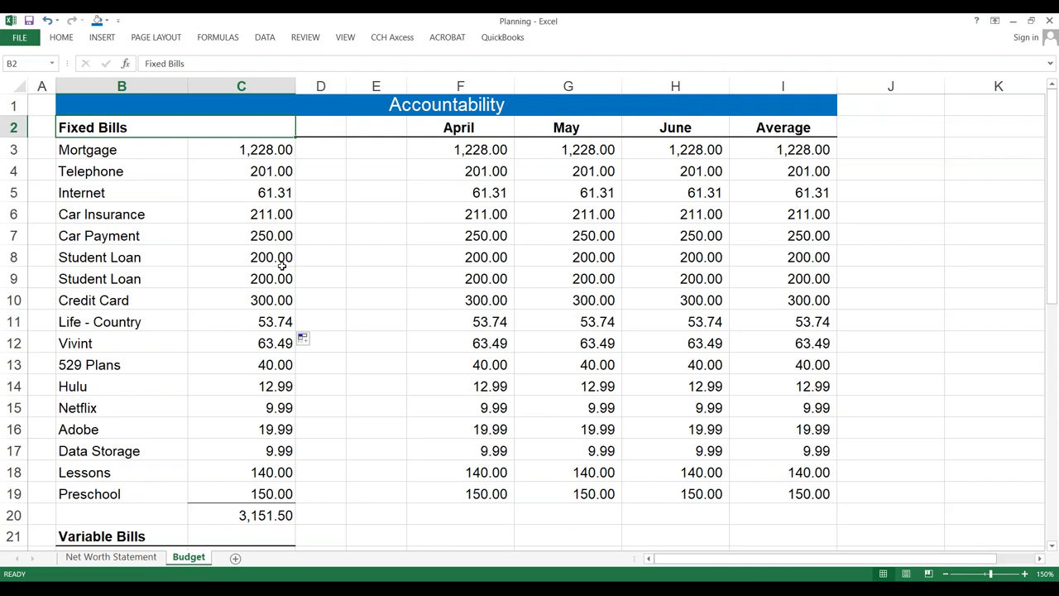
{"action": "key", "text": "Down"}
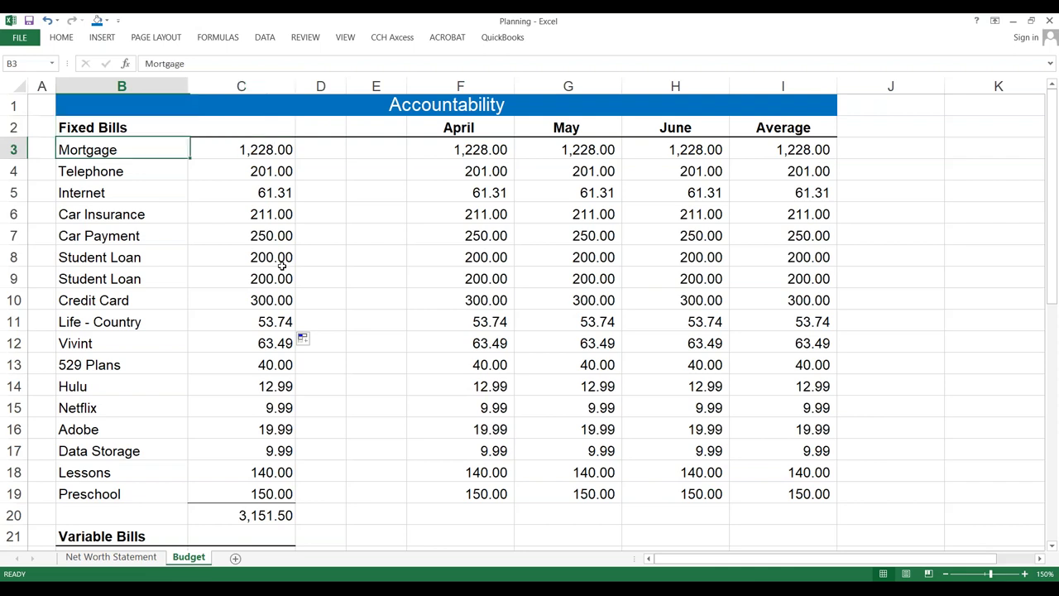
{"action": "key", "text": "Right"}
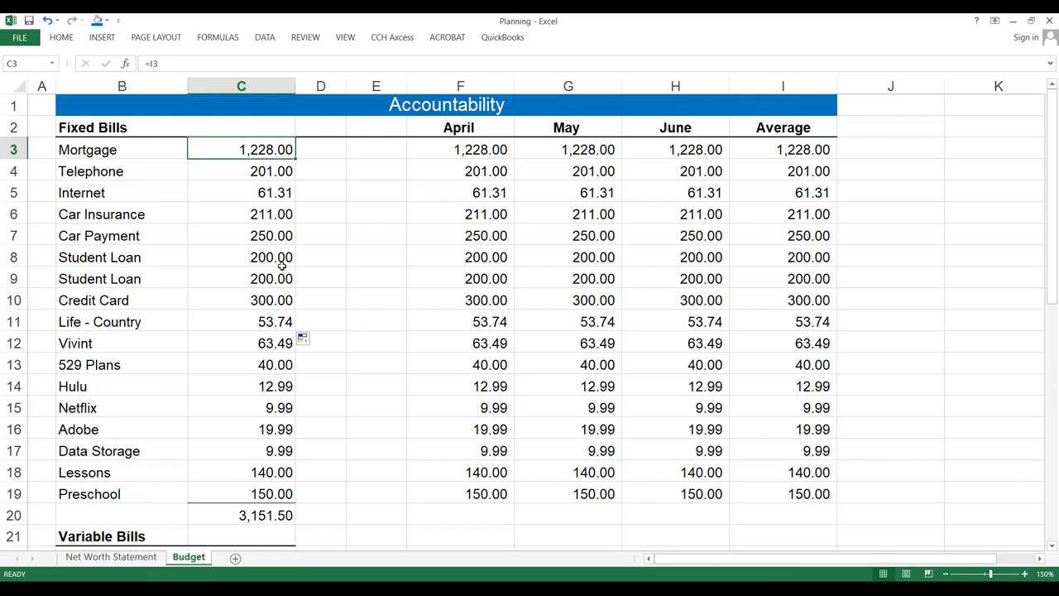
{"action": "key", "text": "Down"}
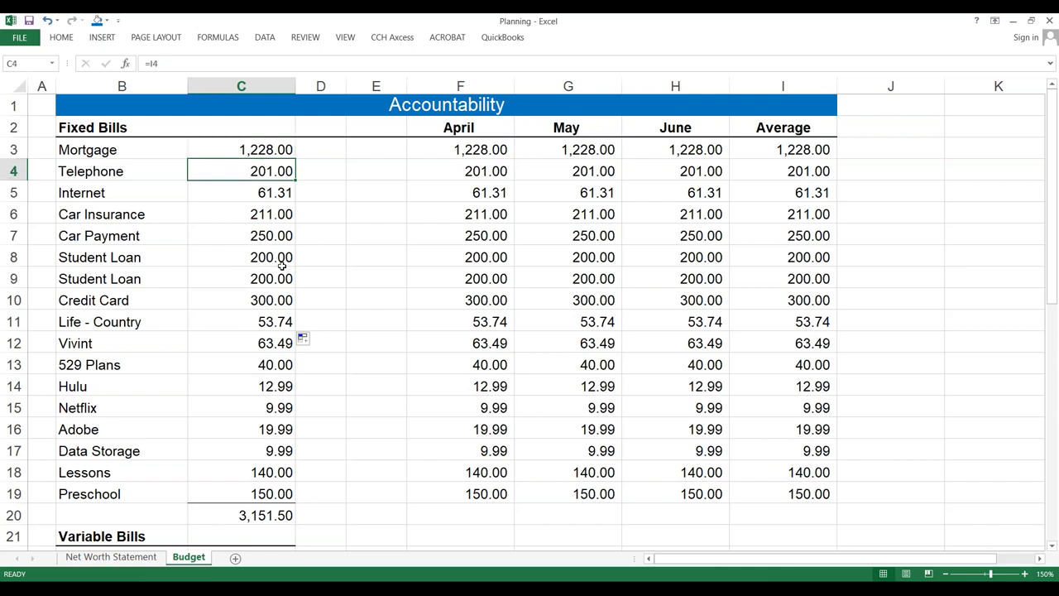
{"action": "key", "text": "Down"}
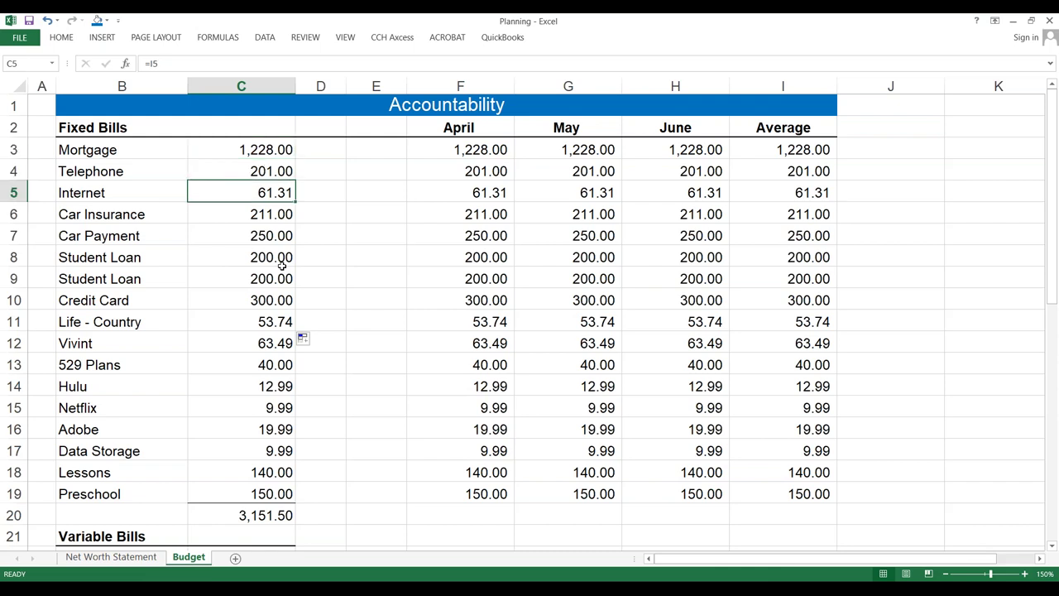
{"action": "key", "text": "Down"}
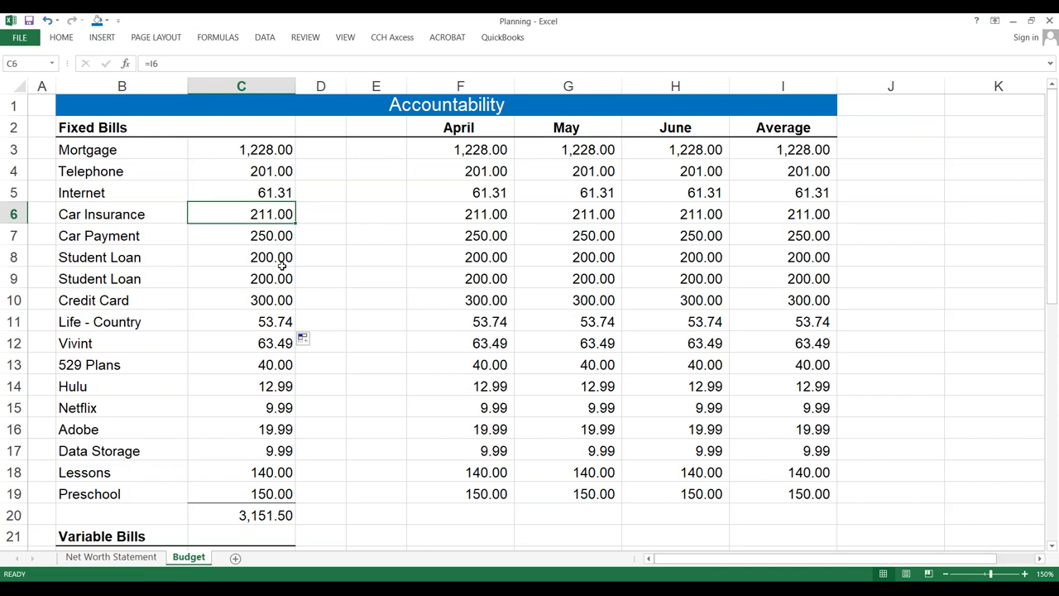
{"action": "key", "text": "Down"}
{"action": "key", "text": "Down"}
{"action": "key", "text": "Down"}
{"action": "key", "text": "Down"}
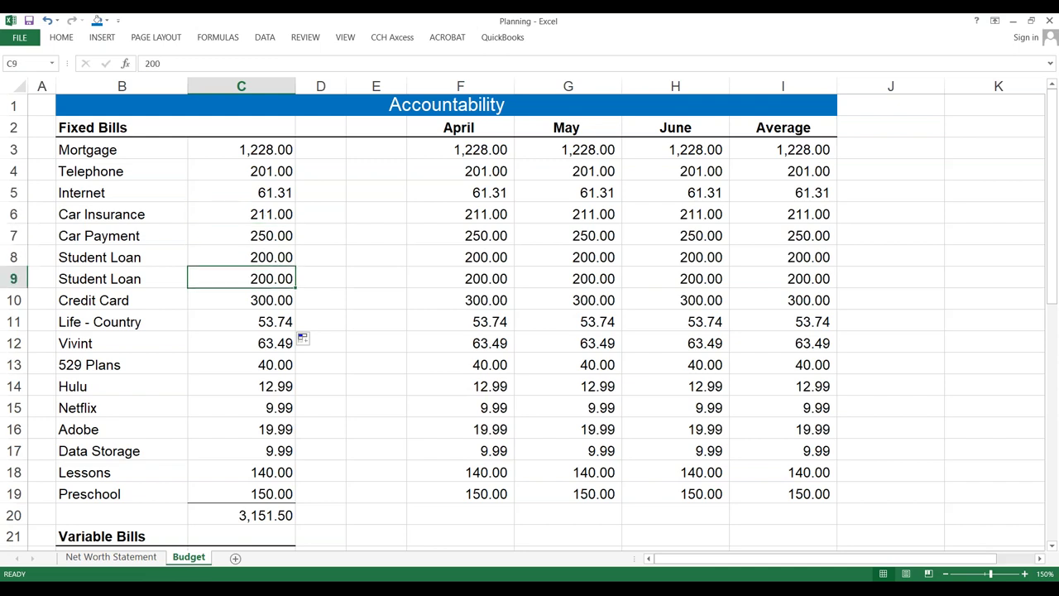
{"action": "key", "text": "Down"}
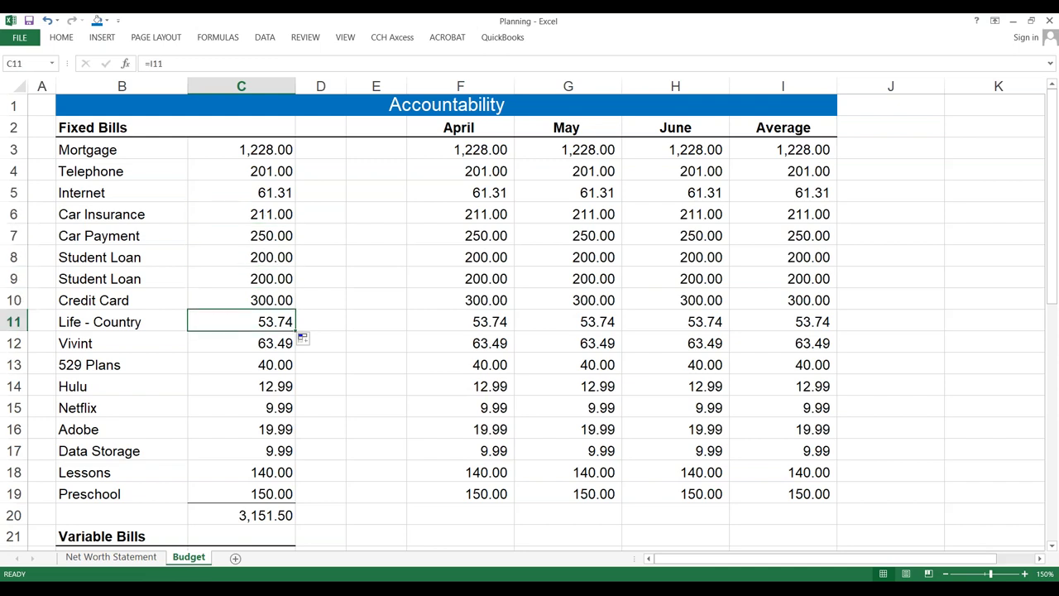
{"action": "key", "text": "Down"}
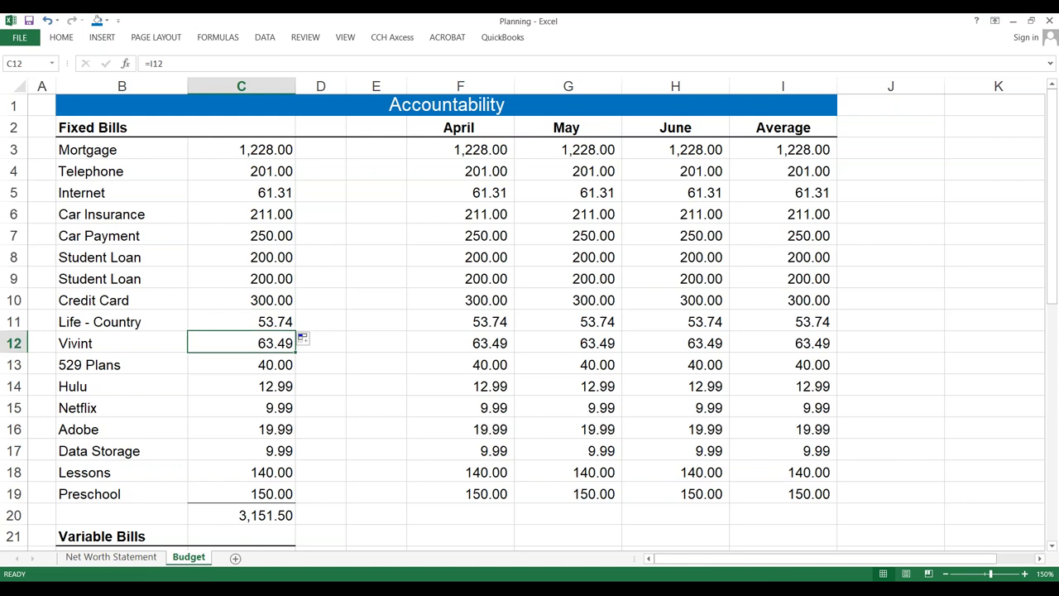
{"action": "key", "text": "Down"}
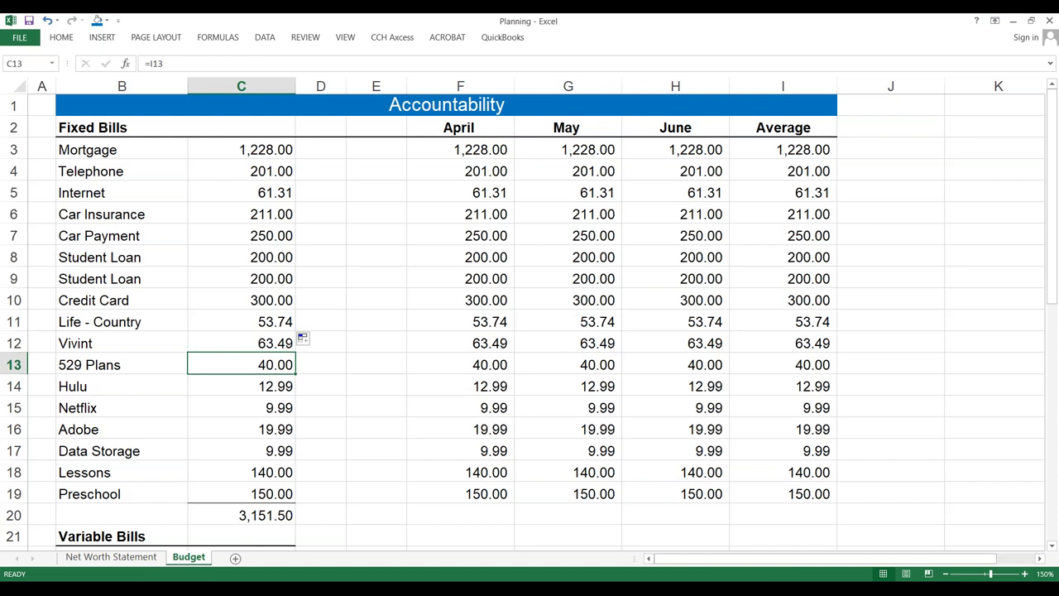
Review the remaining Fixed Bills amounts from Hulu through Lessons, and inspect the fixed bills total formula in C20
{"action": "key", "text": "Down"}
{"action": "key", "text": "Left"}
{"action": "key", "text": "Right"}
{"action": "key", "text": "Down"}
{"action": "key", "text": "Left"}
{"action": "key", "text": "Right"}
{"action": "key", "text": "Down"}
{"action": "key", "text": "Down"}
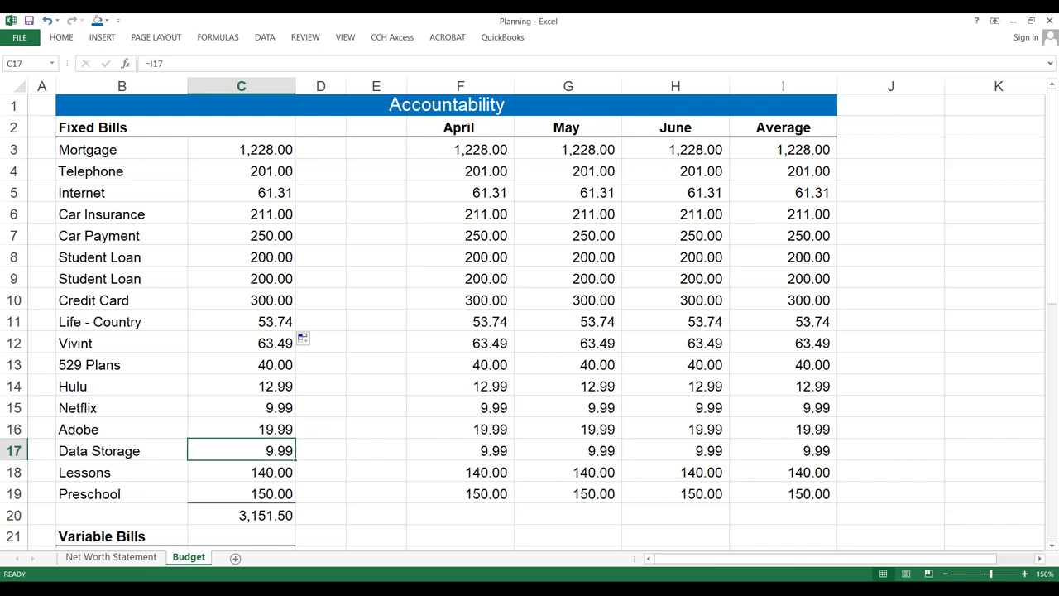
{"action": "key", "text": "Down"}
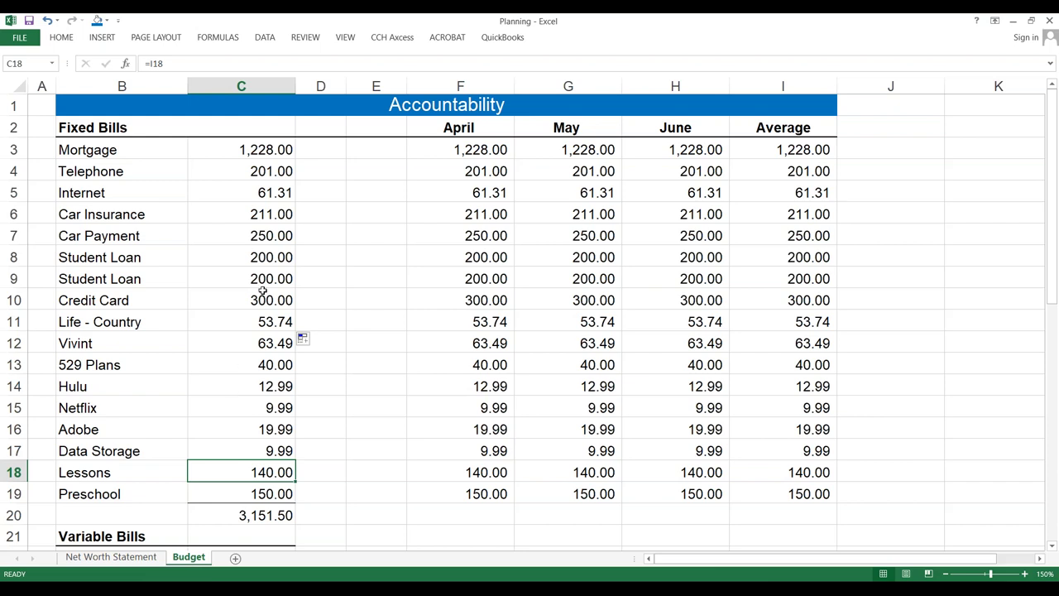
{"action": "left_click", "coordinate": [249, 513]}
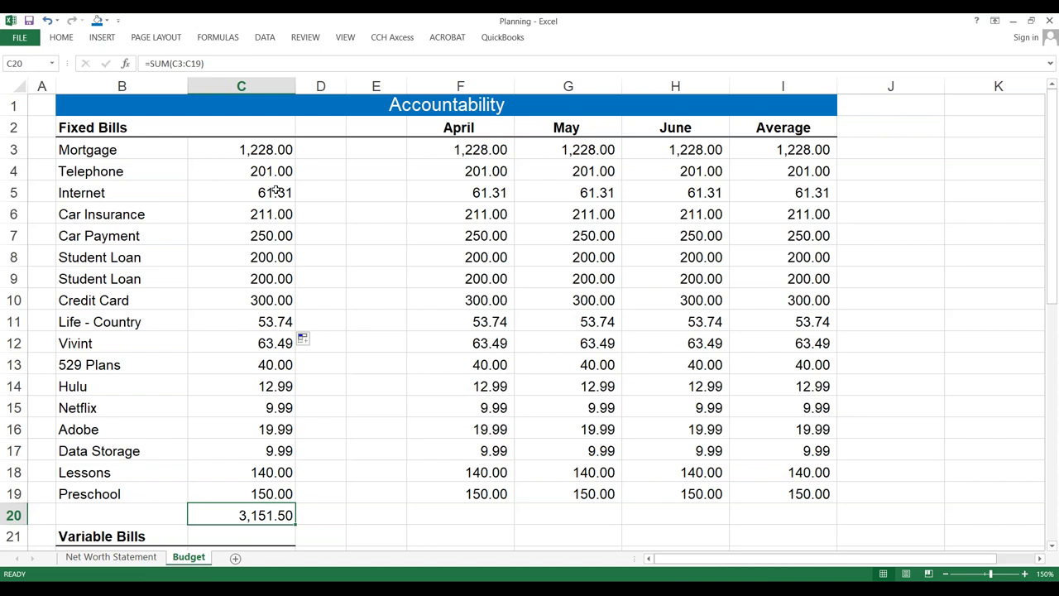
Examine the Variable Bills section, going through the column C amounts from Water/Trash through Entertainment
{"action": "left_click", "coordinate": [360, 279]}
{"action": "scroll", "coordinate": [360, 280], "scroll_direction": "down", "scroll_amount": 3}
{"action": "scroll", "coordinate": [360, 281], "scroll_direction": "down", "scroll_amount": 4}
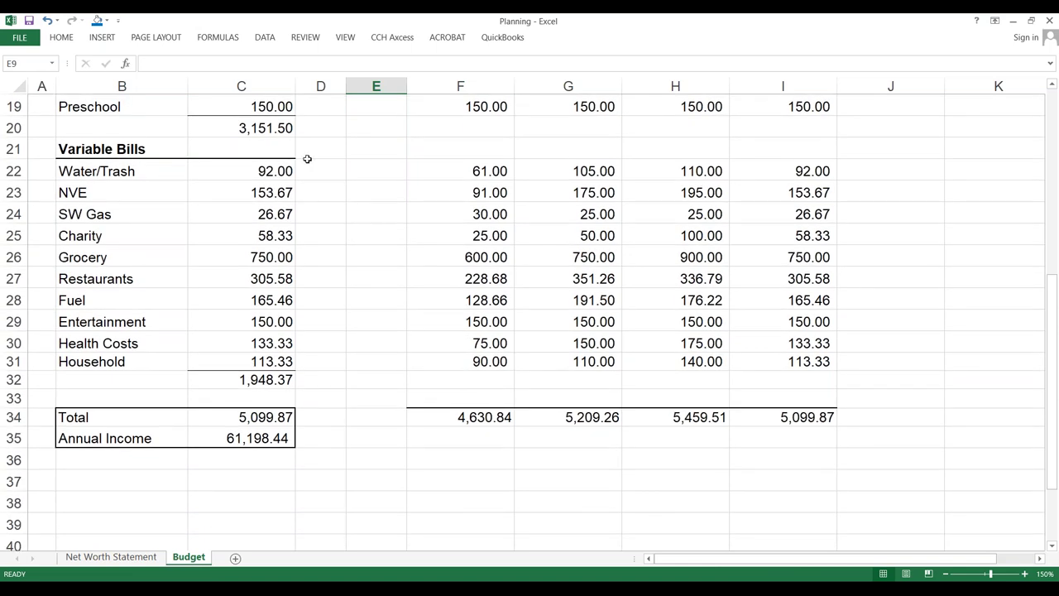
{"action": "left_click", "coordinate": [136, 149]}
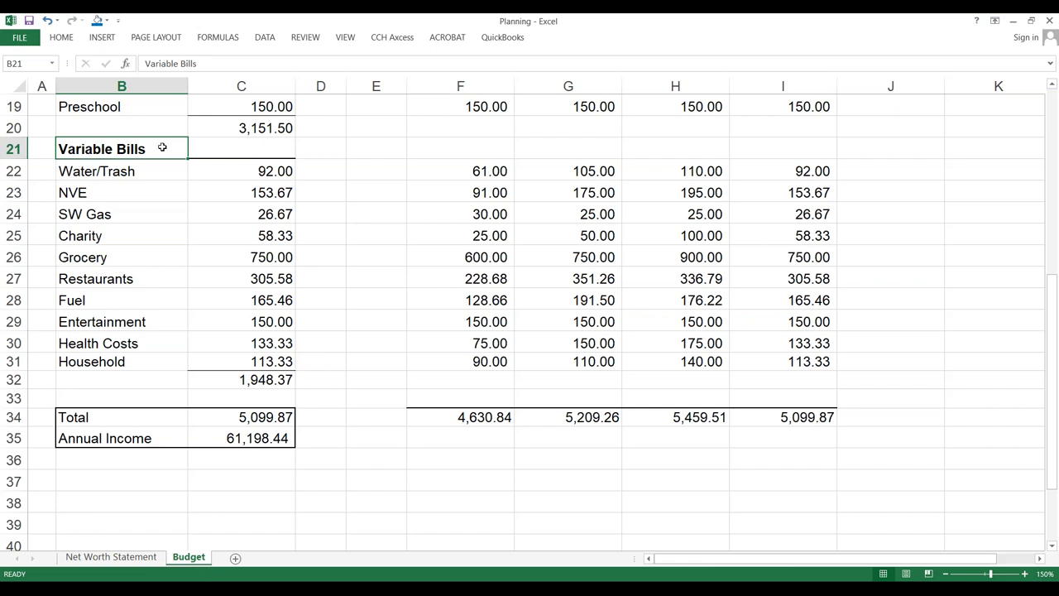
{"action": "key", "text": "Down"}
{"action": "key", "text": "Right"}
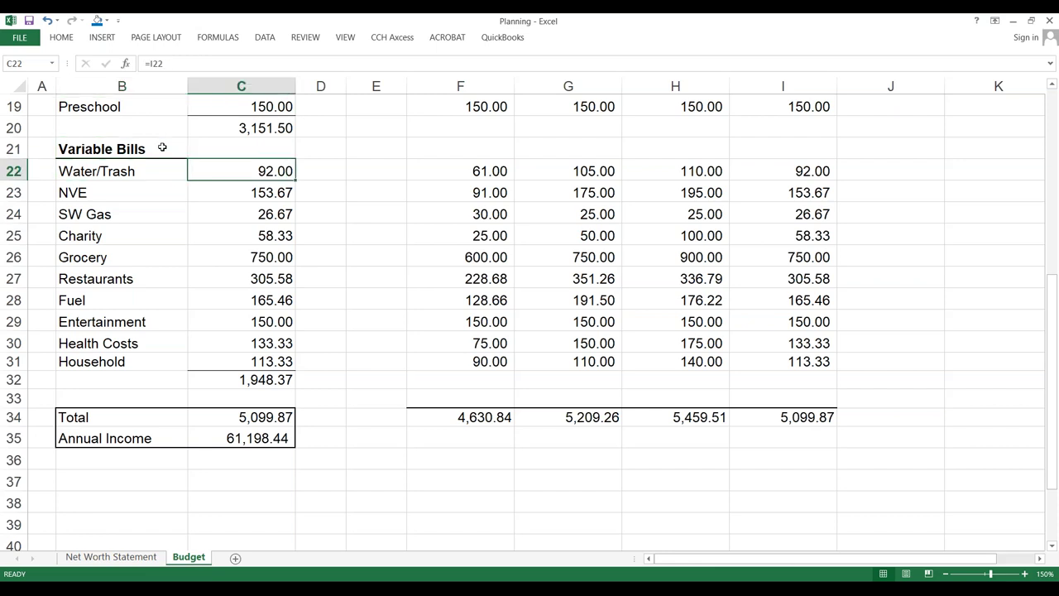
{"action": "key", "text": "Left"}
{"action": "key", "text": "Right"}
{"action": "key", "text": "Down"}
{"action": "key", "text": "Down"}
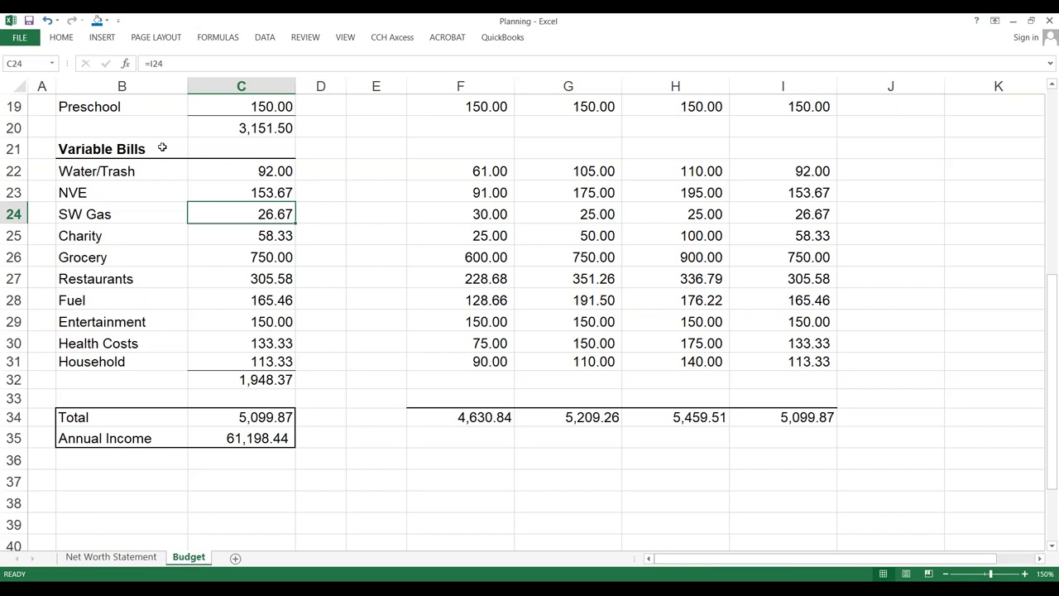
{"action": "key", "text": "Down"}
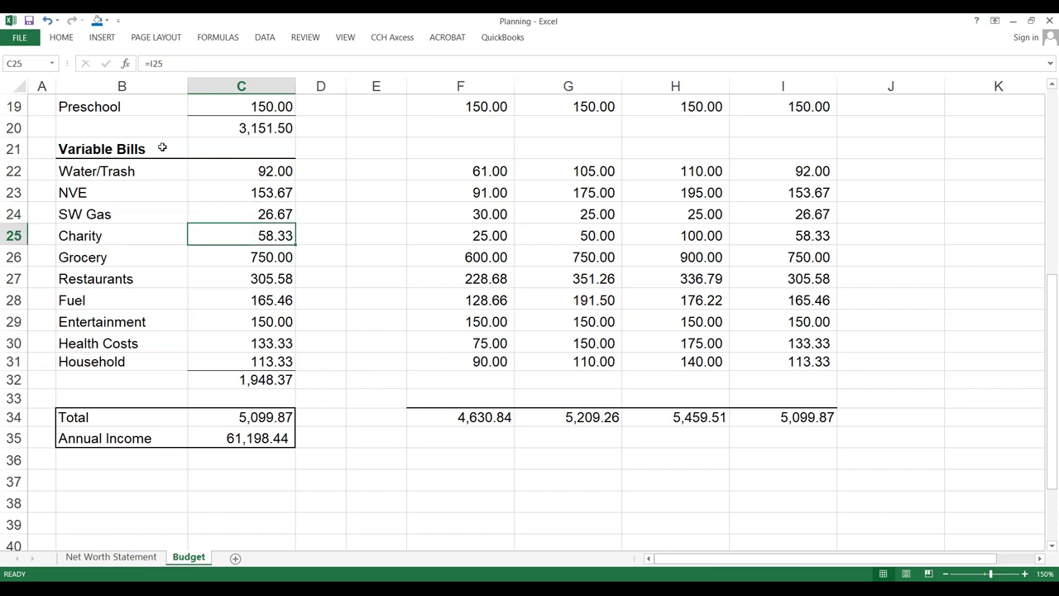
{"action": "key", "text": "Down"}
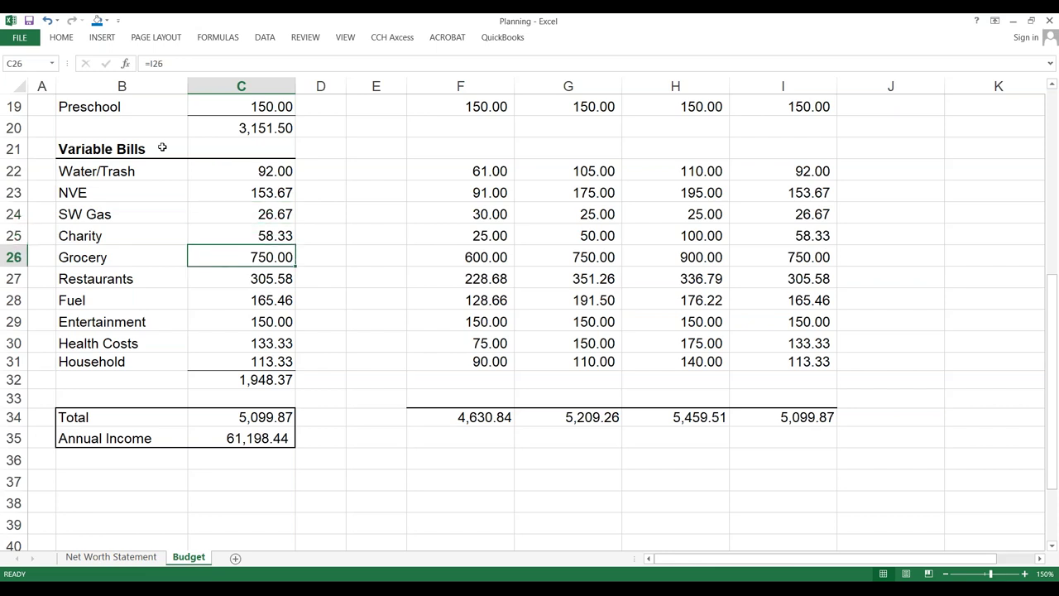
{"action": "key", "text": "Down"}
{"action": "key", "text": "Down"}
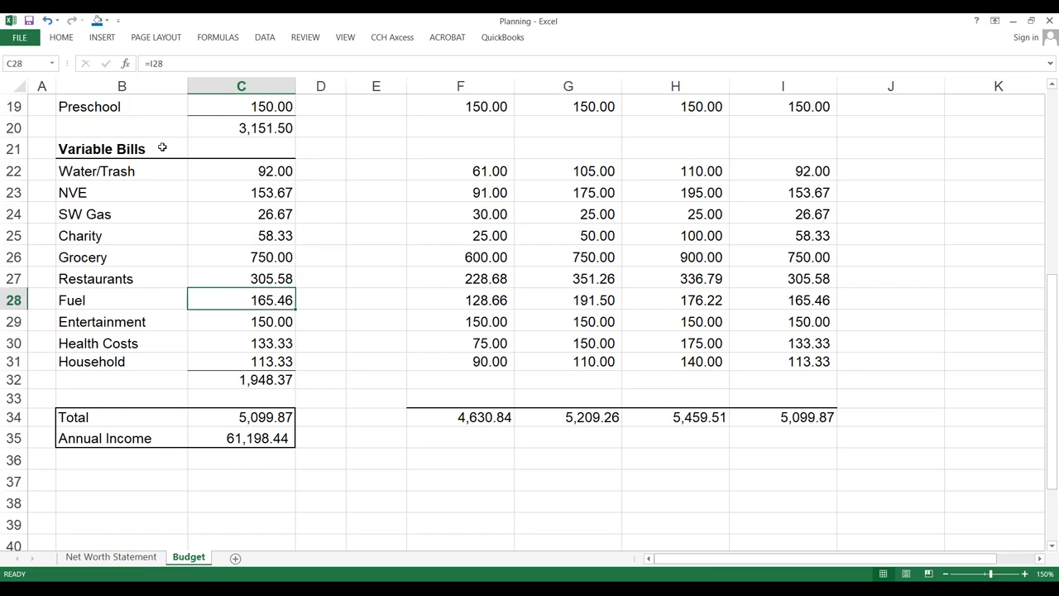
{"action": "key", "text": "Down"}
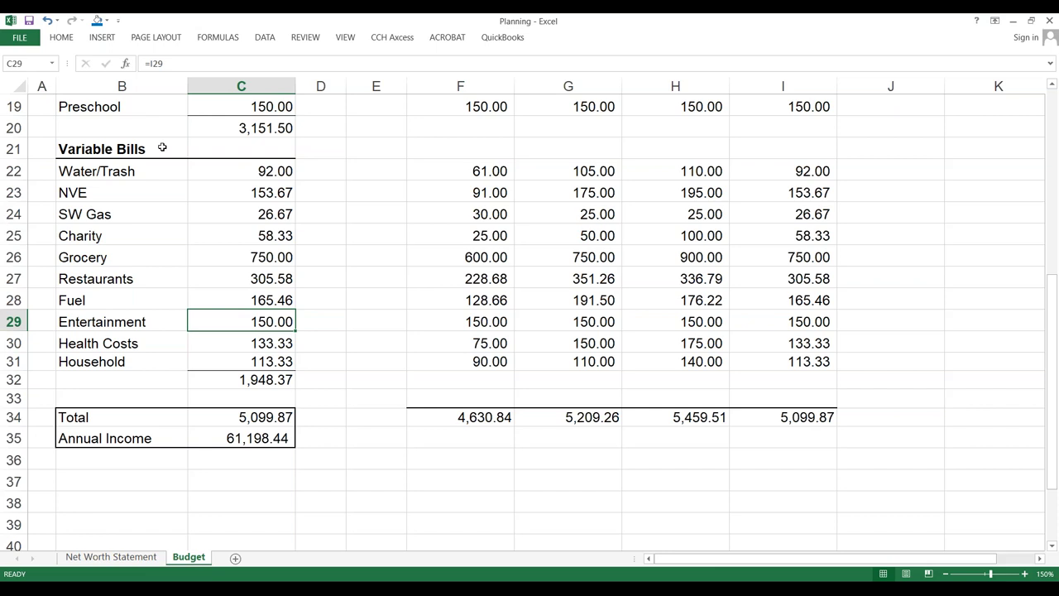
Examine the Health Costs and Household entries and their amounts in C30 and C31
{"action": "key", "text": "Down"}
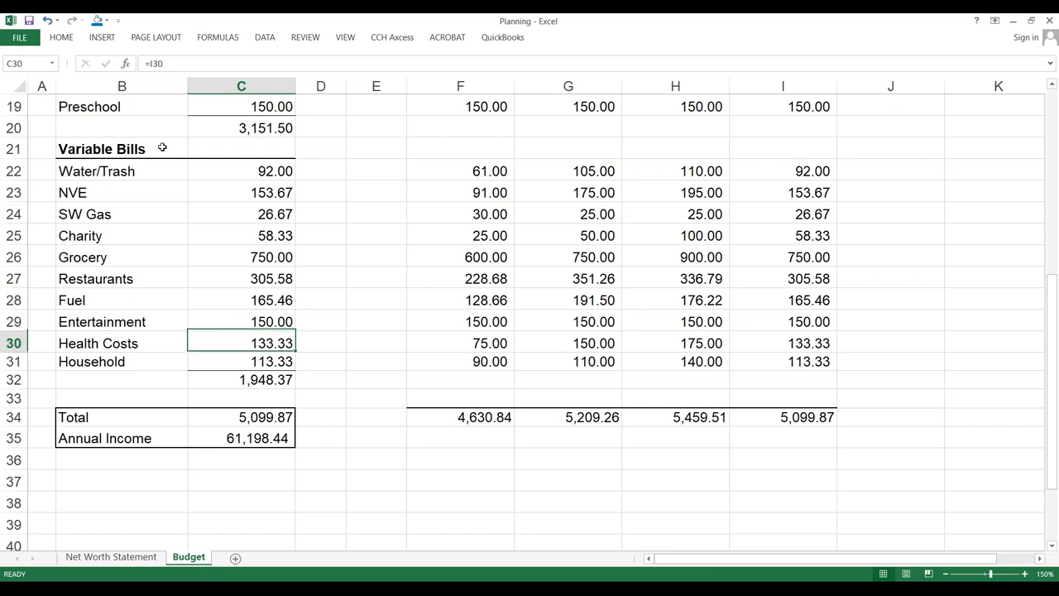
{"action": "key", "text": "Left"}
{"action": "key", "text": "Right"}
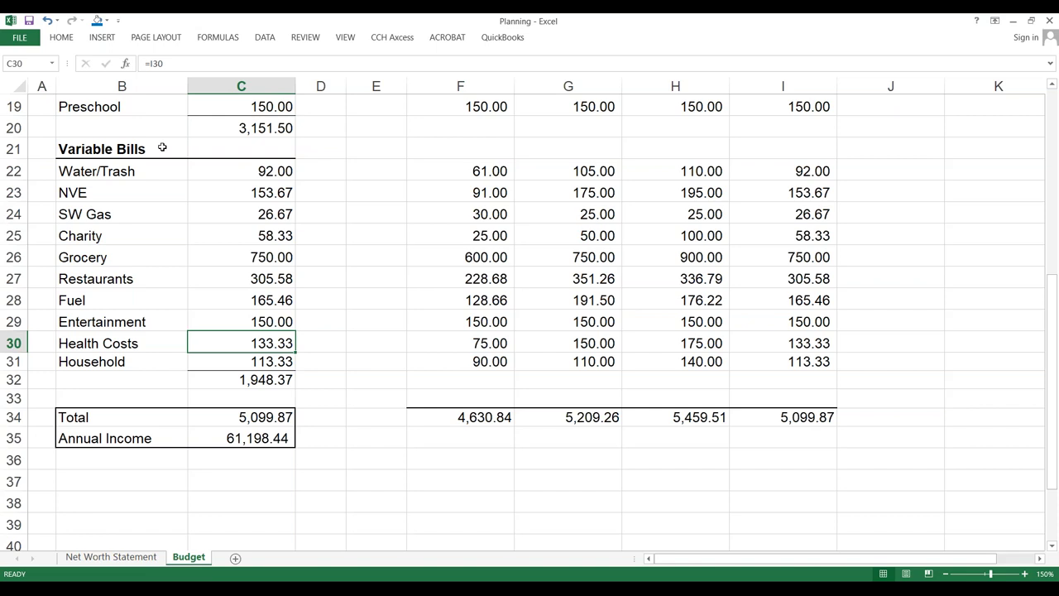
{"action": "key", "text": "Left"}
{"action": "key", "text": "Right"}
{"action": "key", "text": "Down"}
{"action": "key", "text": "Left"}
{"action": "key", "text": "Right"}
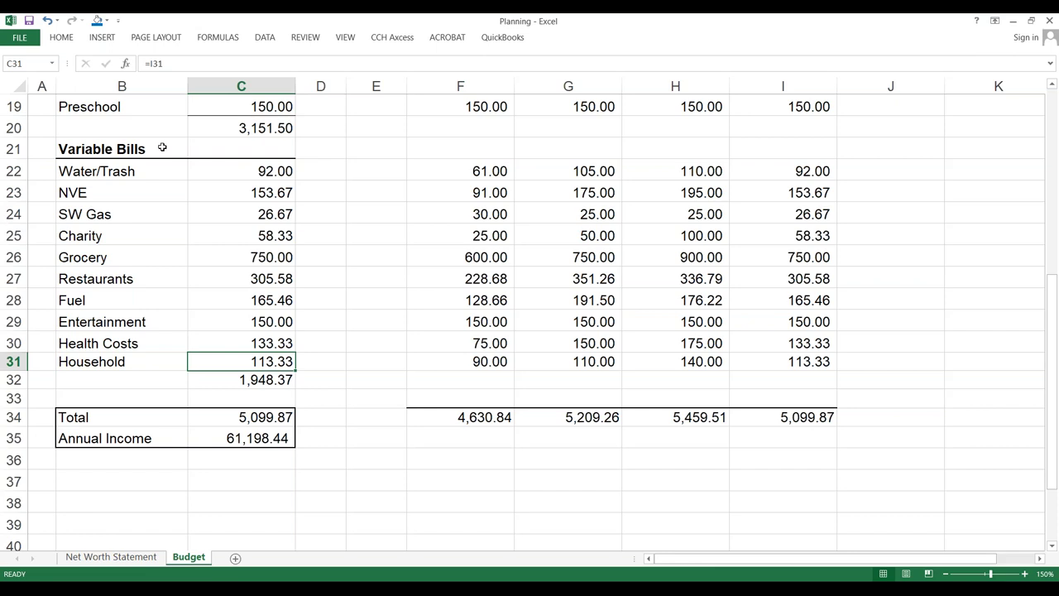
Go back over the full list of variable bill amounts in C22:C31, between Water/Trash and Household
{"action": "key", "text": "Up"}
{"action": "key", "text": "Up"}
{"action": "key", "text": "Up"}
{"action": "key", "text": "Up"}
{"action": "key", "text": "Up"}
{"action": "key", "text": "Up"}
{"action": "key", "text": "Up"}
{"action": "key", "text": "Up"}
{"action": "key", "text": "Up"}
{"action": "key", "text": "Up"}
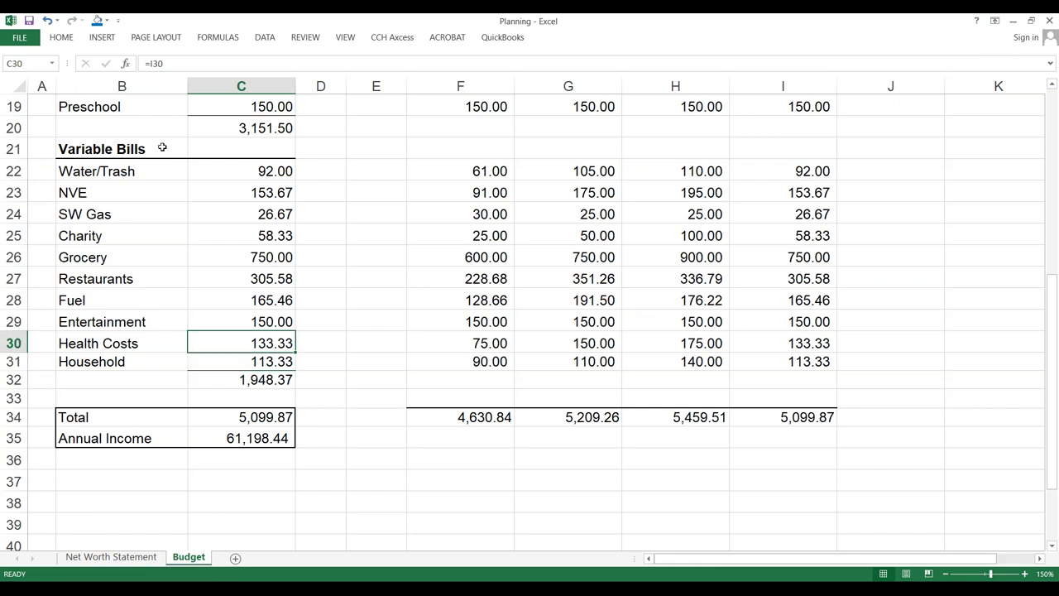
{"action": "key", "text": "Down"}
{"action": "key", "text": "Down"}
{"action": "key", "text": "Down"}
{"action": "key", "text": "Down"}
{"action": "key", "text": "Down"}
{"action": "key", "text": "Down"}
{"action": "key", "text": "Down"}
{"action": "key", "text": "Down"}
{"action": "key", "text": "Down"}
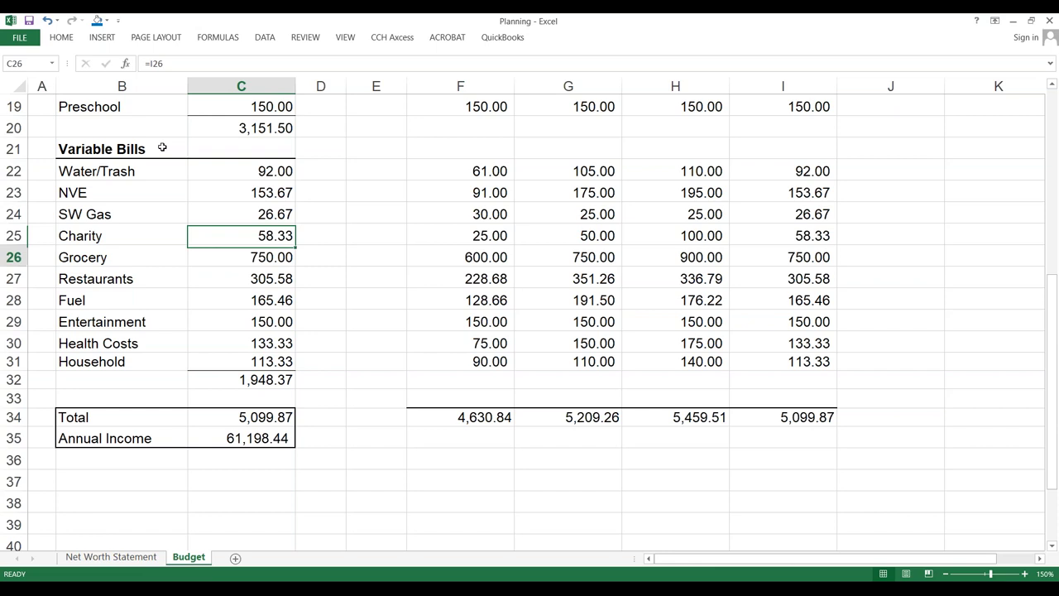
{"action": "key", "text": "Down"}
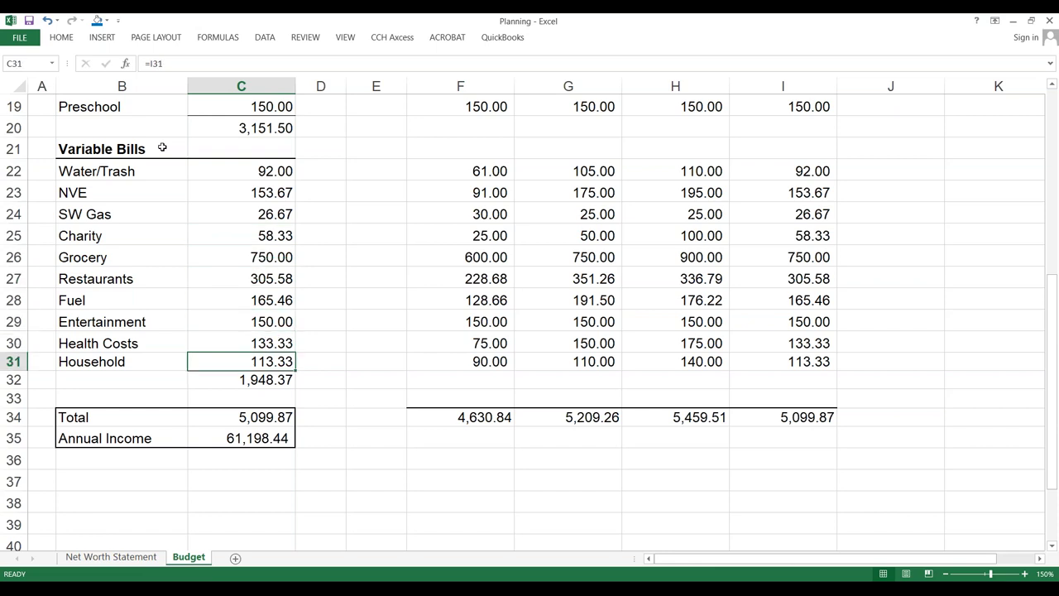
{"action": "key", "text": "Up"}
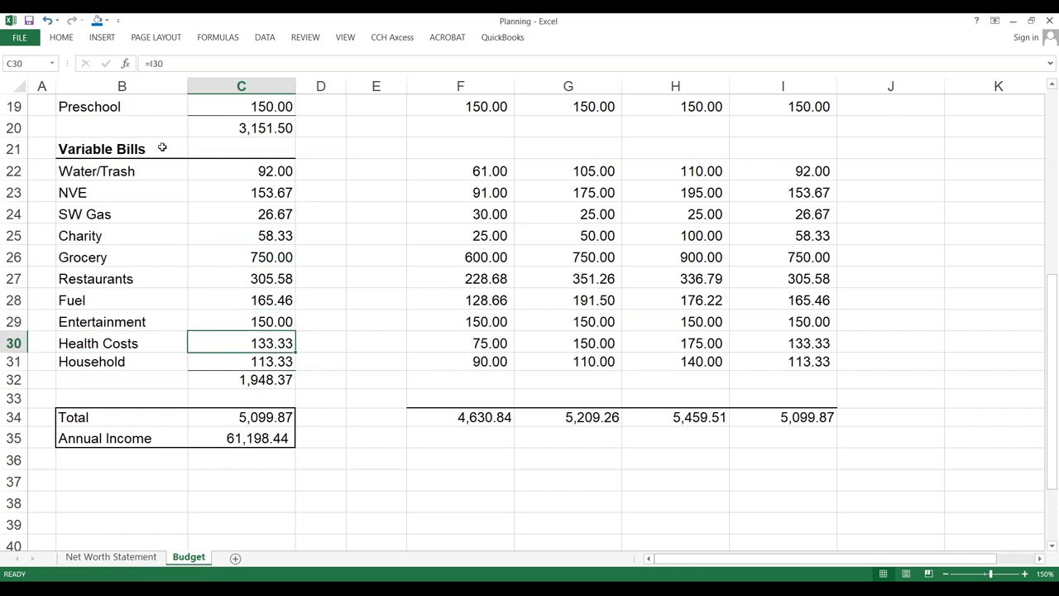
{"action": "key", "text": "Up"}
{"action": "key", "text": "Up"}
{"action": "key", "text": "Up"}
{"action": "key", "text": "Up"}
{"action": "key", "text": "Up"}
{"action": "key", "text": "Up"}
{"action": "key", "text": "Up"}
{"action": "key", "text": "Up"}
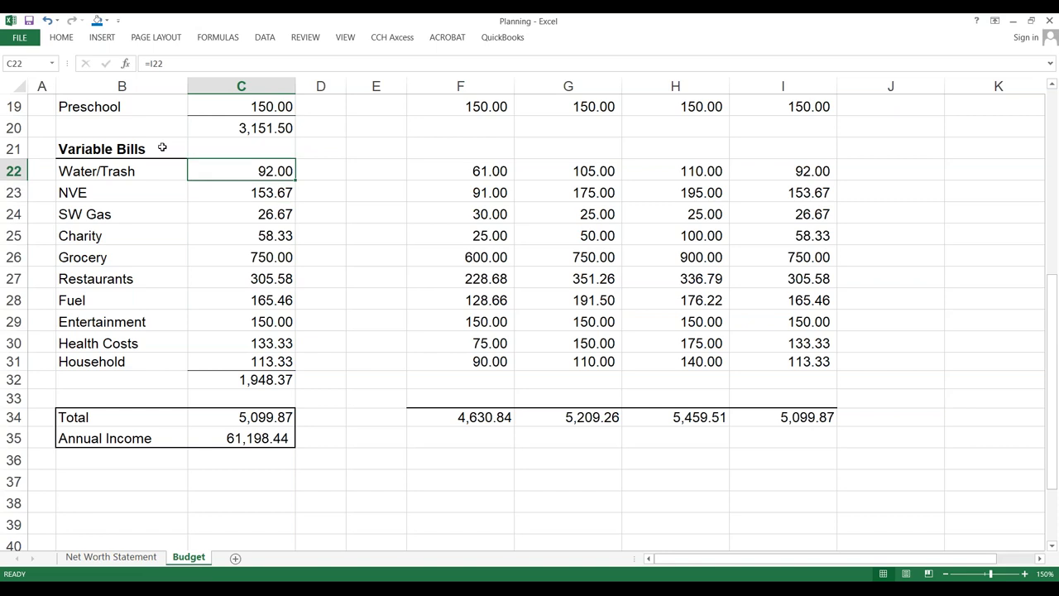
{"action": "key", "text": "Down"}
{"action": "key", "text": "Down"}
{"action": "key", "text": "Down"}
{"action": "key", "text": "Down"}
{"action": "key", "text": "Down"}
{"action": "key", "text": "Down"}
{"action": "key", "text": "Down"}
{"action": "key", "text": "Down"}
{"action": "key", "text": "Down"}
{"action": "key", "text": "Up"}
{"action": "key", "text": "Up"}
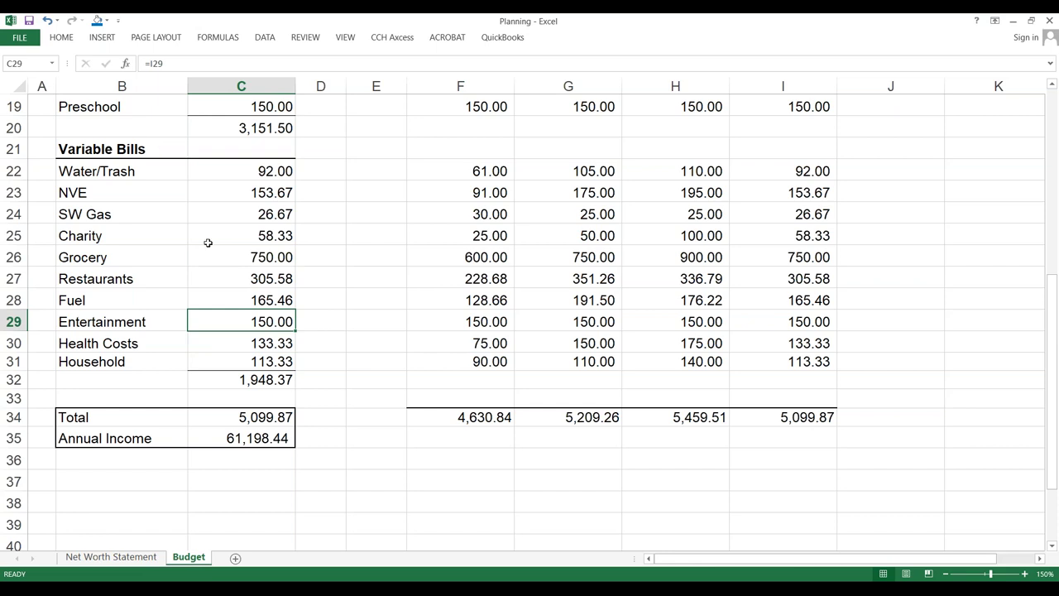
Inspect the formulas behind the monthly Total in C34 and the Annual Income in C35, comparing them with the bills above
{"action": "left_click", "coordinate": [256, 422]}
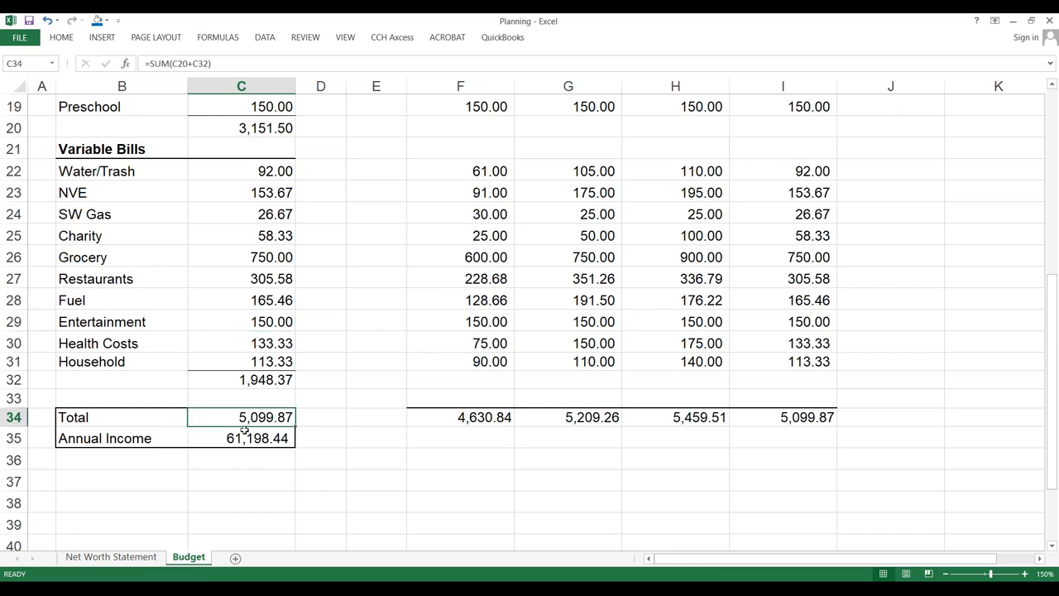
{"action": "scroll", "coordinate": [271, 358], "scroll_direction": "up", "scroll_amount": 2}
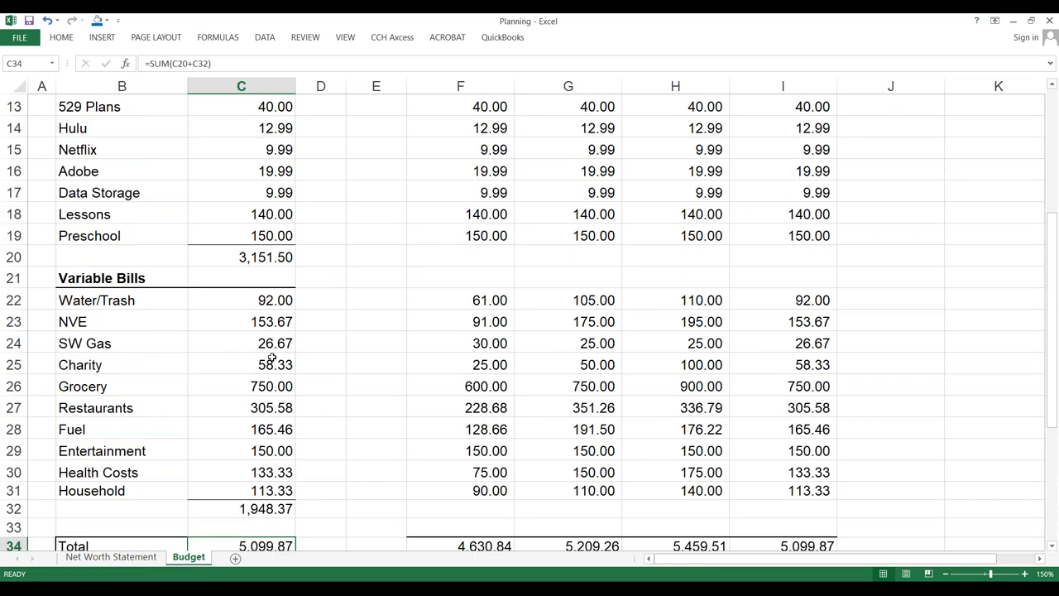
{"action": "scroll", "coordinate": [271, 358], "scroll_direction": "down", "scroll_amount": 2}
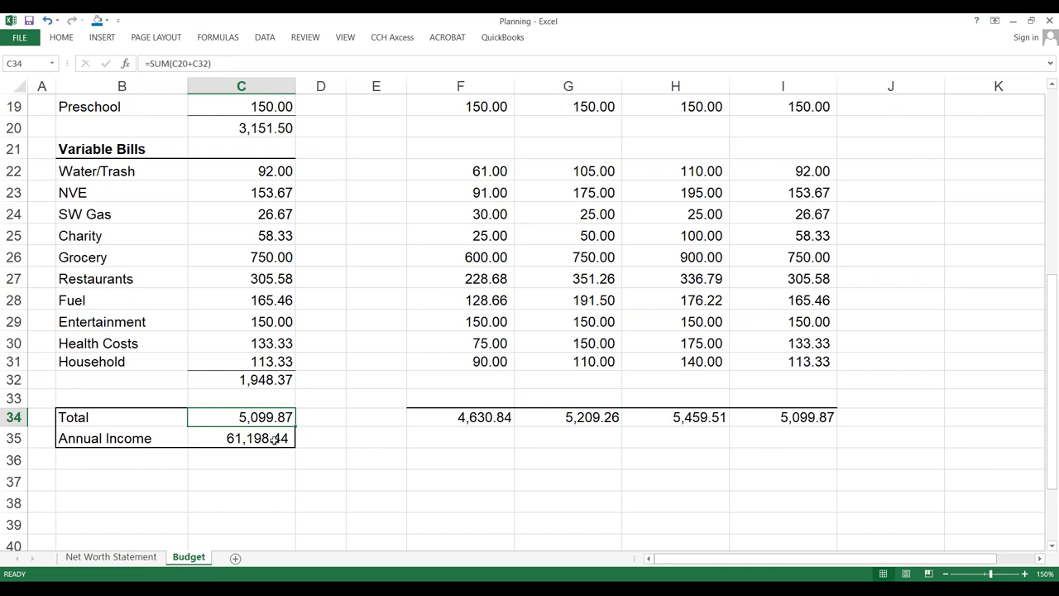
{"action": "left_click", "coordinate": [240, 437]}
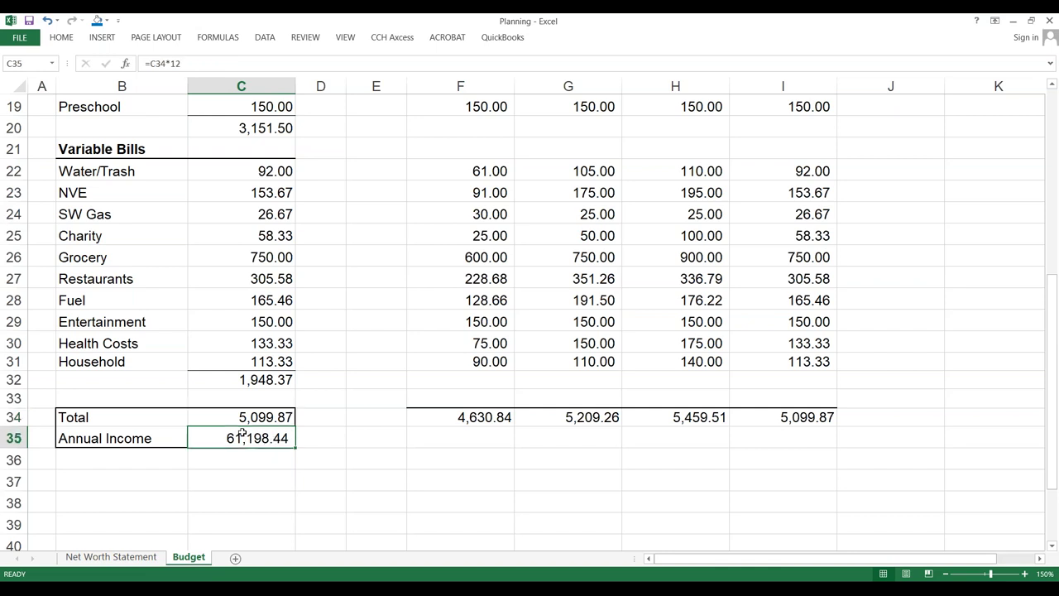
{"action": "scroll", "coordinate": [322, 381], "scroll_direction": "up", "scroll_amount": 5}
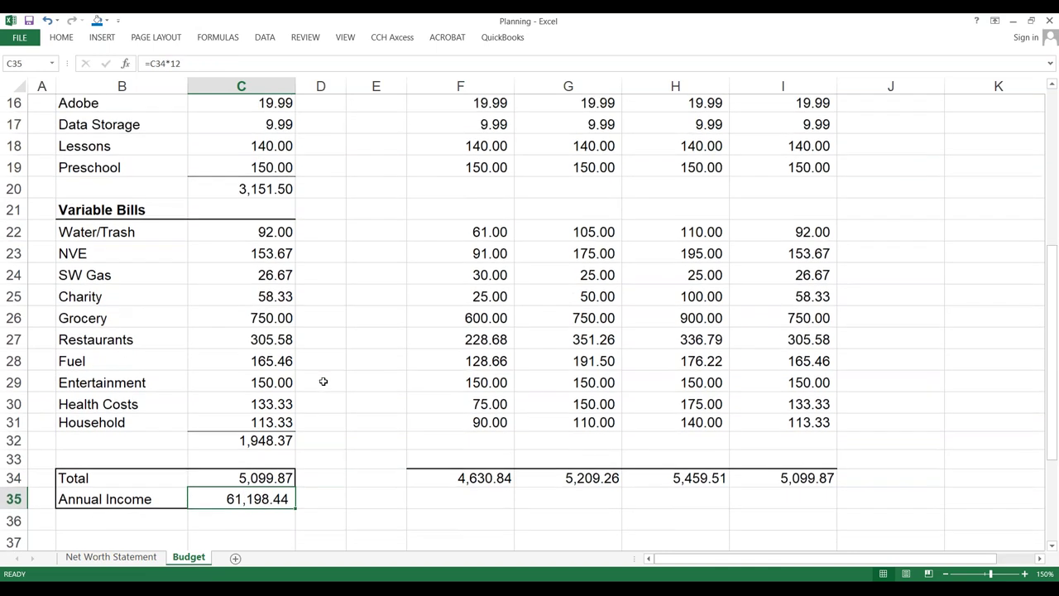
Look over the April, May, June and Average figures, and recheck the formulas in Total C34 and Annual Income C35
{"action": "scroll", "coordinate": [323, 380], "scroll_direction": "up", "scroll_amount": 1}
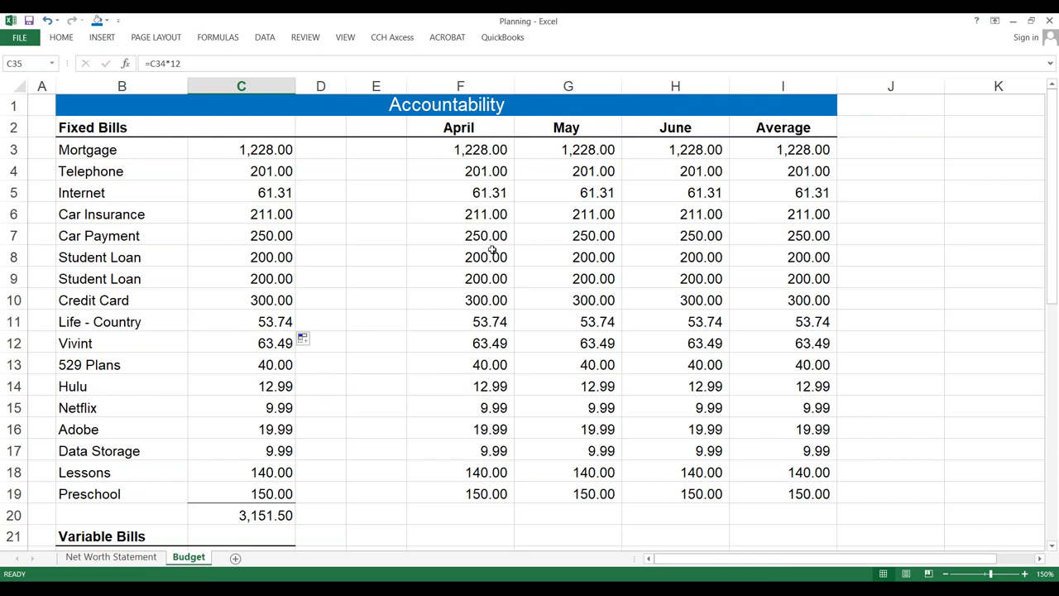
{"action": "scroll", "coordinate": [491, 250], "scroll_direction": "down", "scroll_amount": 4}
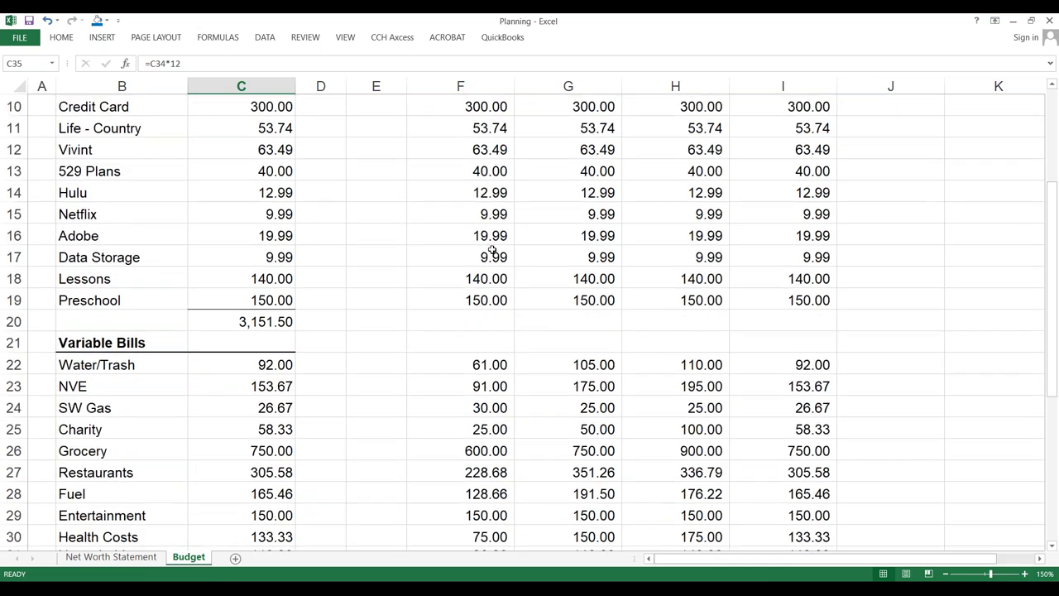
{"action": "scroll", "coordinate": [431, 284], "scroll_direction": "down", "scroll_amount": 2}
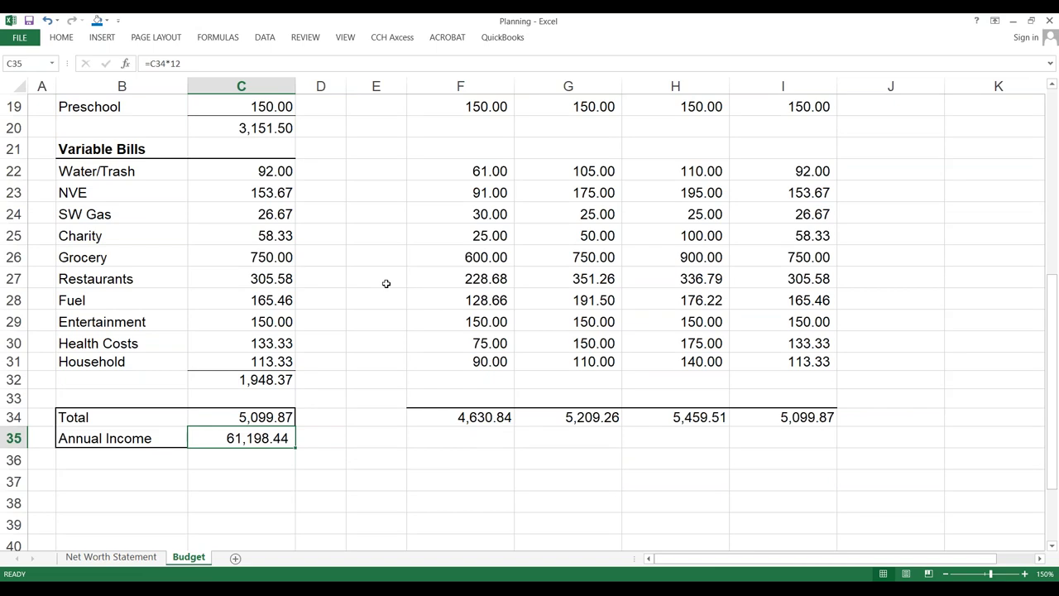
{"action": "scroll", "coordinate": [386, 283], "scroll_direction": "up", "scroll_amount": 1}
{"action": "scroll", "coordinate": [386, 283], "scroll_direction": "down", "scroll_amount": 1}
{"action": "scroll", "coordinate": [386, 284], "scroll_direction": "up", "scroll_amount": 1}
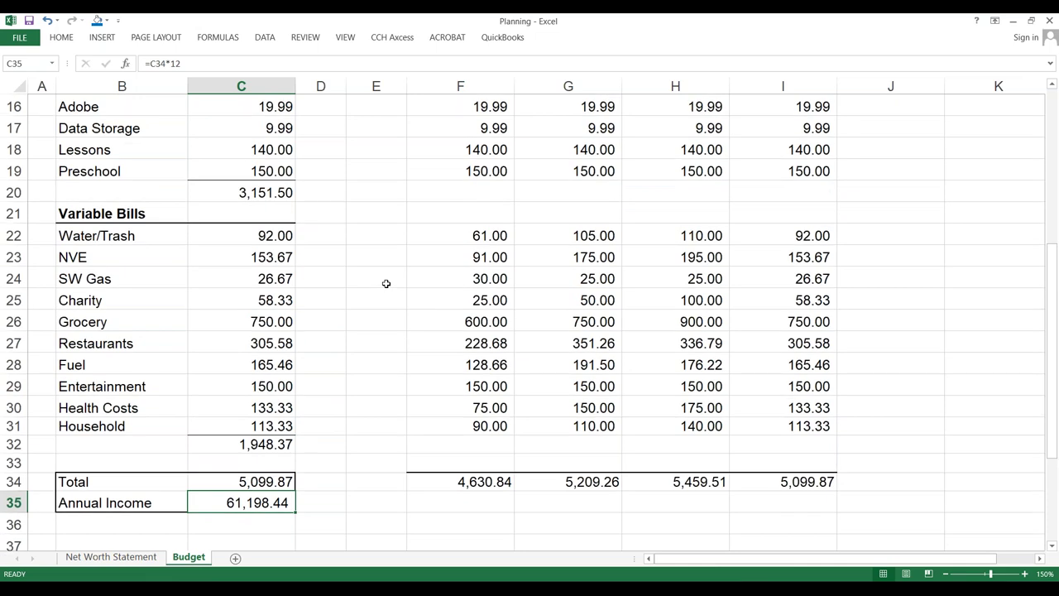
{"action": "left_click", "coordinate": [250, 478]}
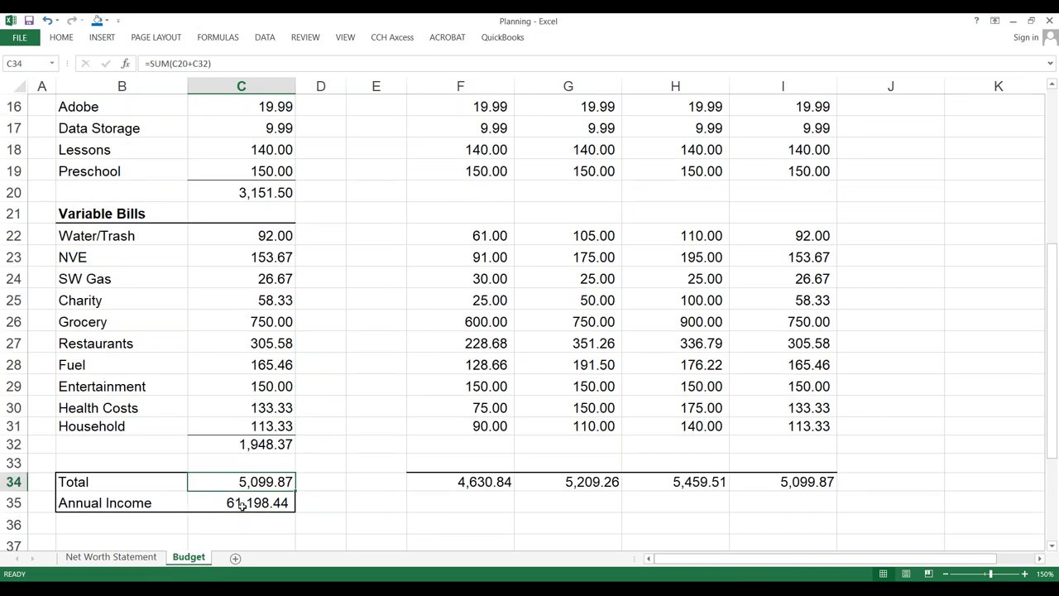
{"action": "left_click", "coordinate": [240, 505]}
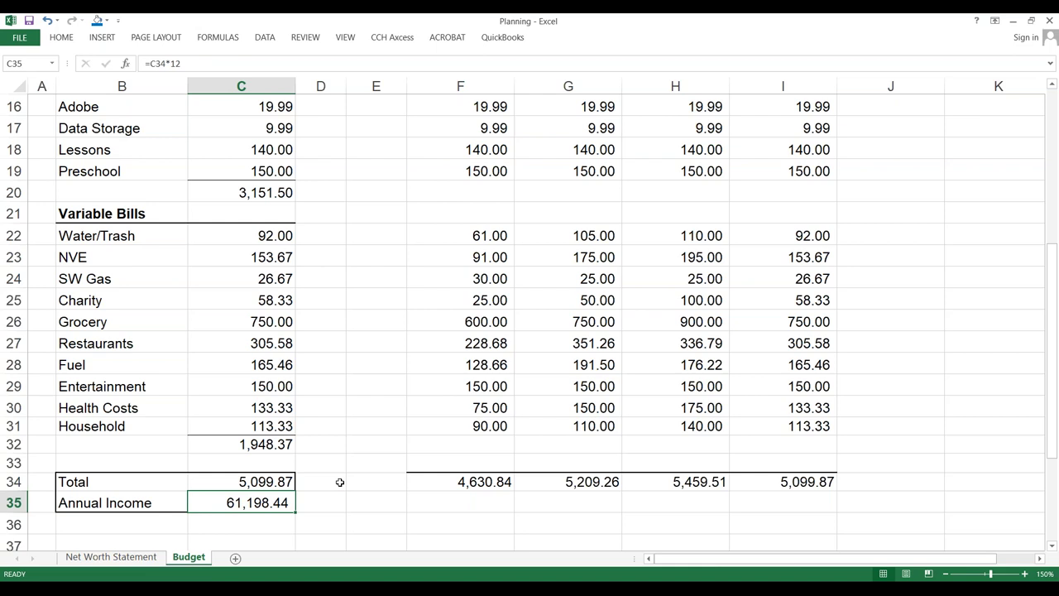
Review the whole budget again, from the Annual Income row back up through the variable bills to the fixed bills
{"action": "scroll", "coordinate": [339, 482], "scroll_direction": "down", "scroll_amount": 1}
{"action": "scroll", "coordinate": [339, 482], "scroll_direction": "up", "scroll_amount": 1}
{"action": "scroll", "coordinate": [362, 449], "scroll_direction": "down", "scroll_amount": 2}
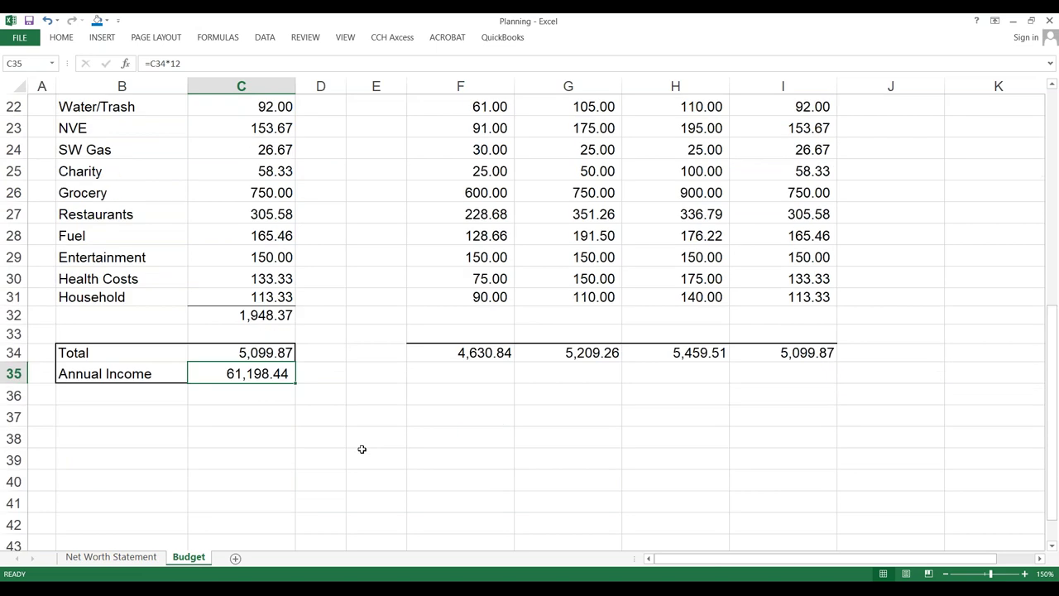
{"action": "scroll", "coordinate": [361, 448], "scroll_direction": "up", "scroll_amount": 1}
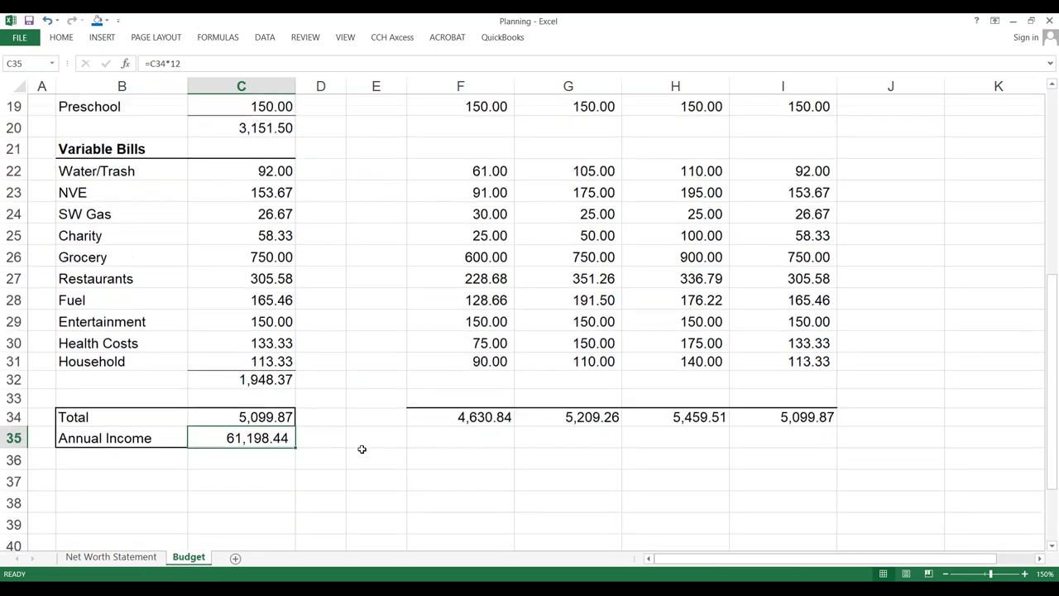
{"action": "scroll", "coordinate": [361, 448], "scroll_direction": "up", "scroll_amount": 1}
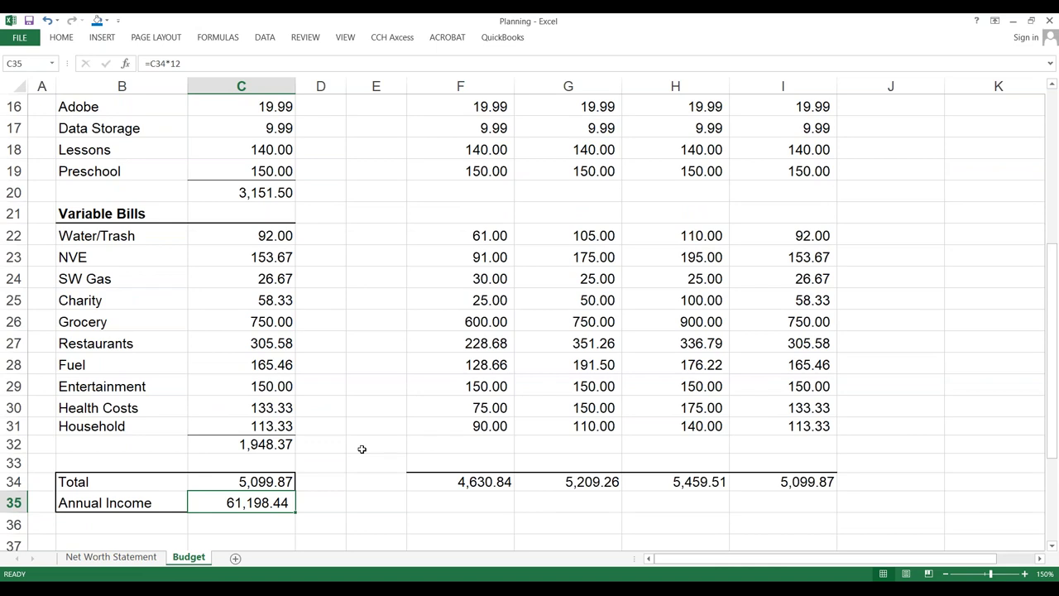
{"action": "scroll", "coordinate": [361, 449], "scroll_direction": "up", "scroll_amount": 2}
{"action": "scroll", "coordinate": [362, 448], "scroll_direction": "down", "scroll_amount": 1}
{"action": "scroll", "coordinate": [361, 448], "scroll_direction": "down", "scroll_amount": 1}
{"action": "scroll", "coordinate": [374, 484], "scroll_direction": "up", "scroll_amount": 5}
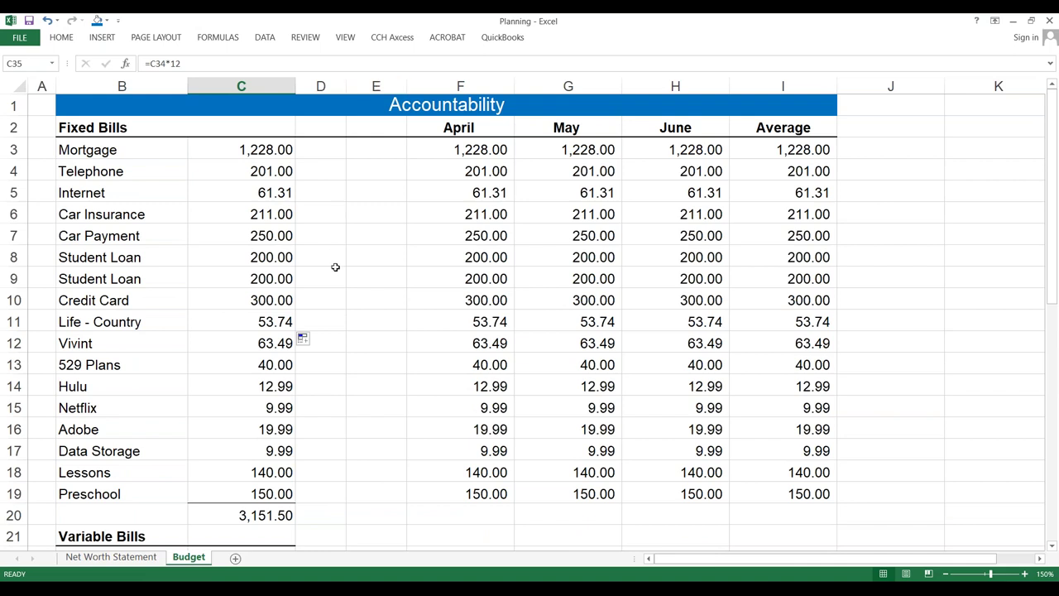
{"action": "scroll", "coordinate": [335, 266], "scroll_direction": "down", "scroll_amount": 1}
{"action": "scroll", "coordinate": [335, 267], "scroll_direction": "up", "scroll_amount": 1}
{"action": "scroll", "coordinate": [249, 304], "scroll_direction": "down", "scroll_amount": 2}
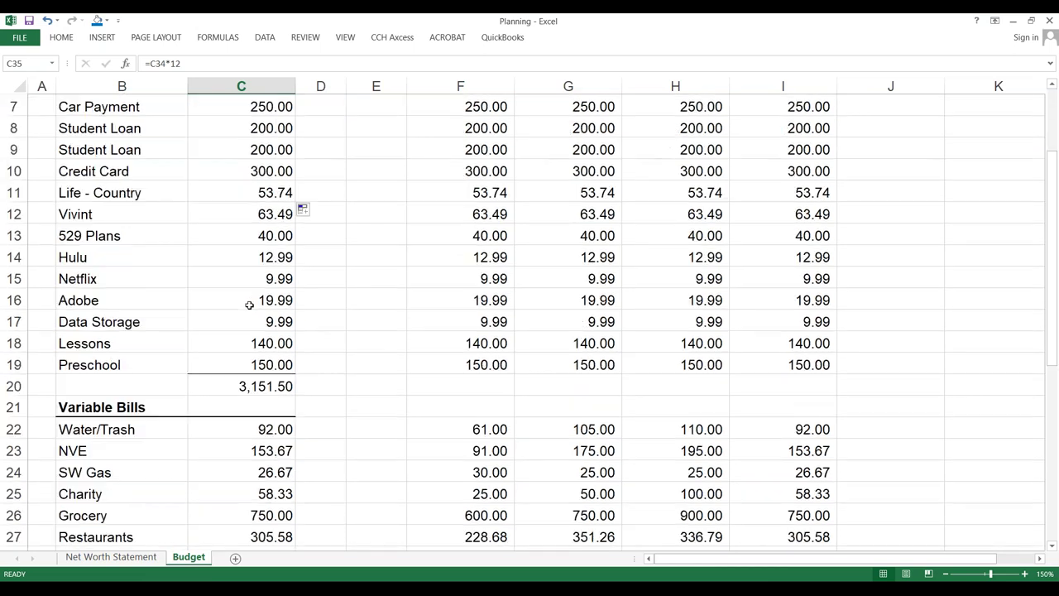
{"action": "scroll", "coordinate": [250, 303], "scroll_direction": "up", "scroll_amount": 1}
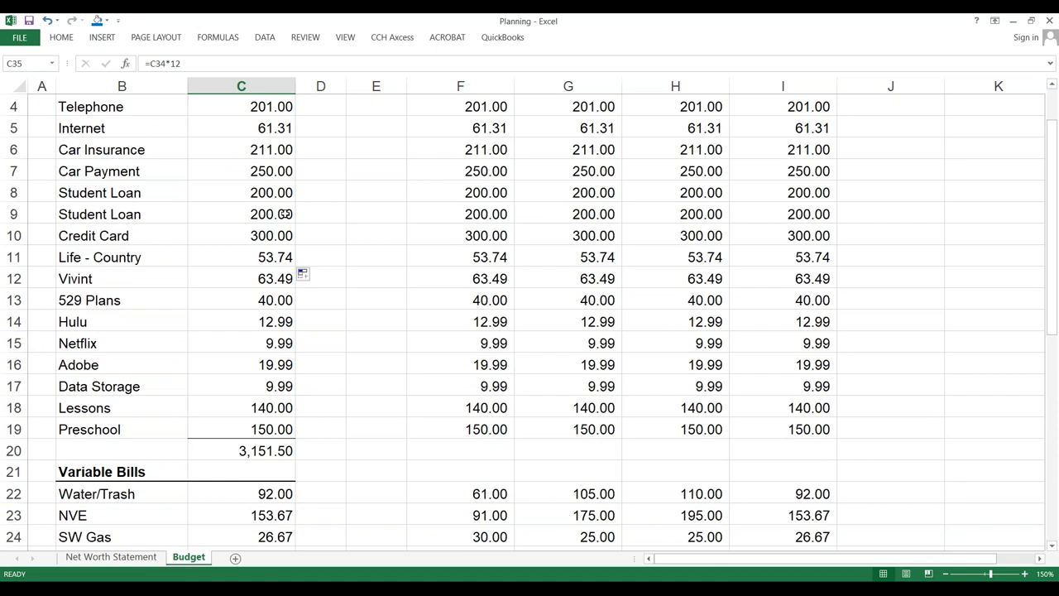
Inspect the Restaurants, Grocery and NVE amounts in C27, C26 and C23 of the Variable Bills section
{"action": "scroll", "coordinate": [237, 435], "scroll_direction": "down", "scroll_amount": 3}
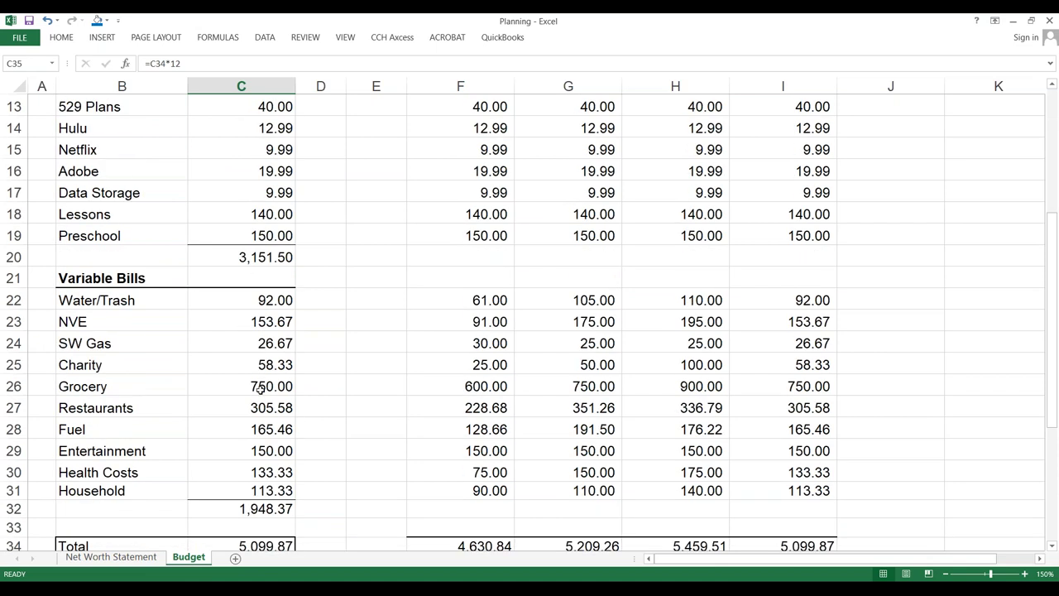
{"action": "left_click", "coordinate": [252, 411]}
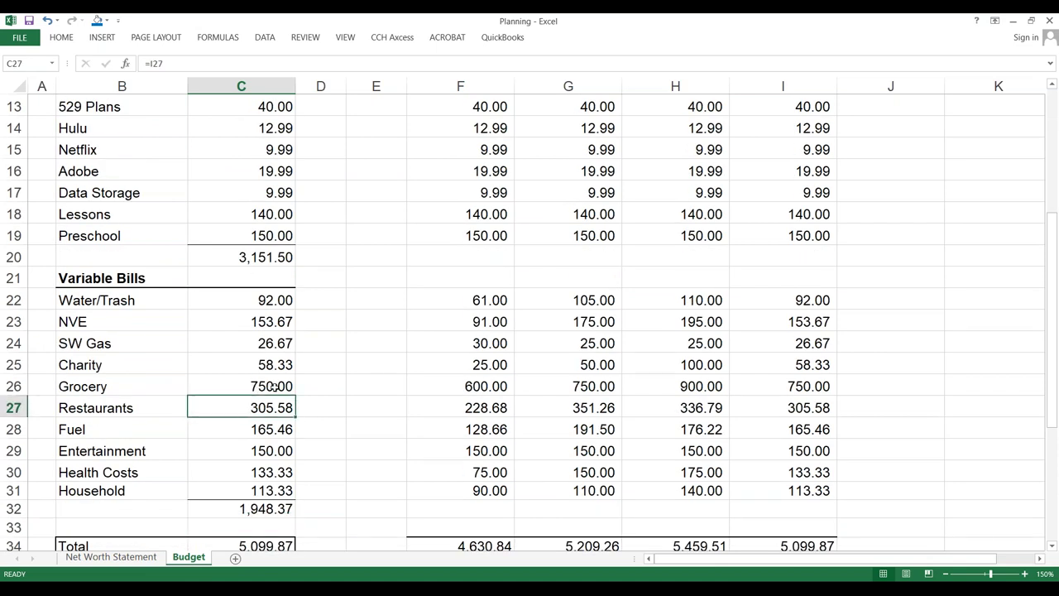
{"action": "left_click", "coordinate": [273, 385]}
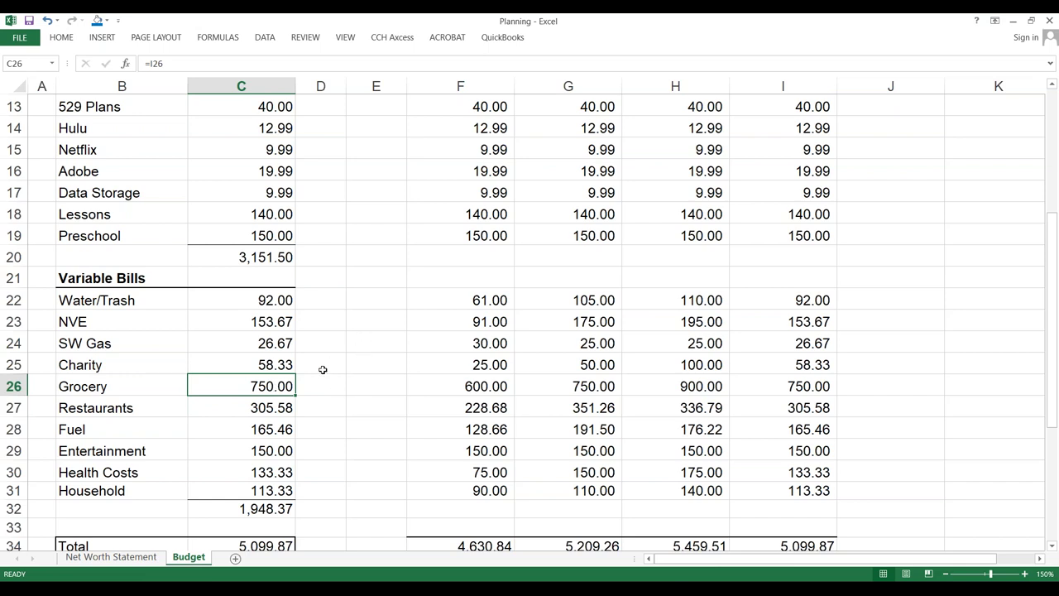
{"action": "left_click", "coordinate": [227, 324]}
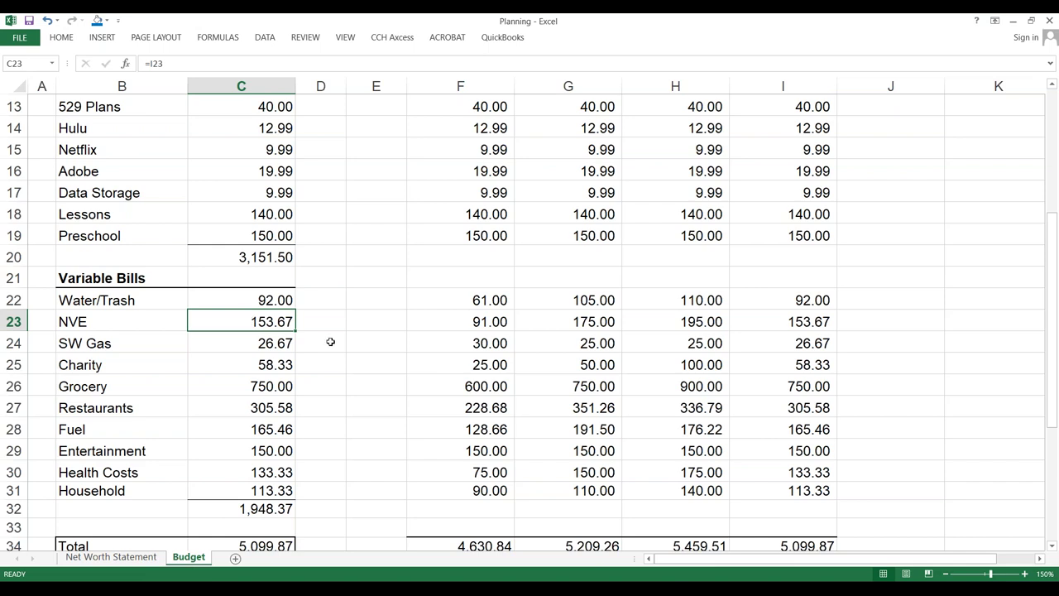
Examine the Hulu and Netflix subscription amounts in C14:C15 among the fixed bills
{"action": "scroll", "coordinate": [330, 341], "scroll_direction": "down", "scroll_amount": 1}
{"action": "scroll", "coordinate": [330, 341], "scroll_direction": "up", "scroll_amount": 4}
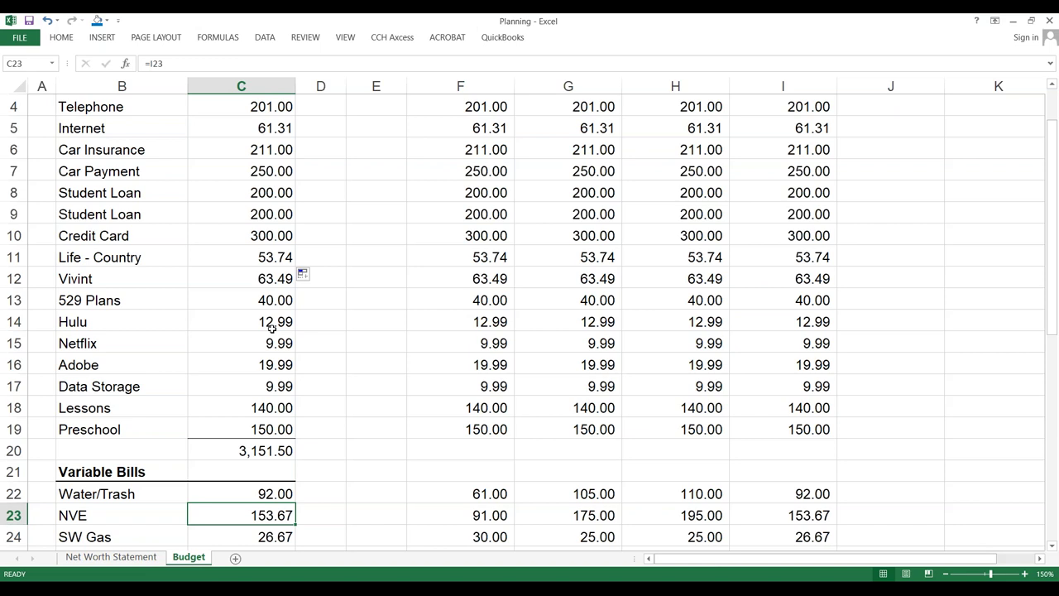
{"action": "left_click_drag", "start_coordinate": [272, 326], "coordinate": [271, 339]}
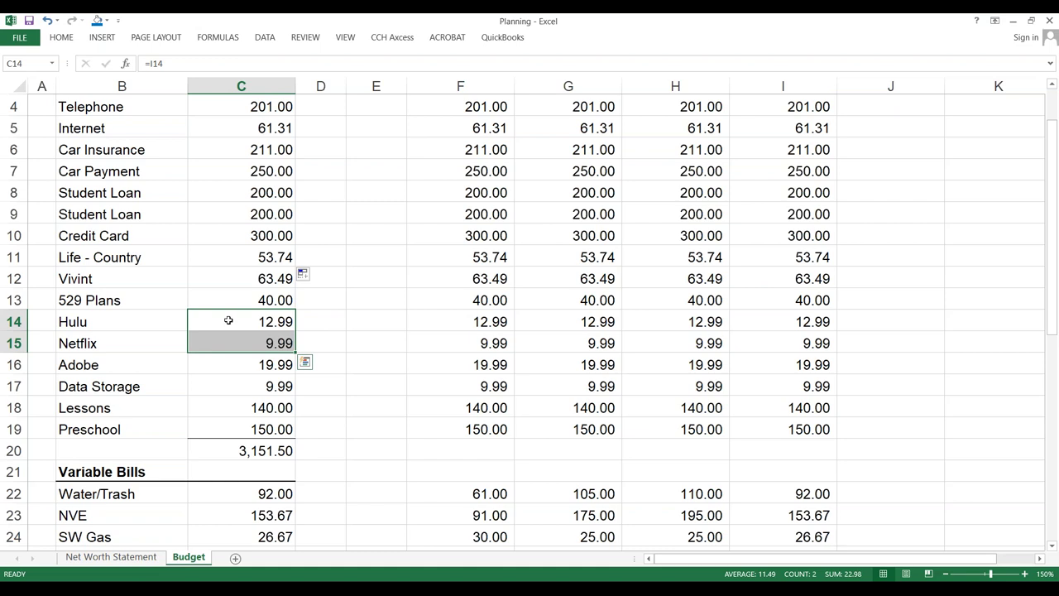
{"action": "left_click", "coordinate": [272, 321]}
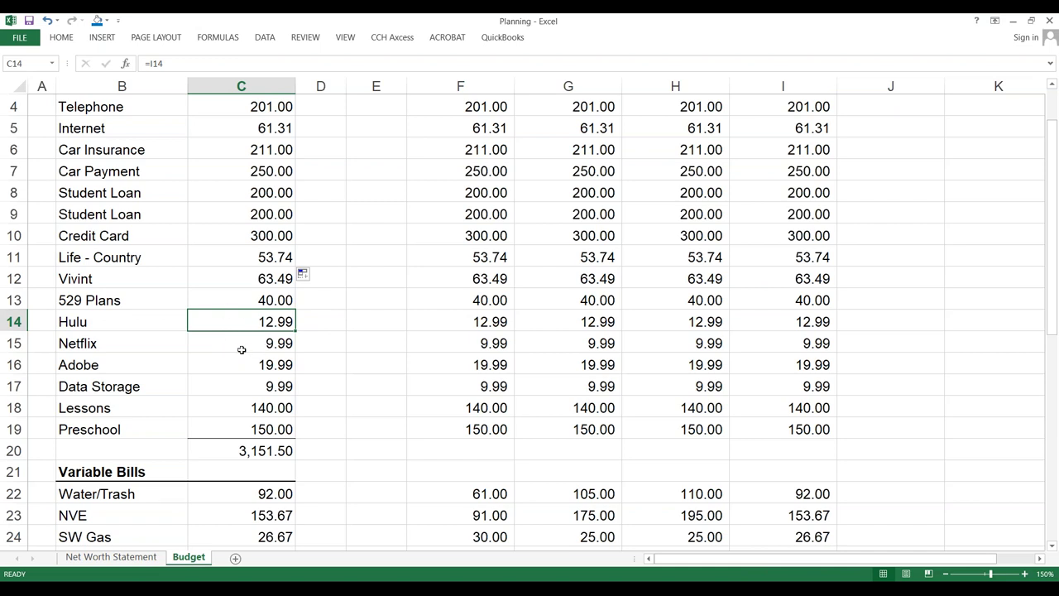
{"action": "scroll", "coordinate": [241, 350], "scroll_direction": "up", "scroll_amount": 1}
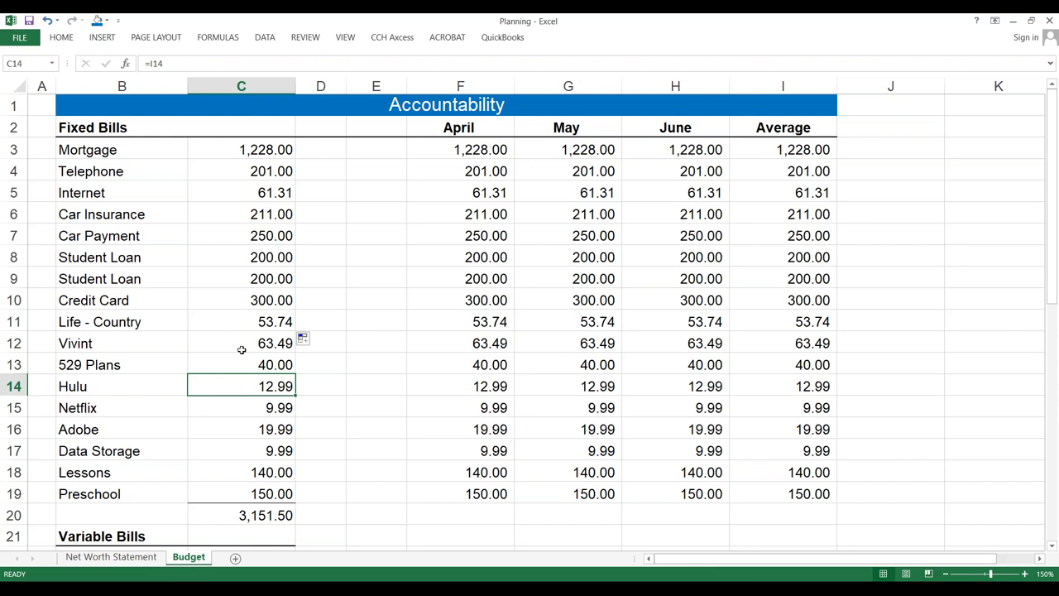
Check the Grocery entry in C26 and the blank cell beside it, and return to the Fixed Bills section
{"action": "left_click", "coordinate": [350, 382]}
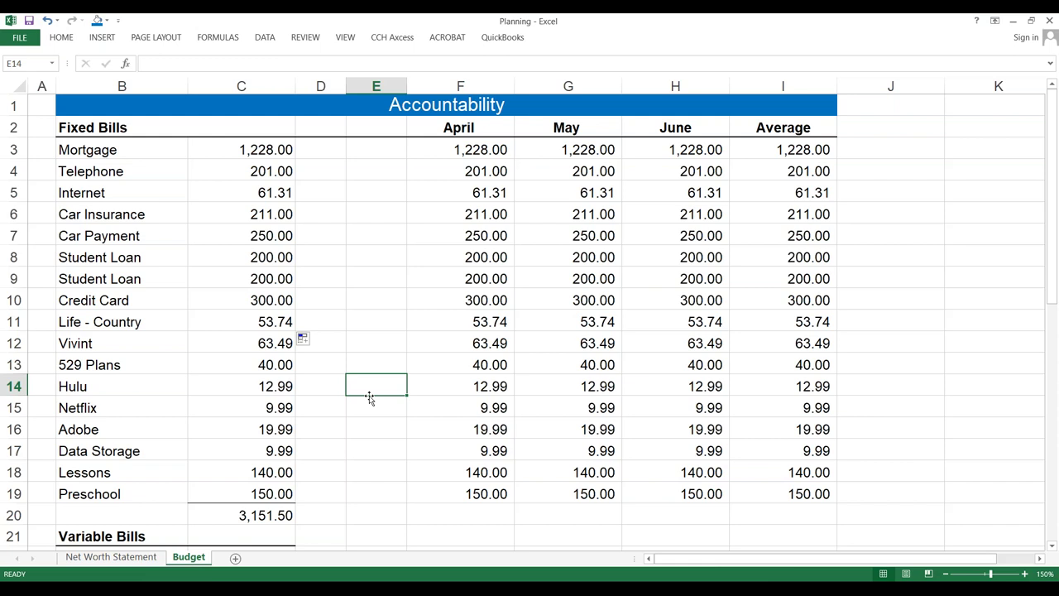
{"action": "scroll", "coordinate": [370, 398], "scroll_direction": "down", "scroll_amount": 5}
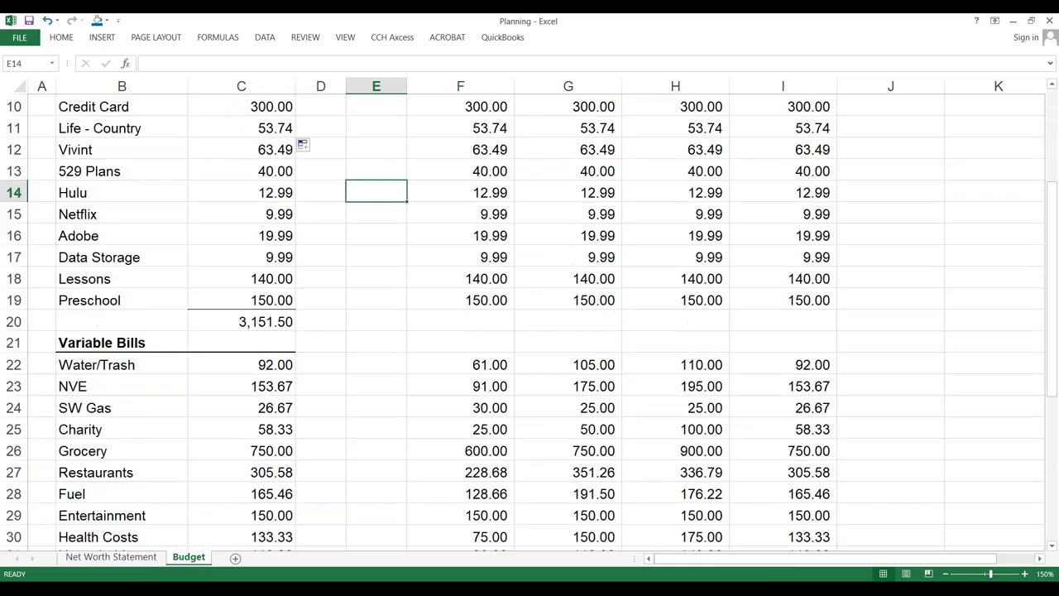
{"action": "left_click", "coordinate": [286, 325]}
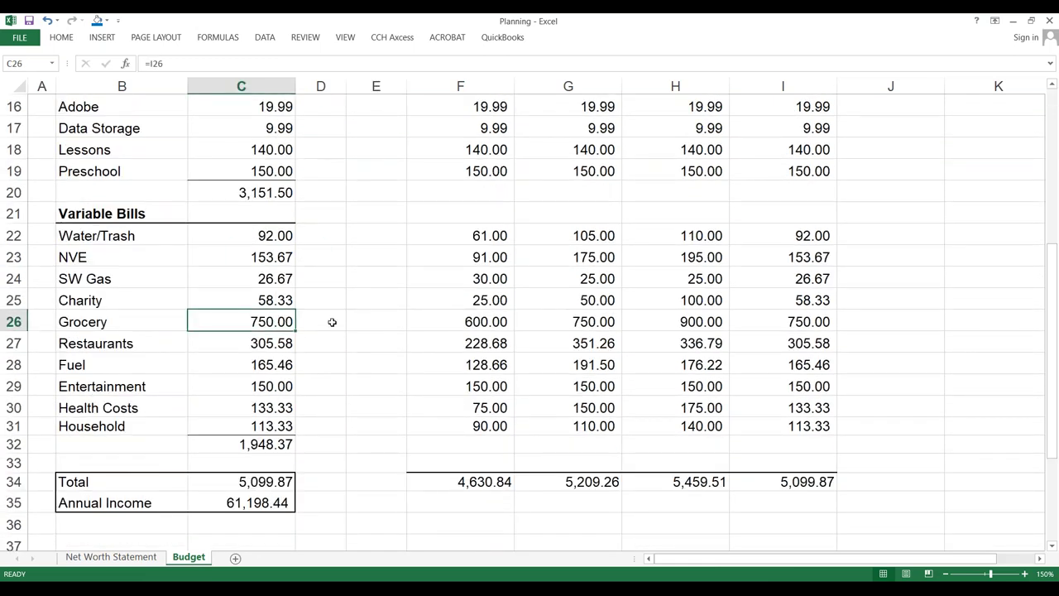
{"action": "left_click", "coordinate": [331, 321]}
{"action": "scroll", "coordinate": [398, 341], "scroll_direction": "up", "scroll_amount": 3}
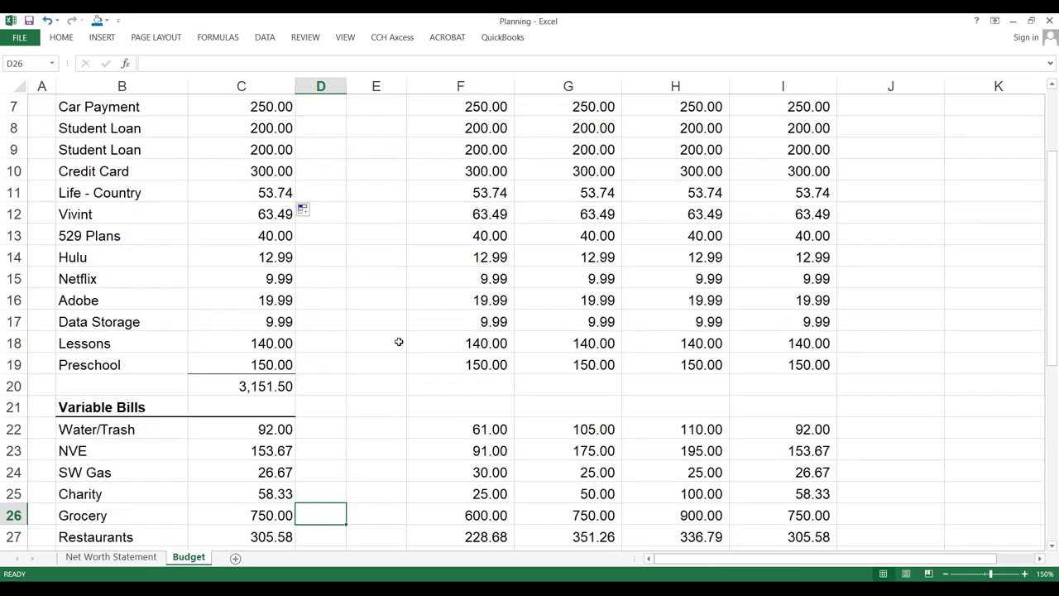
{"action": "scroll", "coordinate": [398, 341], "scroll_direction": "up", "scroll_amount": 2}
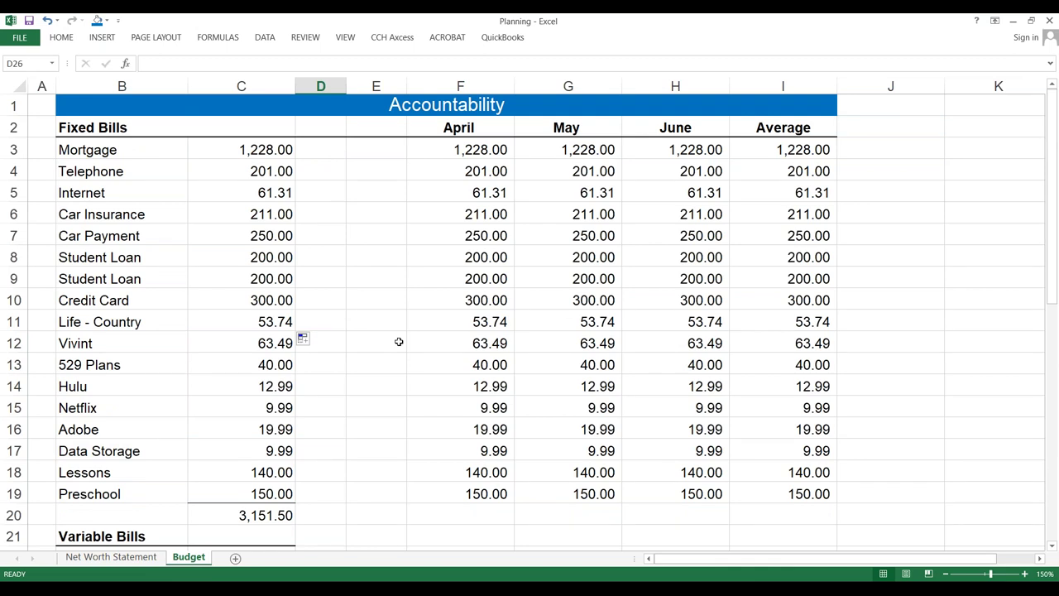
Go through the blank column D cells beside the fixed bills, starting at the Mortgage row, and back up
{"action": "left_click", "coordinate": [321, 150]}
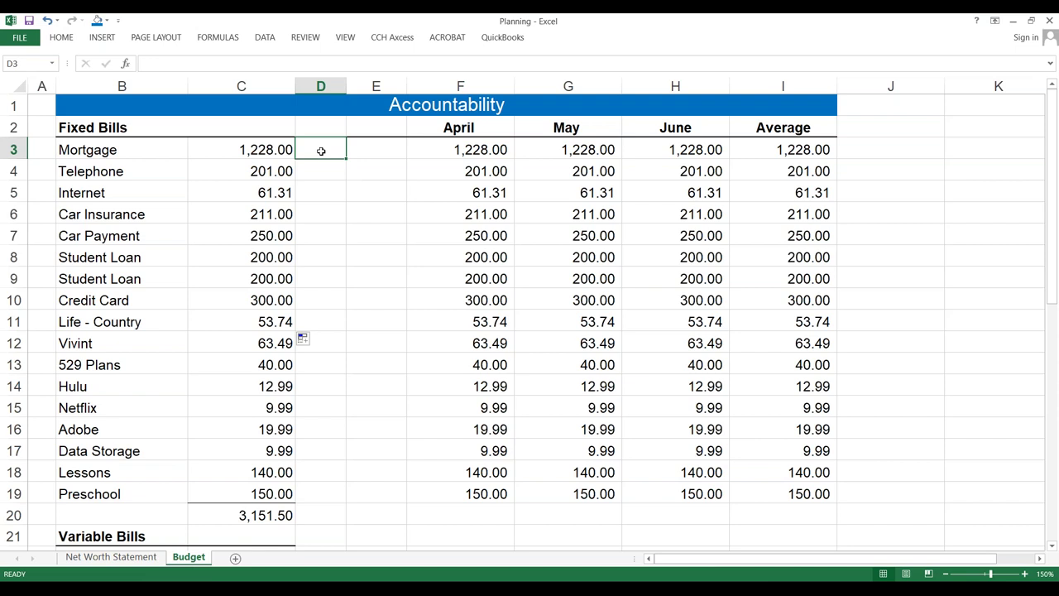
{"action": "key", "text": "Down"}
{"action": "key", "text": "Down"}
{"action": "key", "text": "Down"}
{"action": "key", "text": "Down"}
{"action": "key", "text": "Down"}
{"action": "key", "text": "Down"}
{"action": "key", "text": "Down"}
{"action": "key", "text": "Down"}
{"action": "key", "text": "Down"}
{"action": "key", "text": "Down"}
{"action": "key", "text": "Down"}
{"action": "key", "text": "Down"}
{"action": "key", "text": "Down"}
{"action": "key", "text": "Down"}
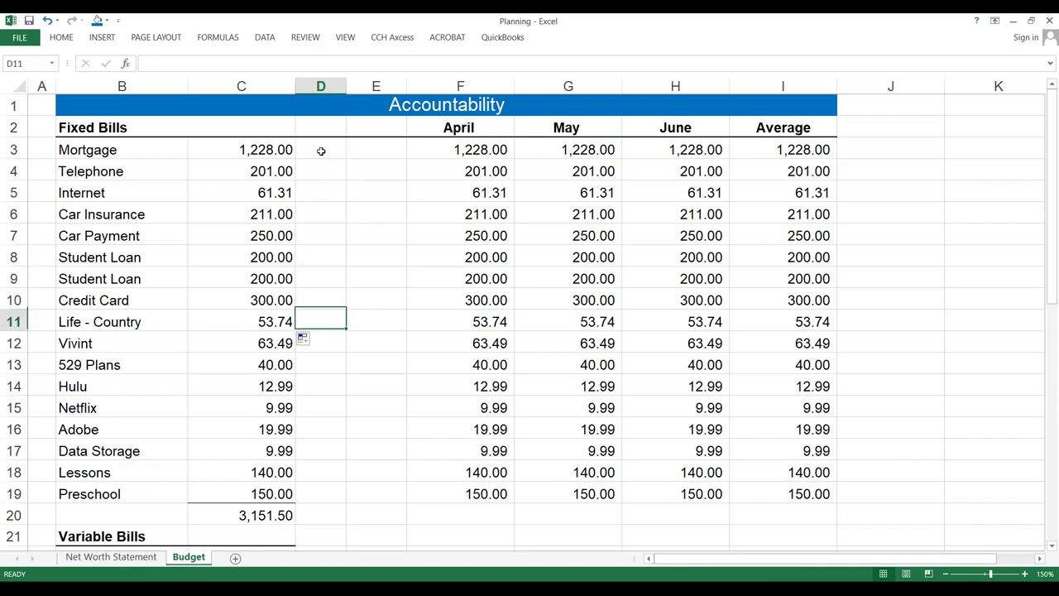
{"action": "key", "text": "Down"}
{"action": "key", "text": "Down"}
{"action": "key", "text": "Up"}
{"action": "key", "text": "Up"}
{"action": "key", "text": "Up"}
{"action": "key", "text": "Up"}
{"action": "key", "text": "Up"}
{"action": "key", "text": "Up"}
{"action": "key", "text": "Up"}
{"action": "key", "text": "Up"}
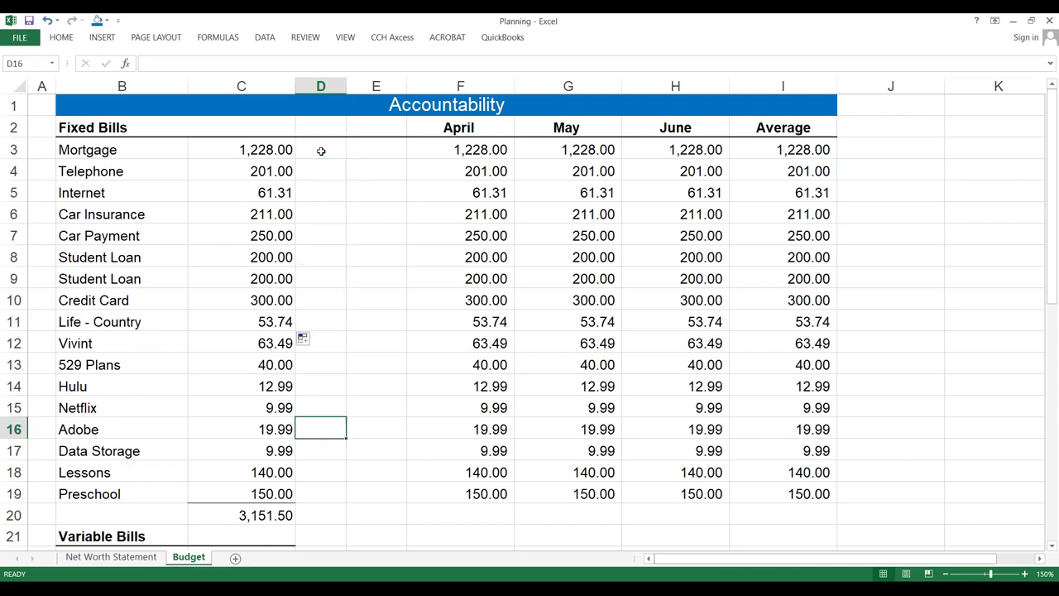
Compare the Mortgage, Telephone and Internet amounts in C3:C5 with the blank cells beside them in column D
{"action": "left_click", "coordinate": [281, 148]}
{"action": "left_click", "coordinate": [316, 149]}
{"action": "left_click", "coordinate": [262, 175]}
{"action": "left_click", "coordinate": [303, 175]}
{"action": "left_click", "coordinate": [277, 190]}
{"action": "left_click", "coordinate": [318, 194]}
Look through the remaining bills down to Restaurants, comparing the amount in C27 with the blank cell D27
{"action": "scroll", "coordinate": [345, 267], "scroll_direction": "down", "scroll_amount": 2}
{"action": "scroll", "coordinate": [347, 267], "scroll_direction": "up", "scroll_amount": 2}
{"action": "scroll", "coordinate": [324, 272], "scroll_direction": "down", "scroll_amount": 7}
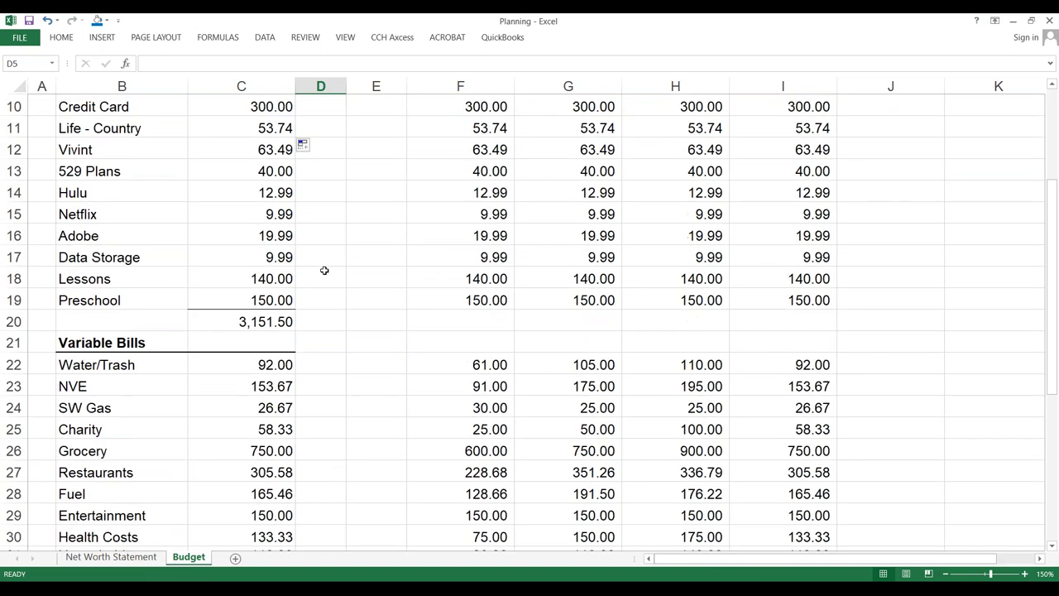
{"action": "scroll", "coordinate": [328, 238], "scroll_direction": "up", "scroll_amount": 4}
{"action": "left_click", "coordinate": [329, 237]}
{"action": "scroll", "coordinate": [329, 237], "scroll_direction": "down", "scroll_amount": 1}
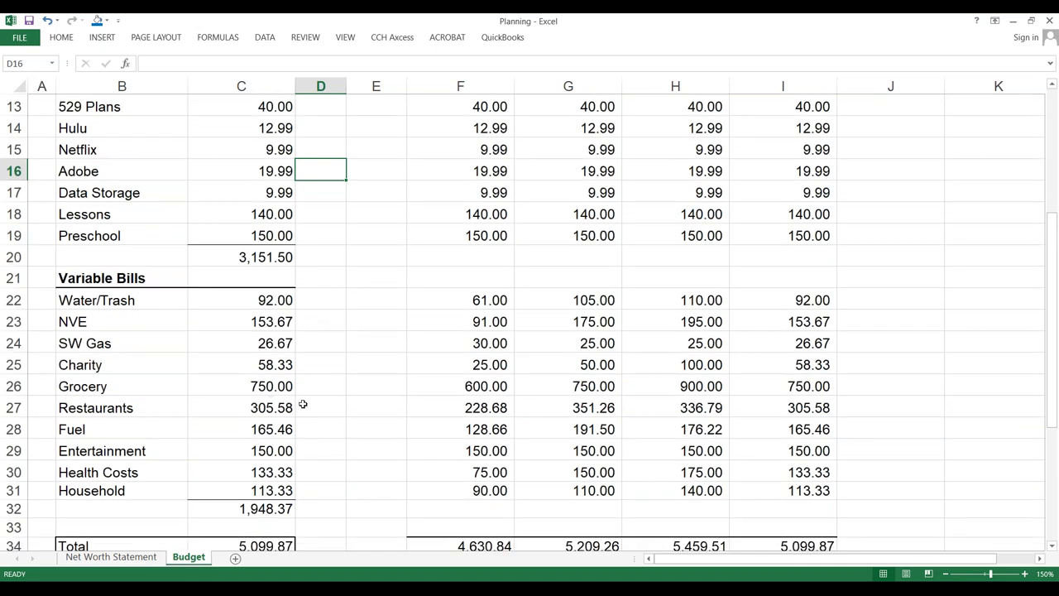
{"action": "left_click", "coordinate": [355, 420]}
{"action": "left_click", "coordinate": [328, 411]}
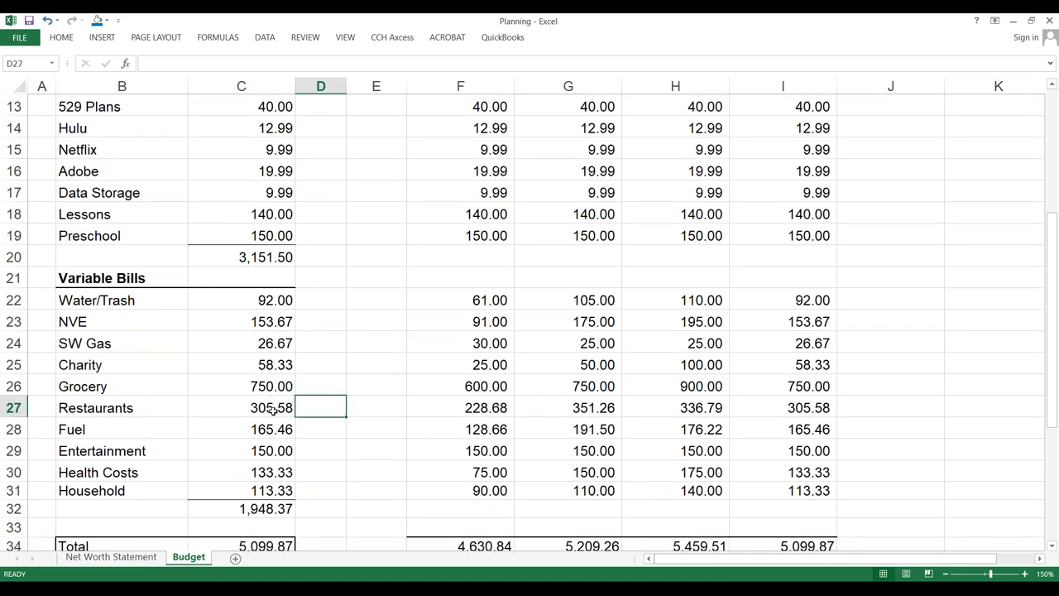
{"action": "left_click_drag", "start_coordinate": [278, 408], "coordinate": [307, 407]}
{"action": "left_click", "coordinate": [324, 408]}
{"action": "left_click", "coordinate": [263, 408]}
Compare the Fuel amount in C28 with blank cell D28, and view the Total and Annual Income rows below
{"action": "left_click", "coordinate": [267, 432]}
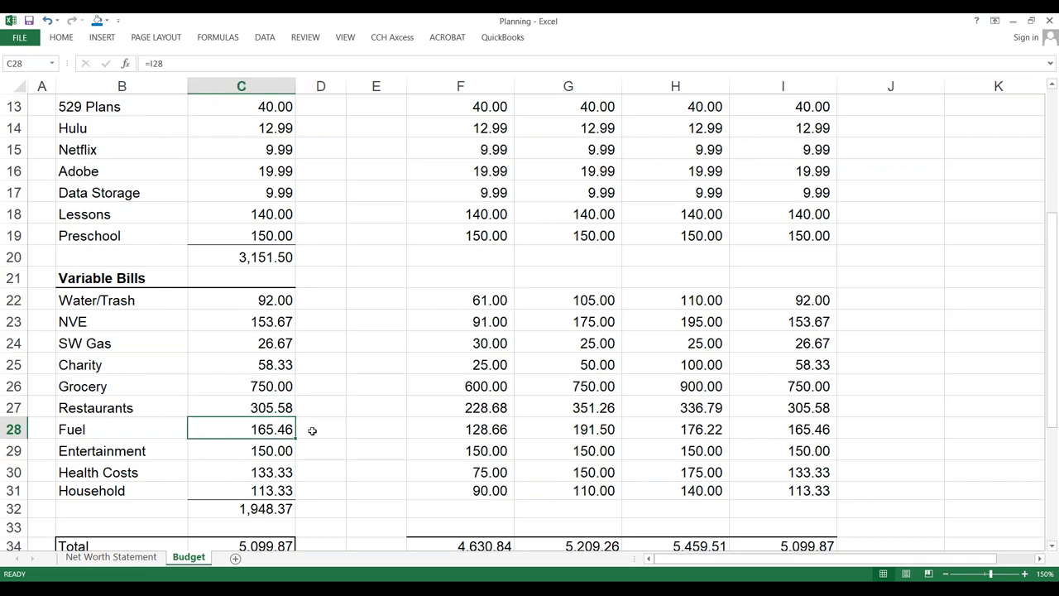
{"action": "left_click", "coordinate": [309, 430]}
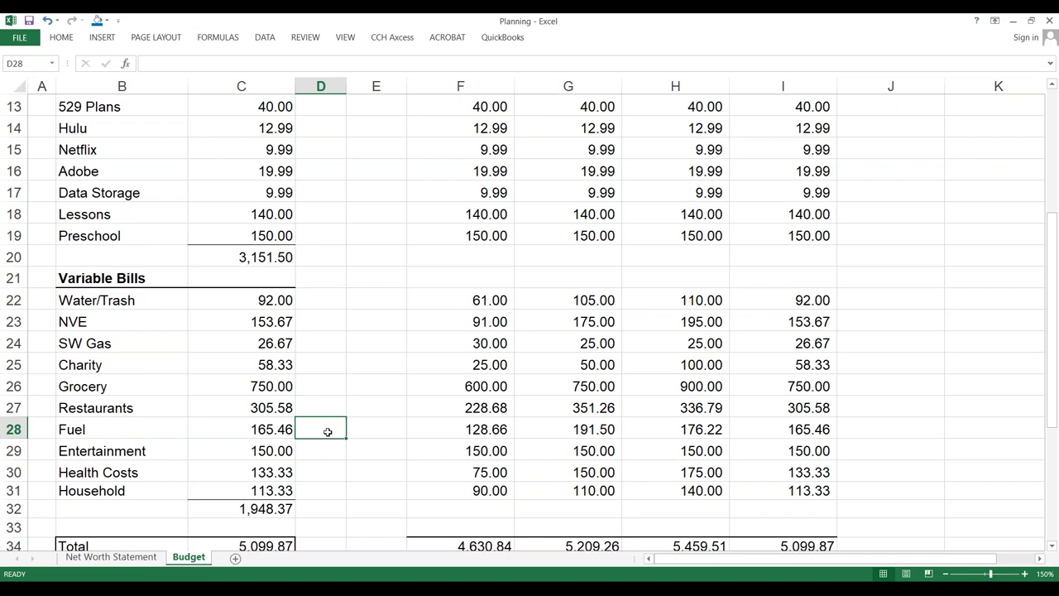
{"action": "left_click", "coordinate": [278, 429]}
{"action": "left_click", "coordinate": [327, 431]}
{"action": "scroll", "coordinate": [317, 458], "scroll_direction": "down", "scroll_amount": 1}
{"action": "scroll", "coordinate": [316, 458], "scroll_direction": "up", "scroll_amount": 1}
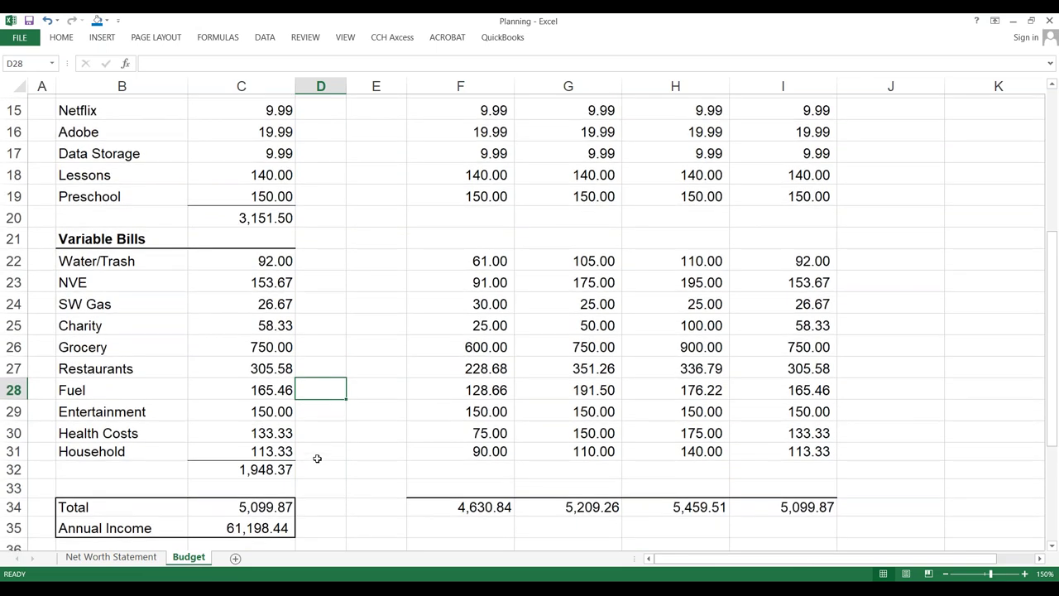
{"action": "scroll", "coordinate": [317, 458], "scroll_direction": "down", "scroll_amount": 1}
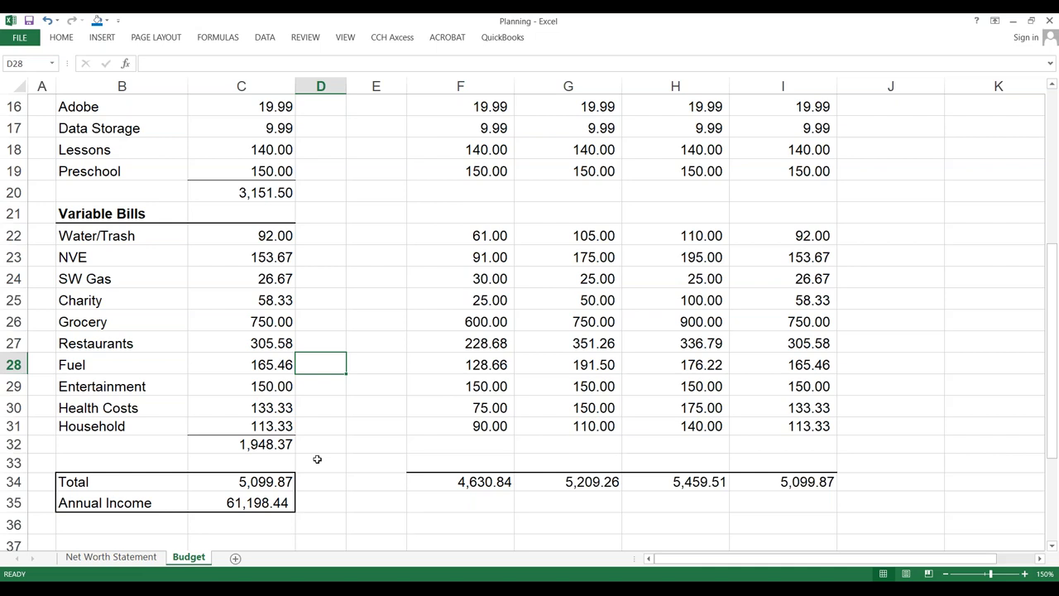
Look over the fixed and variable bills across the April, May, June and Average columns, down to the Total and Annual Income rows
{"action": "scroll", "coordinate": [365, 406], "scroll_direction": "up", "scroll_amount": 5}
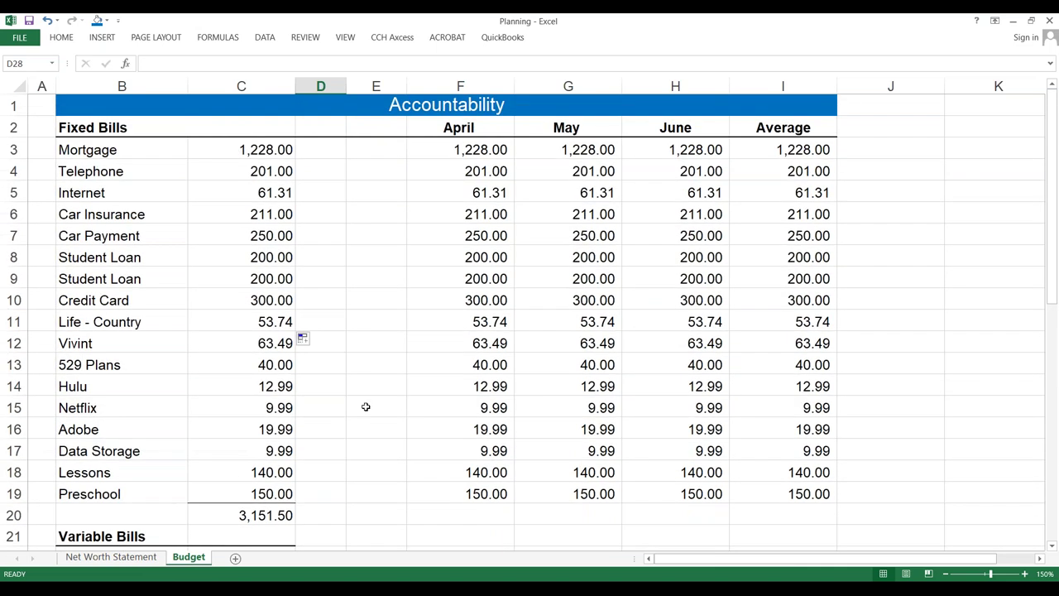
{"action": "scroll", "coordinate": [365, 406], "scroll_direction": "down", "scroll_amount": 2}
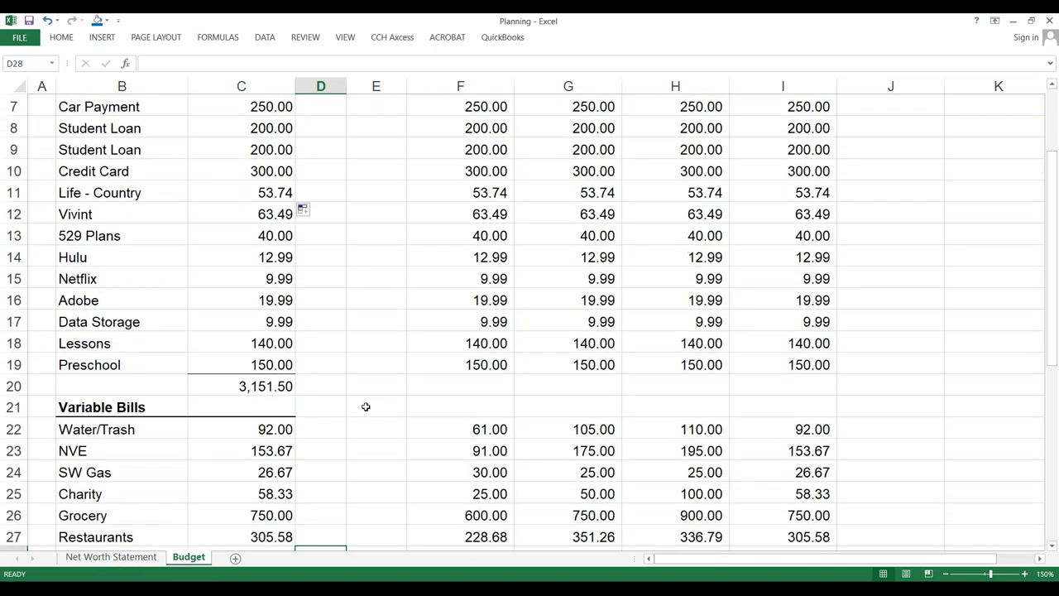
{"action": "scroll", "coordinate": [365, 407], "scroll_direction": "up", "scroll_amount": 2}
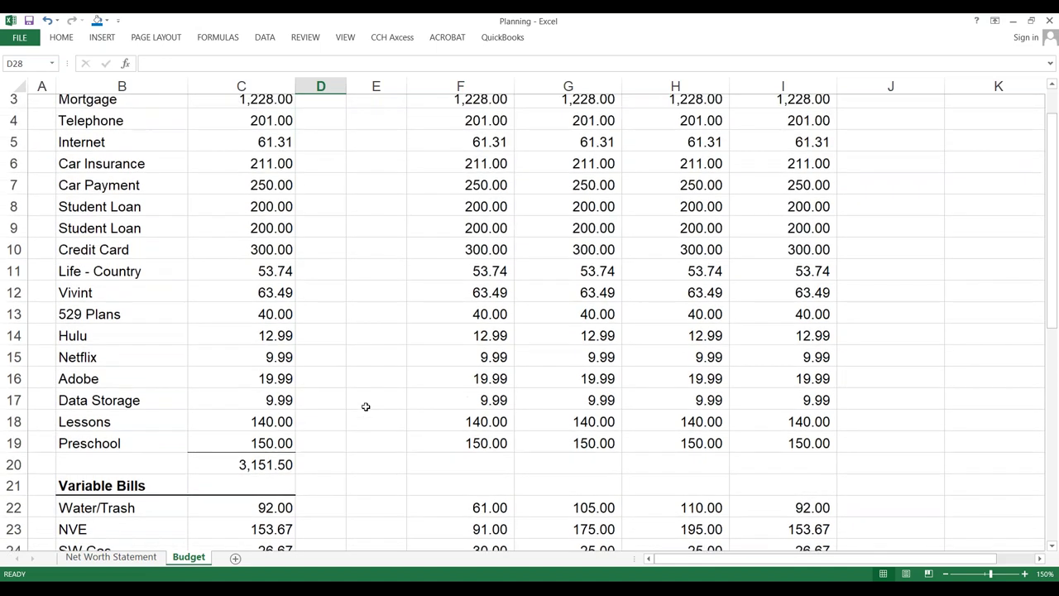
{"action": "scroll", "coordinate": [366, 407], "scroll_direction": "down", "scroll_amount": 2}
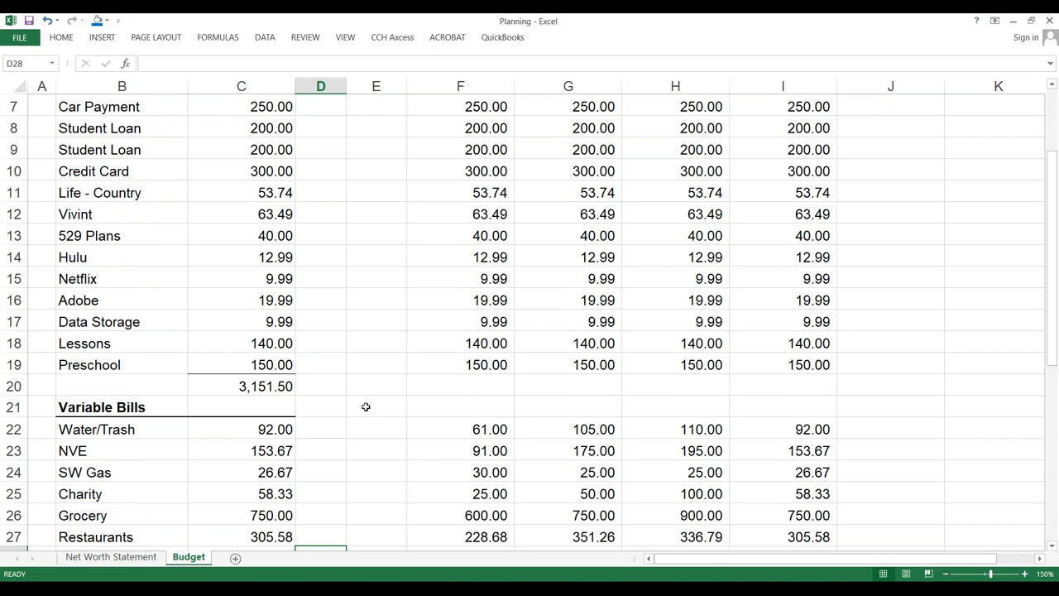
{"action": "scroll", "coordinate": [365, 407], "scroll_direction": "down", "scroll_amount": 1}
{"action": "scroll", "coordinate": [366, 406], "scroll_direction": "down", "scroll_amount": 2}
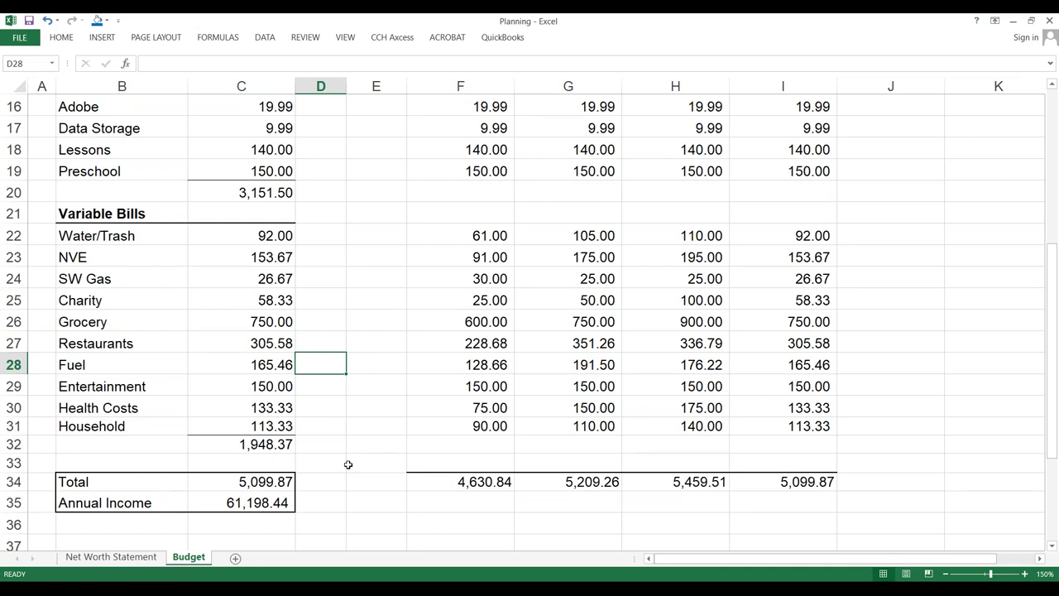
{"action": "scroll", "coordinate": [348, 464], "scroll_direction": "up", "scroll_amount": 3}
{"action": "scroll", "coordinate": [350, 385], "scroll_direction": "down", "scroll_amount": 1}
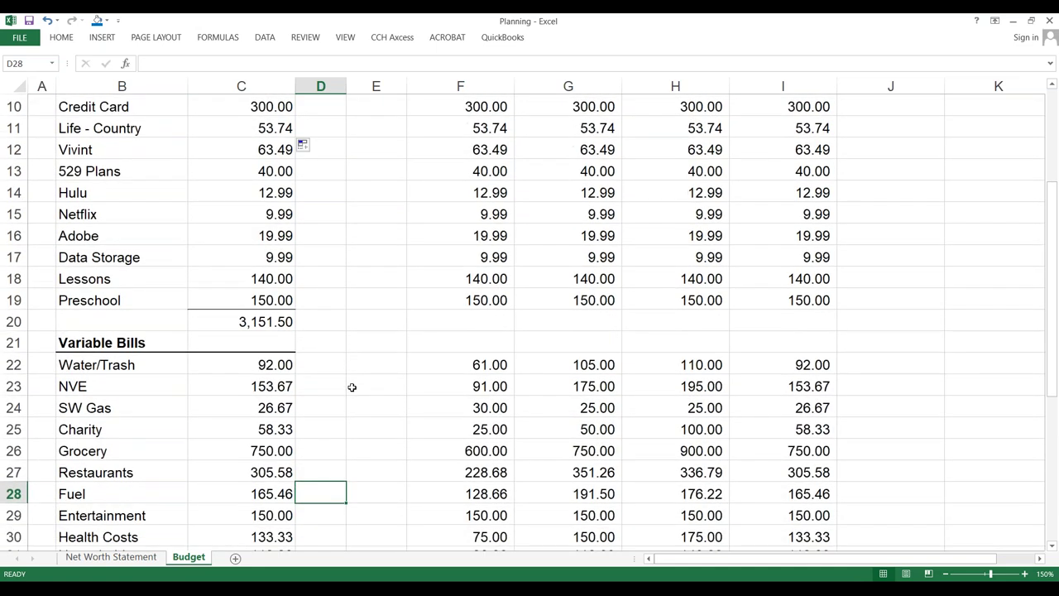
{"action": "scroll", "coordinate": [350, 385], "scroll_direction": "down", "scroll_amount": 3}
{"action": "scroll", "coordinate": [351, 386], "scroll_direction": "up", "scroll_amount": 1}
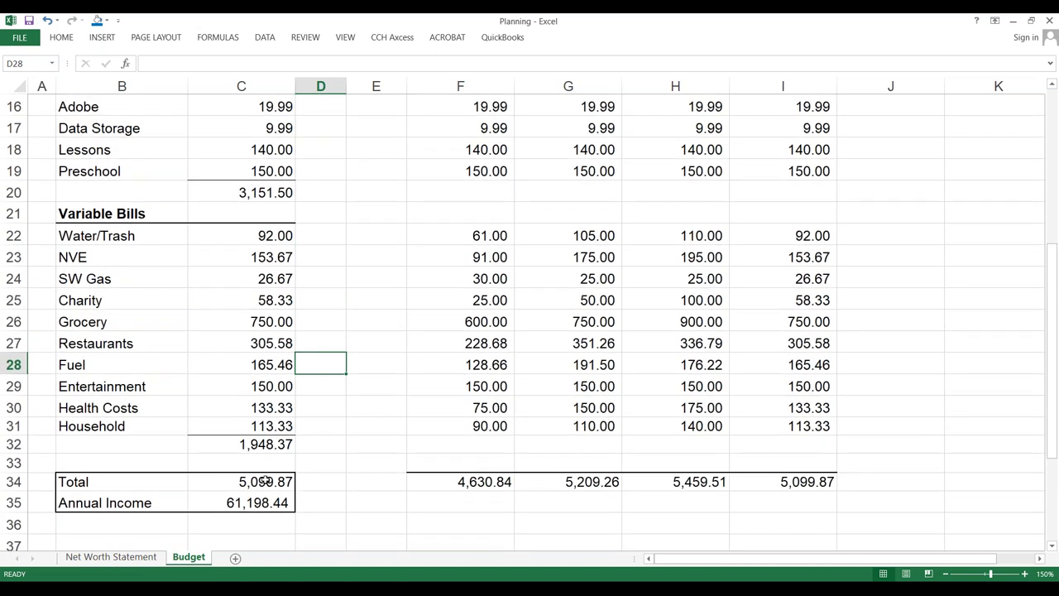
Compare the Grocery amount in C26 with blank cell D26 and the monthly grocery figures in the same row
{"action": "left_click", "coordinate": [330, 322]}
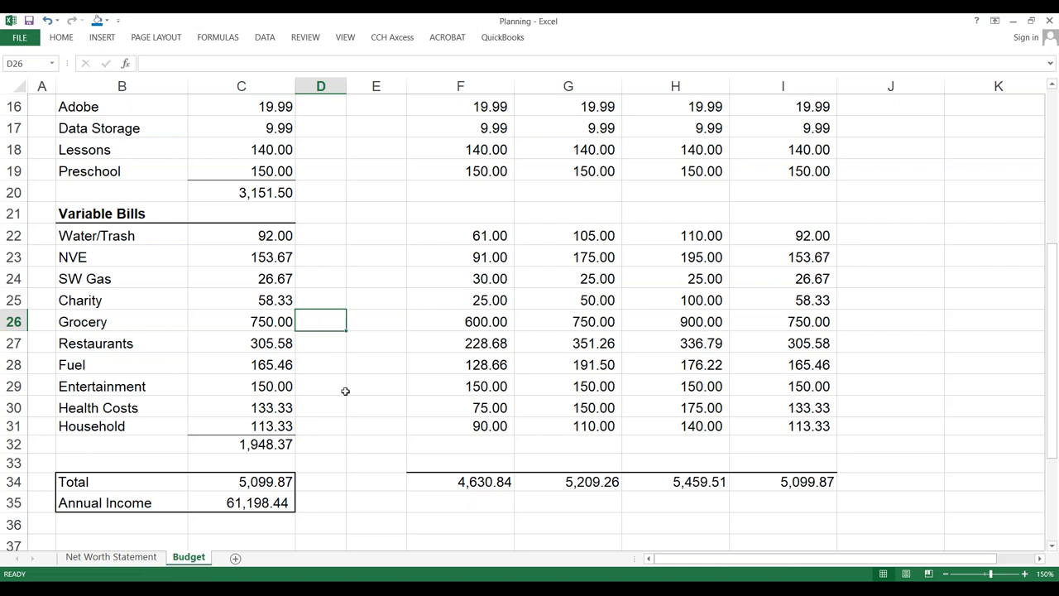
{"action": "scroll", "coordinate": [344, 390], "scroll_direction": "up", "scroll_amount": 1}
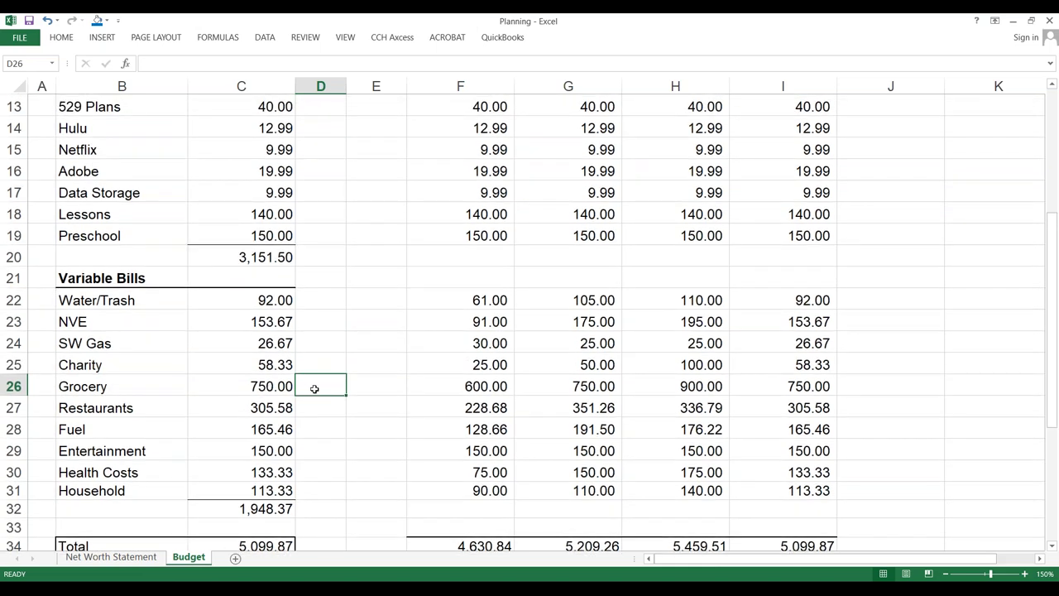
{"action": "left_click", "coordinate": [356, 389]}
{"action": "left_click", "coordinate": [331, 390]}
{"action": "scroll", "coordinate": [335, 392], "scroll_direction": "up", "scroll_amount": 2}
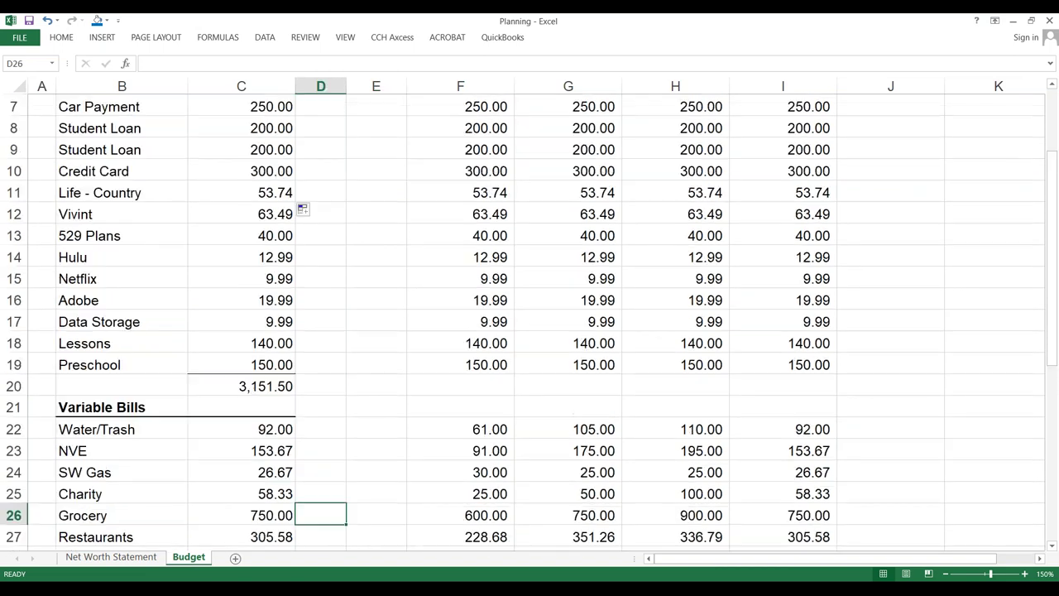
Inspect the Credit Card amount in C10, and view the remaining bills down to Total and Annual Income
{"action": "left_click", "coordinate": [275, 170]}
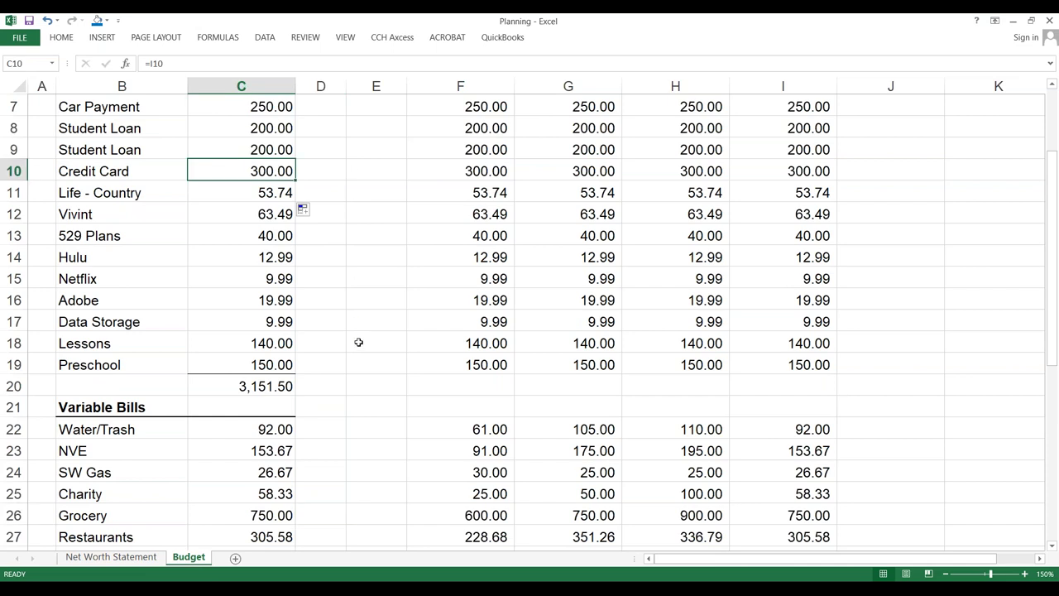
{"action": "scroll", "coordinate": [358, 342], "scroll_direction": "down", "scroll_amount": 1}
{"action": "scroll", "coordinate": [358, 341], "scroll_direction": "up", "scroll_amount": 2}
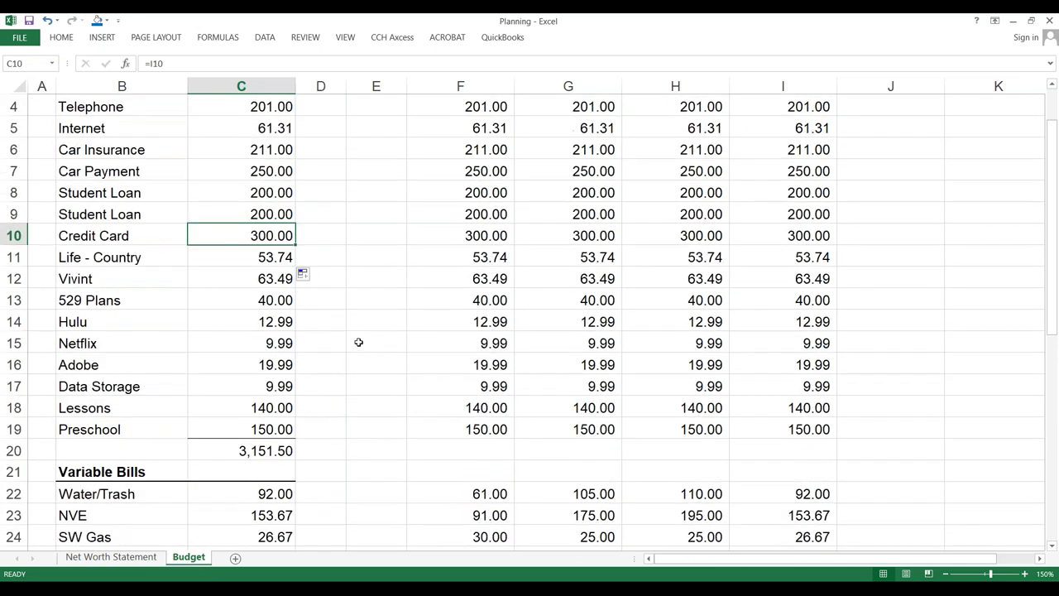
{"action": "scroll", "coordinate": [358, 342], "scroll_direction": "down", "scroll_amount": 2}
{"action": "scroll", "coordinate": [358, 341], "scroll_direction": "down", "scroll_amount": 2}
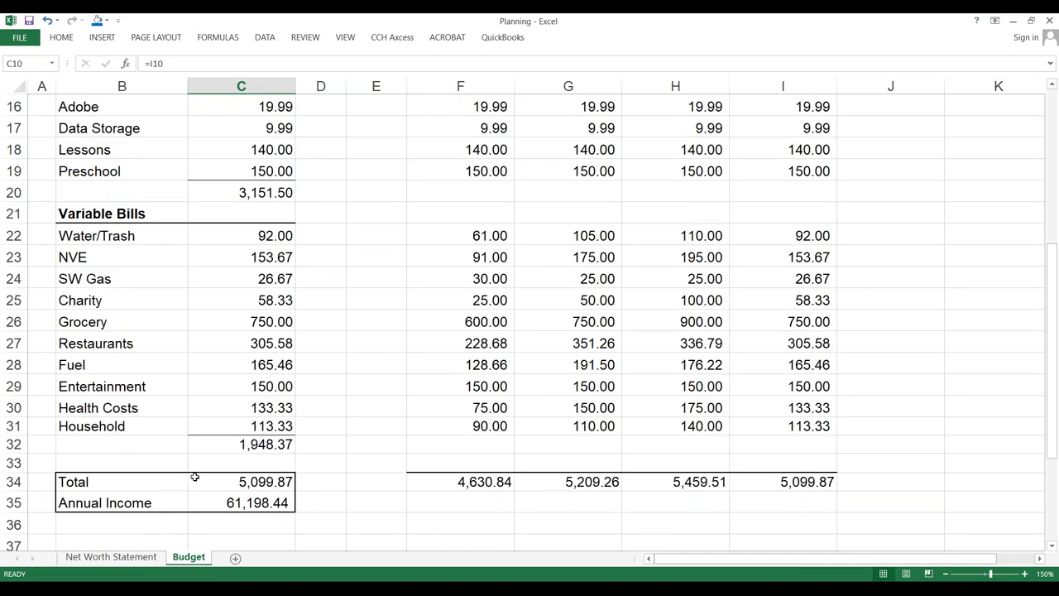
Switch to the Net Worth Statement sheet and examine the 2/4/2020 Checking Account and Savings Account entries in C2:C3
{"action": "left_click", "coordinate": [118, 558]}
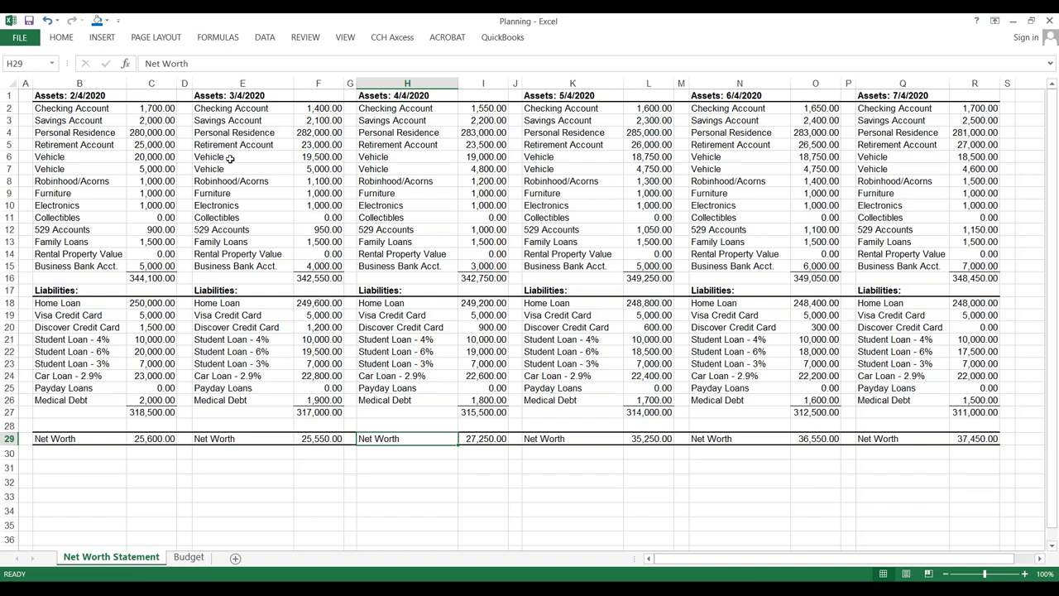
{"action": "left_click", "coordinate": [153, 108]}
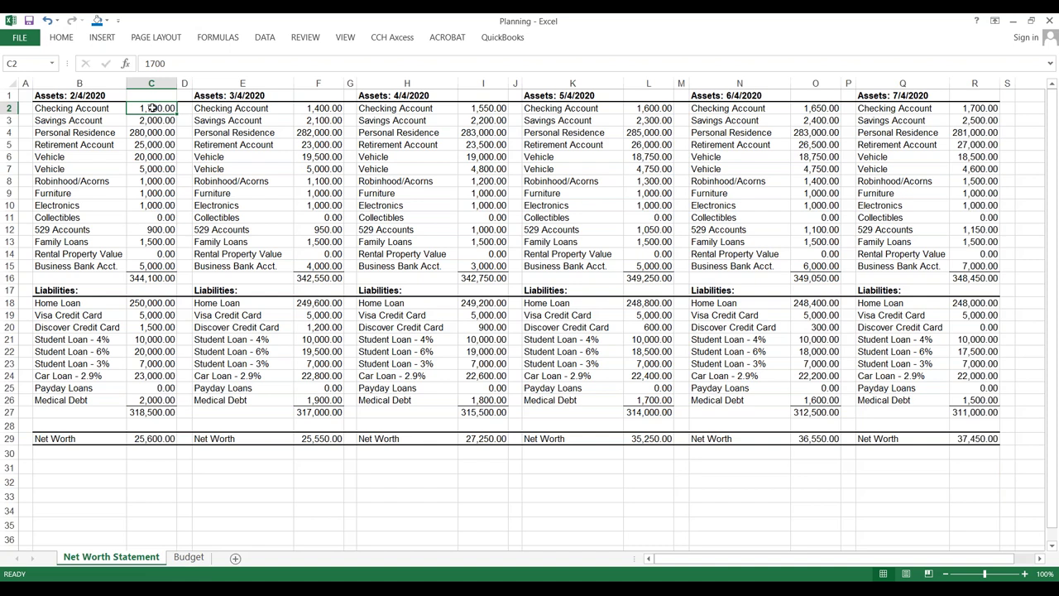
{"action": "key", "text": "Left"}
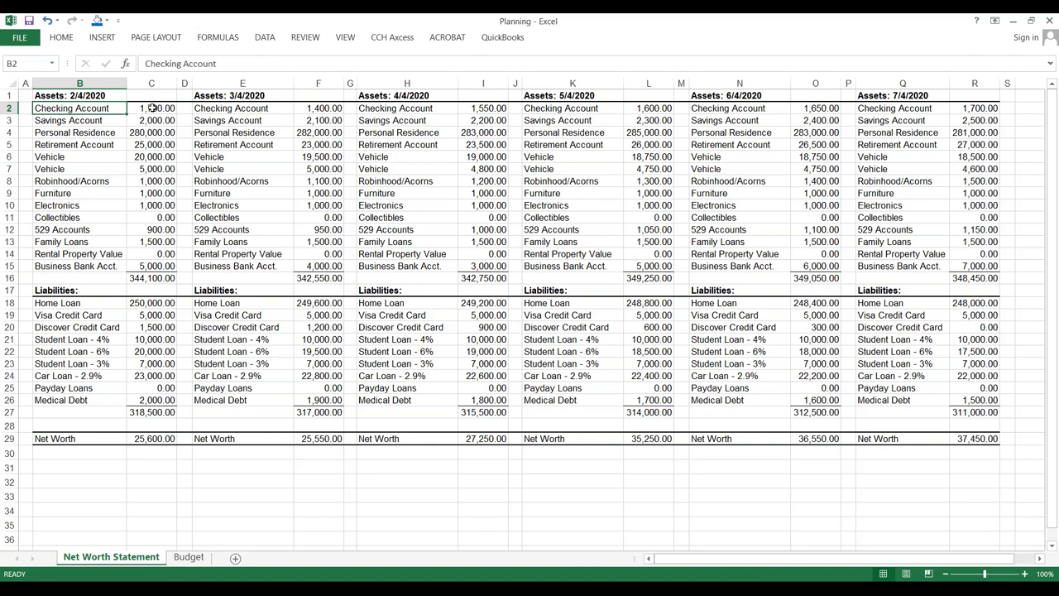
{"action": "left_click", "coordinate": [152, 108]}
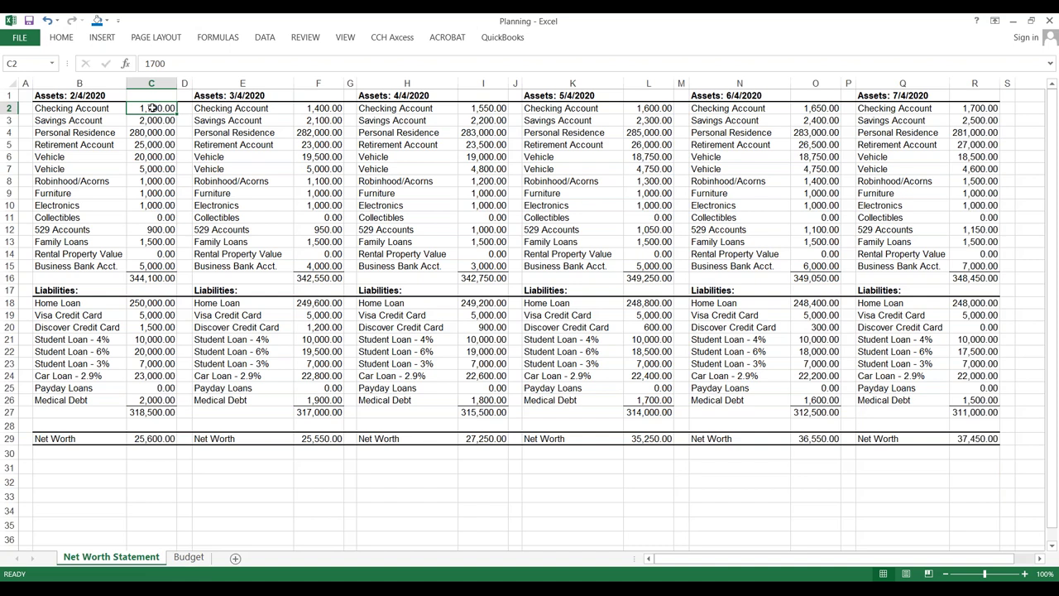
{"action": "key", "text": "Left"}
{"action": "key", "text": "Right"}
{"action": "key", "text": "Down"}
{"action": "key", "text": "Up"}
{"action": "key", "text": "Down"}
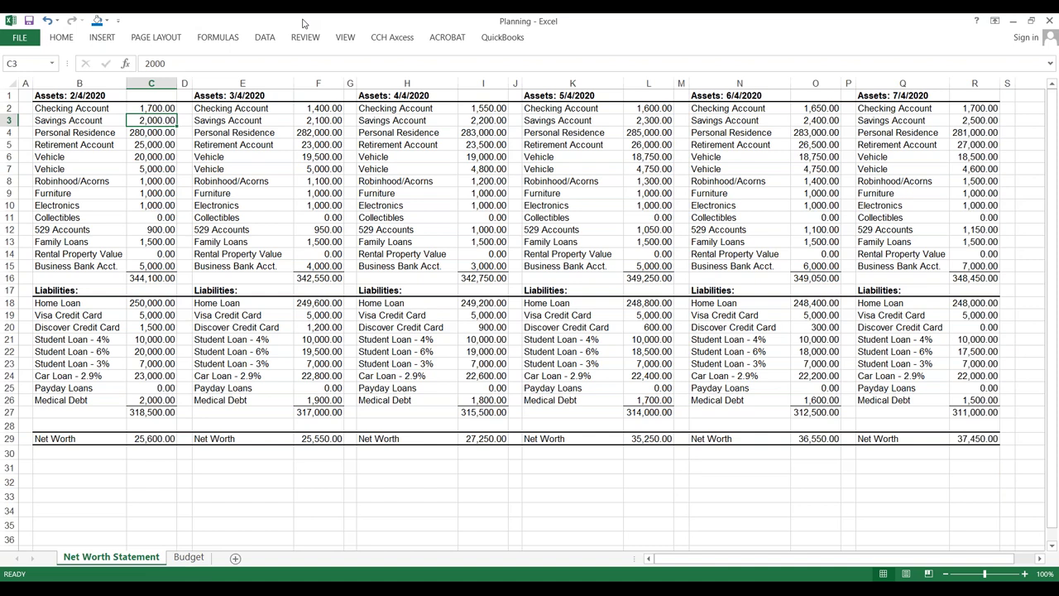
Go through the 2/4/2020 Personal Residence, Retirement Account, both Vehicle and Robinhood/Acorns amounts in C4:C8
{"action": "key", "text": "Down"}
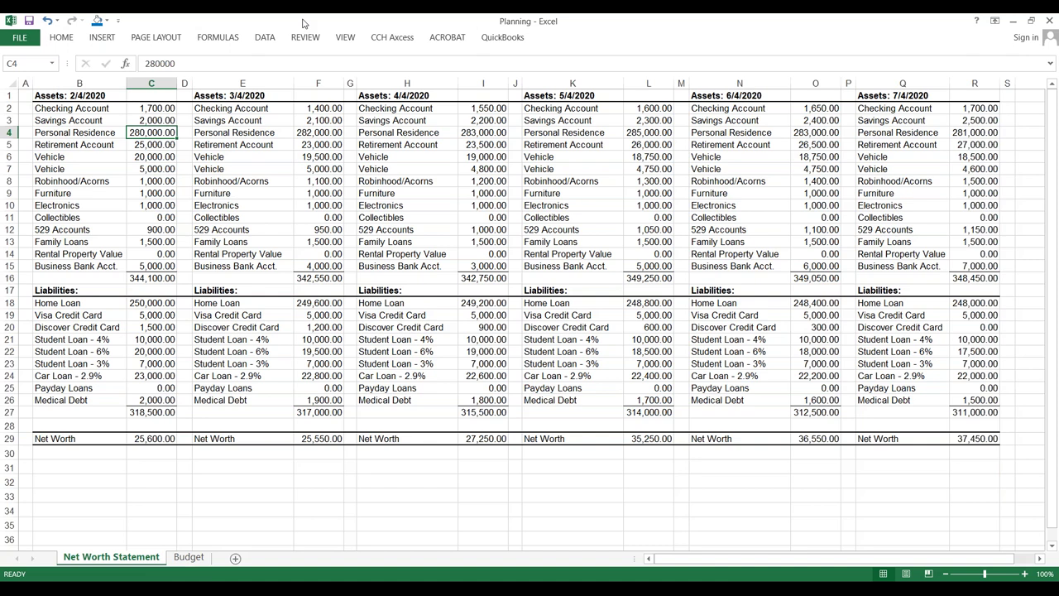
{"action": "key", "text": "Down"}
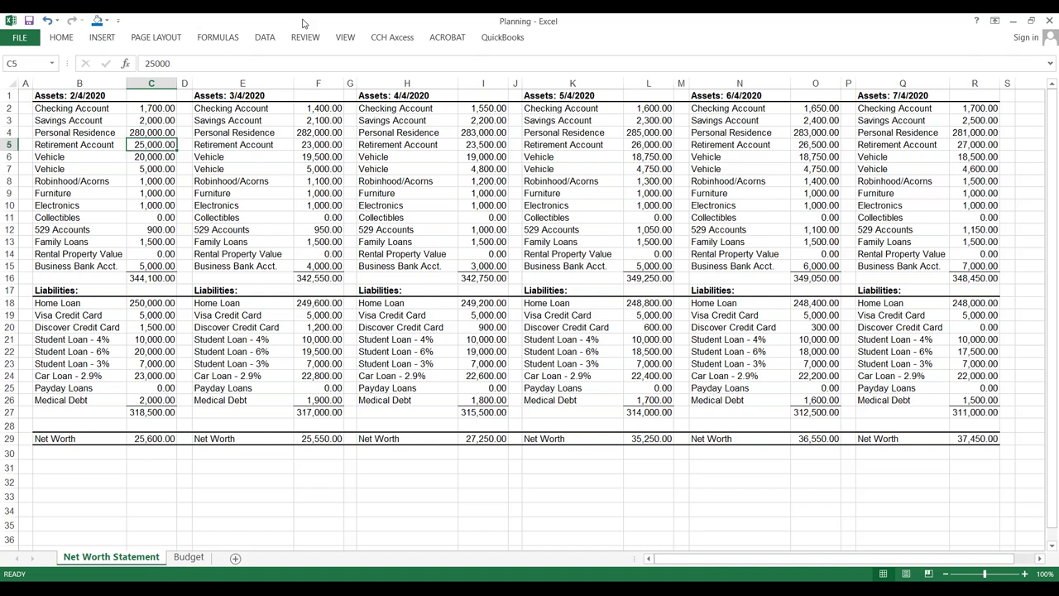
{"action": "key", "text": "Down"}
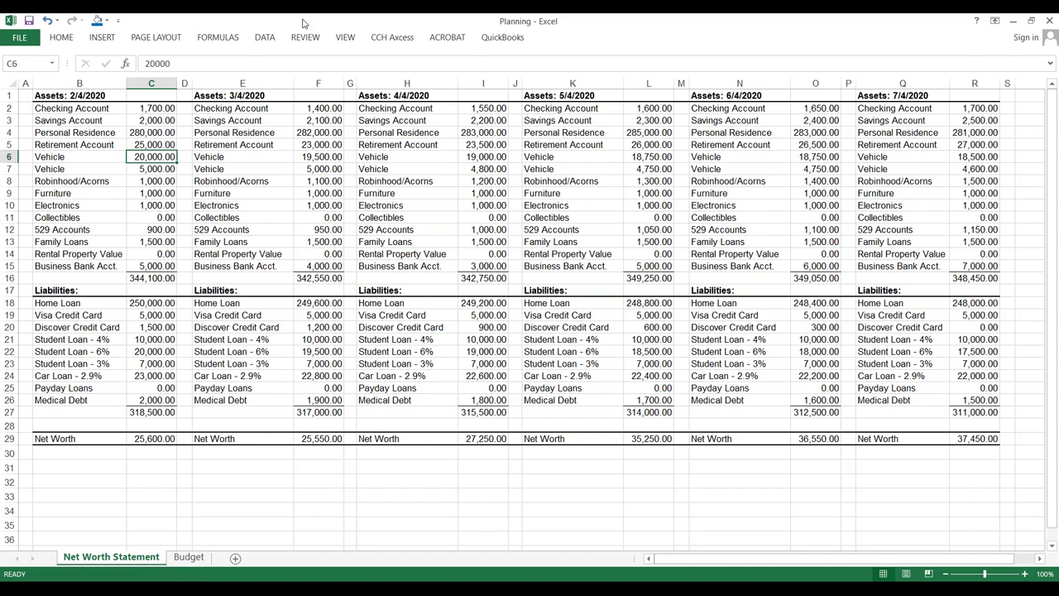
{"action": "key", "text": "Down"}
{"action": "key", "text": "Down"}
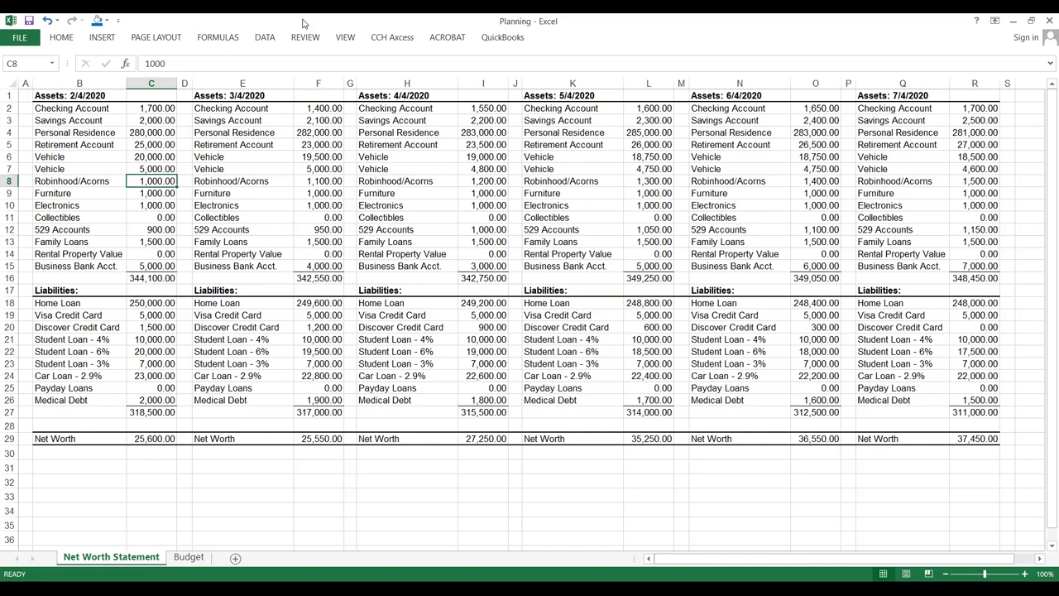
Go through the remaining 2/4/2020 asset amounts in C9:C15, from Furniture to Business Bank Acct
{"action": "key", "text": "Down"}
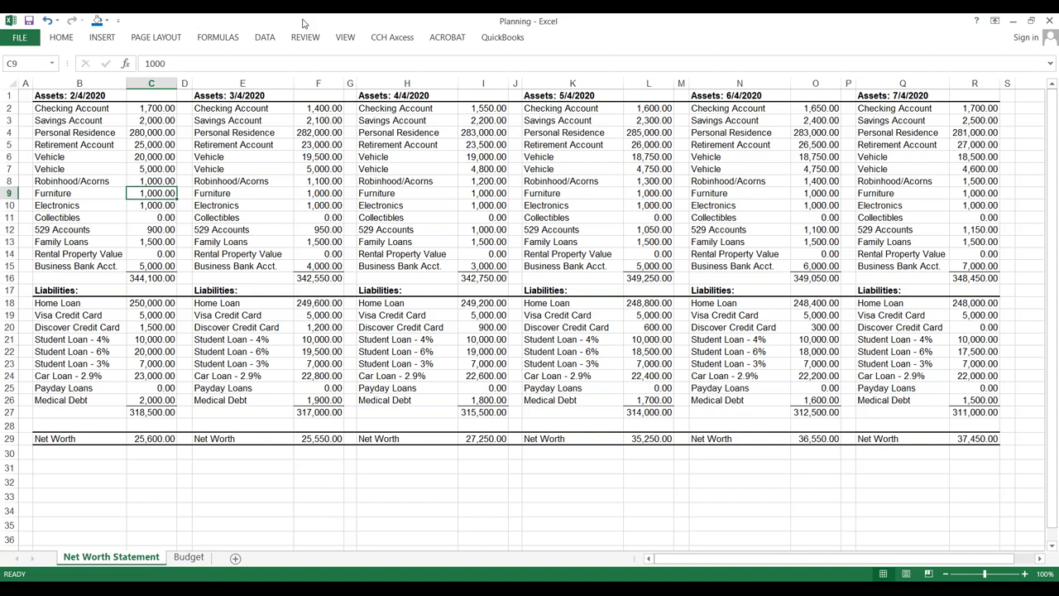
{"action": "key", "text": "Down"}
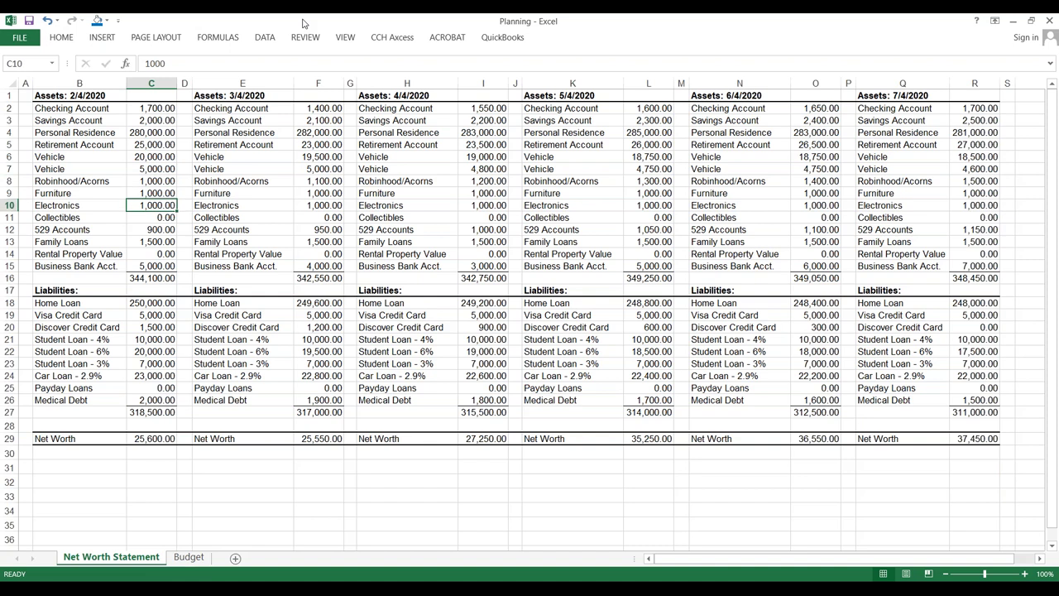
{"action": "key", "text": "Down"}
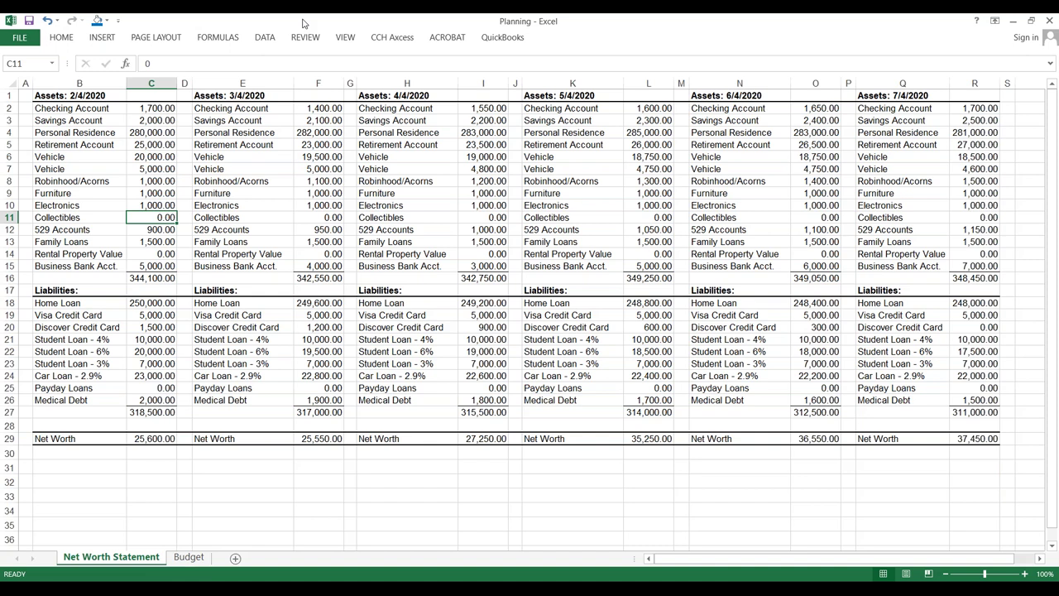
{"action": "key", "text": "Down"}
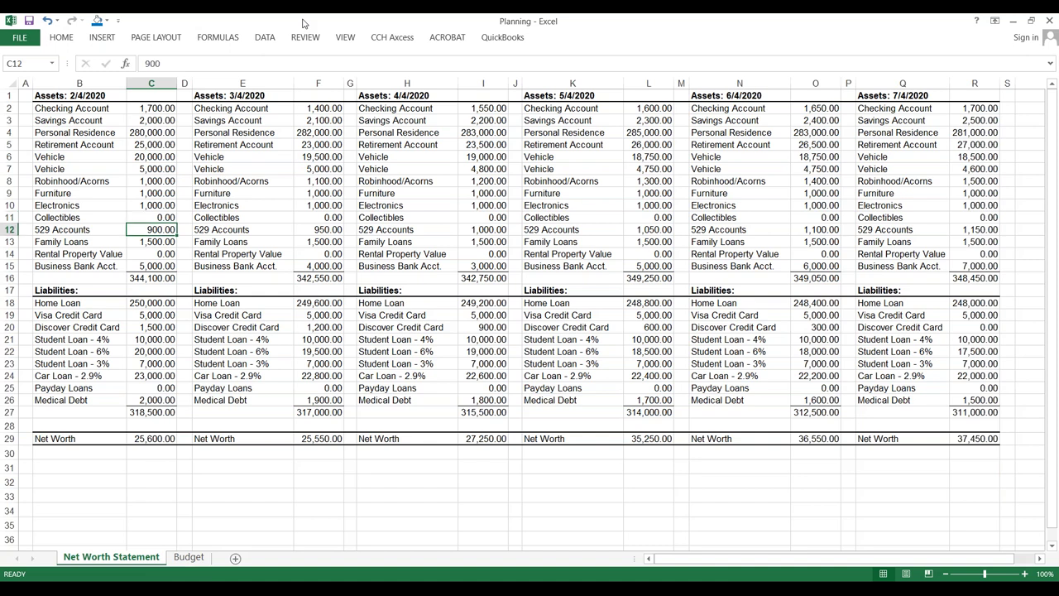
{"action": "key", "text": "Down"}
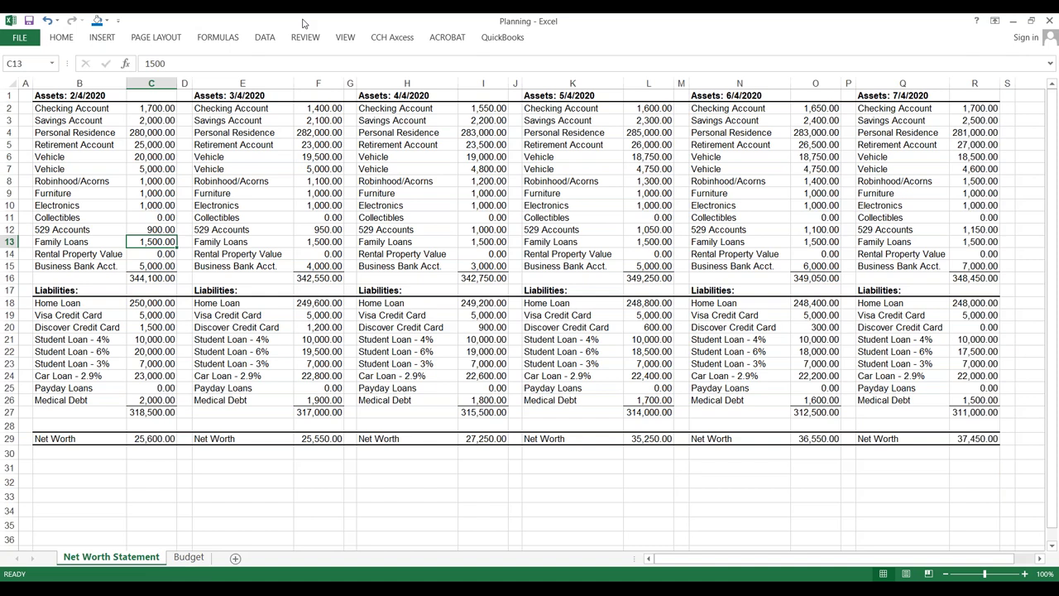
{"action": "key", "text": "Down"}
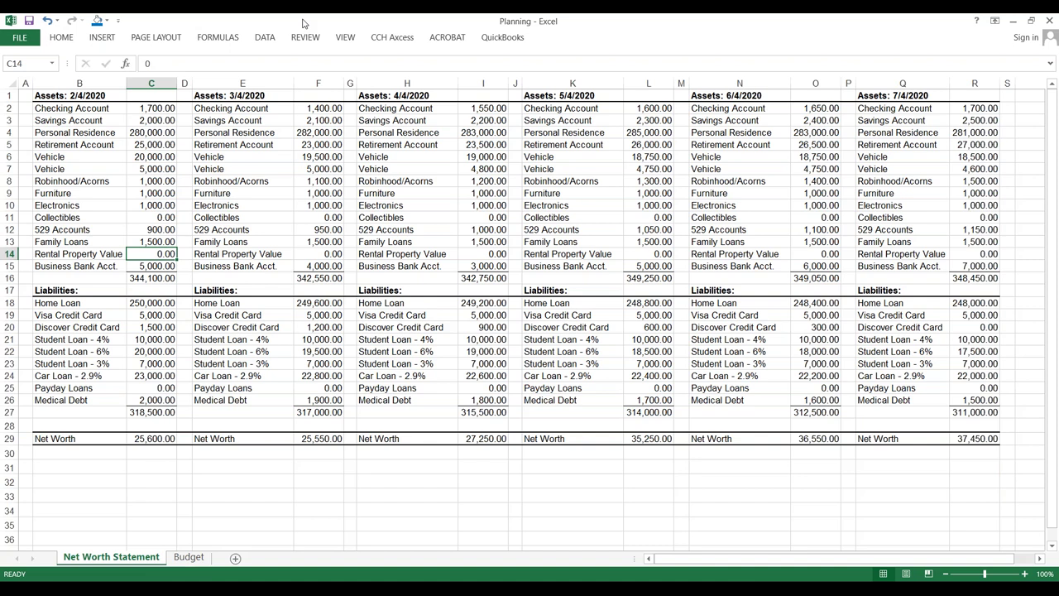
{"action": "key", "text": "Down"}
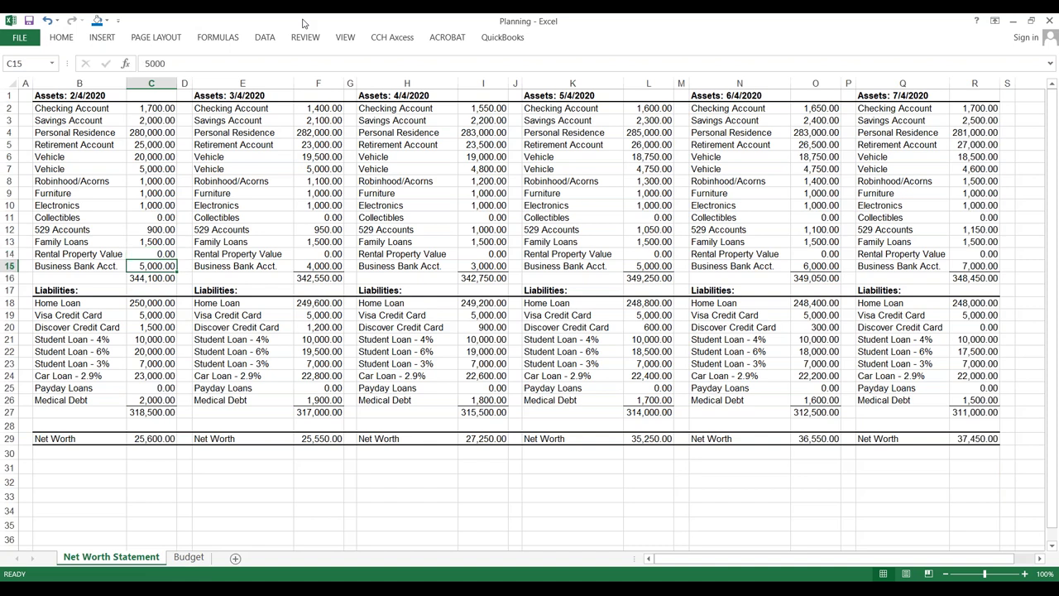
Run up and down the 2/4/2020 asset amounts in column C, returning to the Savings Account row
{"action": "key", "text": "Up"}
{"action": "key", "text": "Up"}
{"action": "key", "text": "Up"}
{"action": "key", "text": "Up"}
{"action": "key", "text": "Up"}
{"action": "key", "text": "Up"}
{"action": "key", "text": "Up"}
{"action": "key", "text": "Up"}
{"action": "key", "text": "Up"}
{"action": "key", "text": "Up"}
{"action": "key", "text": "Up"}
{"action": "key", "text": "Up"}
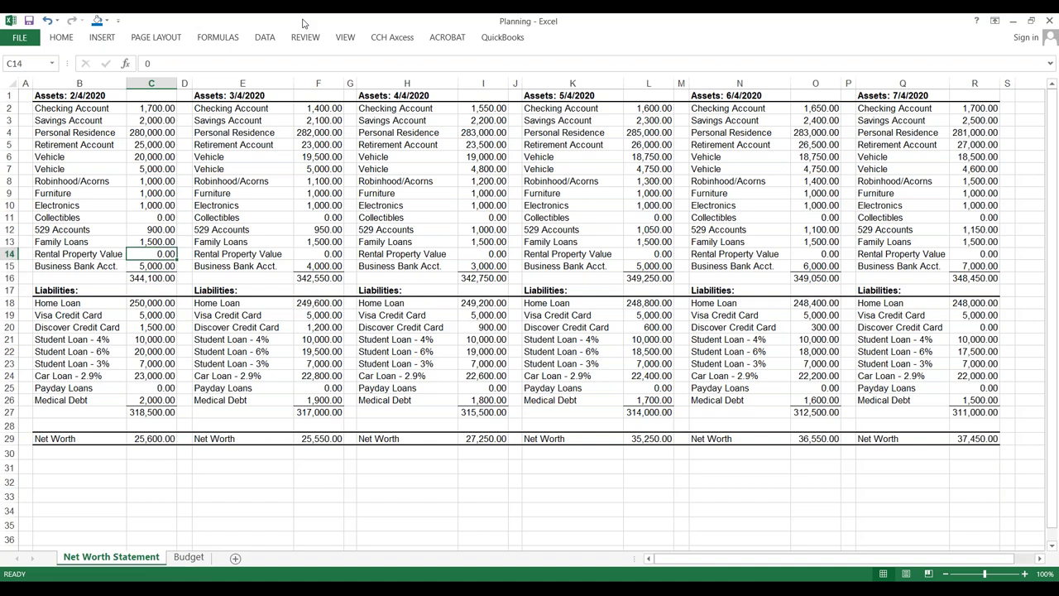
{"action": "key", "text": "Down"}
{"action": "key", "text": "Down"}
{"action": "key", "text": "Down"}
{"action": "key", "text": "Down"}
{"action": "key", "text": "Down"}
{"action": "key", "text": "Down"}
{"action": "key", "text": "Down"}
{"action": "key", "text": "Down"}
{"action": "key", "text": "Down"}
{"action": "key", "text": "Down"}
{"action": "key", "text": "Down"}
{"action": "key", "text": "Down"}
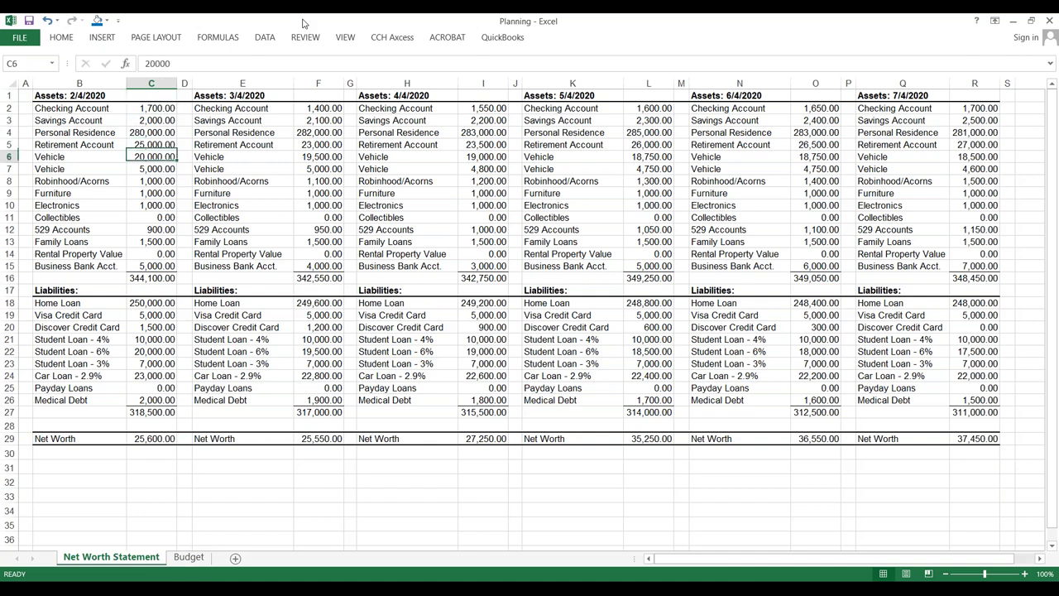
{"action": "key", "text": "Up"}
{"action": "key", "text": "Up"}
{"action": "key", "text": "Up"}
{"action": "key", "text": "Up"}
{"action": "key", "text": "Up"}
{"action": "key", "text": "Up"}
{"action": "key", "text": "Up"}
{"action": "key", "text": "Up"}
{"action": "key", "text": "Up"}
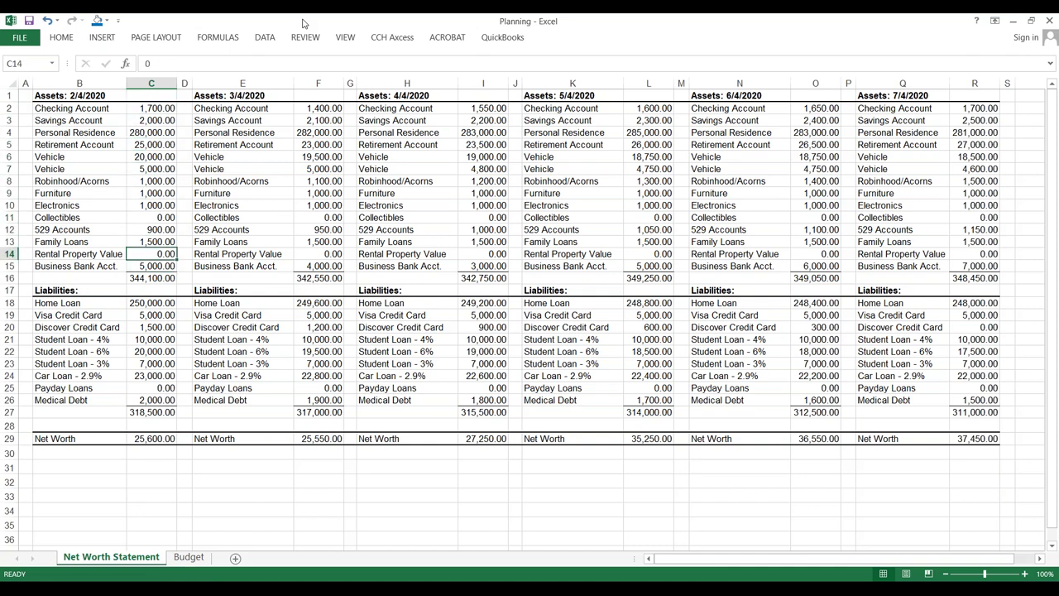
{"action": "key", "text": "Up"}
{"action": "key", "text": "Up"}
{"action": "key", "text": "Up"}
{"action": "key", "text": "Up"}
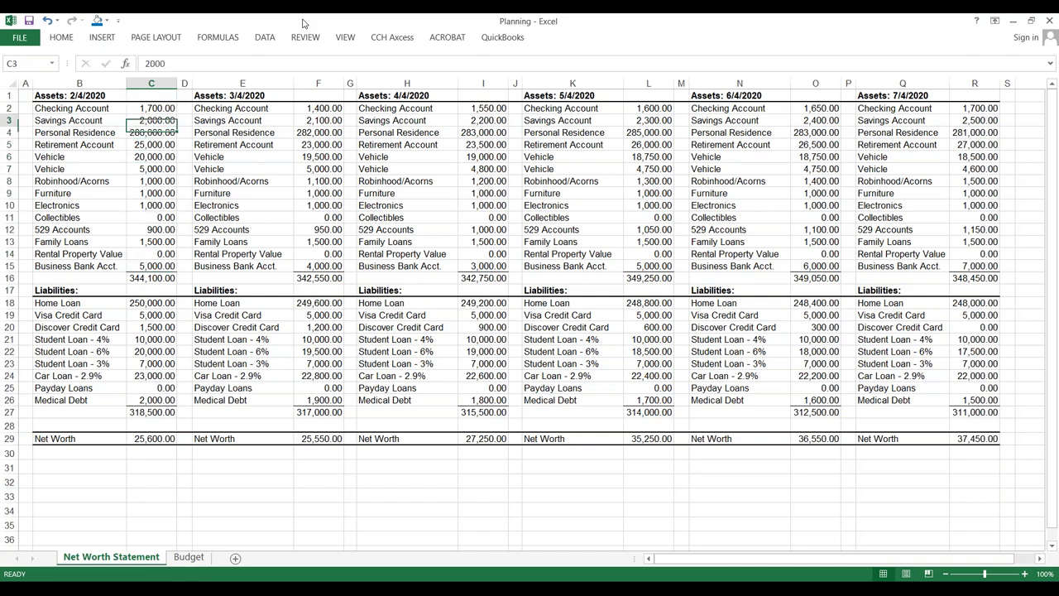
Move down the 2/4/2020 assets to C16 and inspect the total assets formula
{"action": "key", "text": "Down"}
{"action": "key", "text": "Down"}
{"action": "key", "text": "Down"}
{"action": "key", "text": "Down"}
{"action": "key", "text": "Down"}
{"action": "key", "text": "Down"}
{"action": "key", "text": "Down"}
{"action": "key", "text": "Down"}
{"action": "key", "text": "Down"}
{"action": "key", "text": "Down"}
{"action": "key", "text": "Down"}
{"action": "key", "text": "Down"}
{"action": "key", "text": "Down"}
{"action": "key", "text": "Down"}
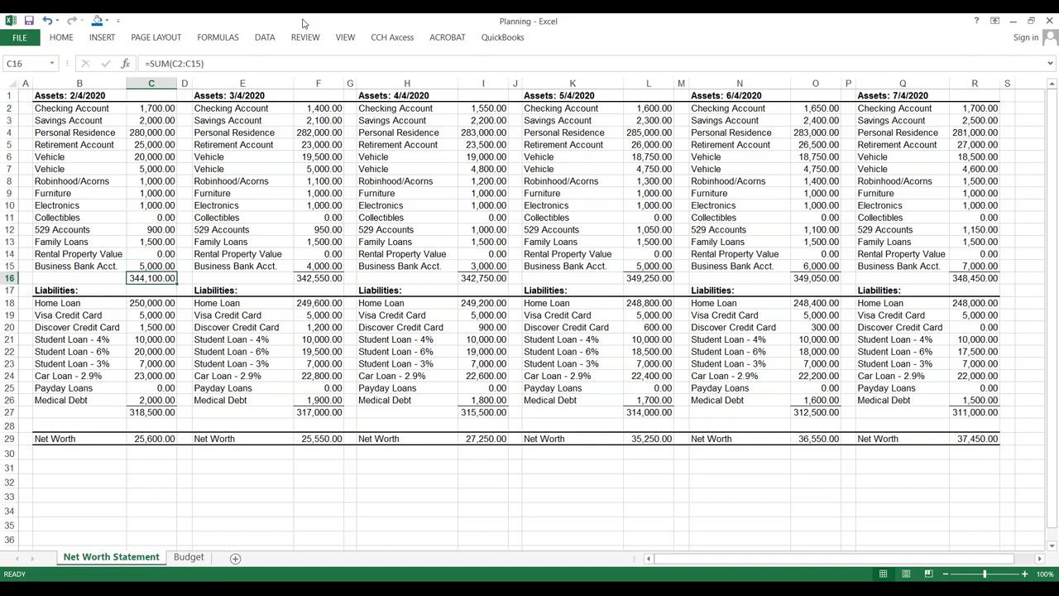
Review the 2/4/2020 assets from the total up to Checking Account and back down to Business Bank Acct. in C15
{"action": "key", "text": "Up"}
{"action": "key", "text": "Up"}
{"action": "key", "text": "Up"}
{"action": "key", "text": "Up"}
{"action": "key", "text": "Up"}
{"action": "key", "text": "Up"}
{"action": "key", "text": "Up"}
{"action": "key", "text": "Up"}
{"action": "key", "text": "Up"}
{"action": "key", "text": "Up"}
{"action": "key", "text": "Up"}
{"action": "key", "text": "Up"}
{"action": "key", "text": "Up"}
{"action": "key", "text": "Up"}
{"action": "key", "text": "Down"}
{"action": "key", "text": "Down"}
{"action": "key", "text": "Down"}
{"action": "key", "text": "Down"}
{"action": "key", "text": "Down"}
{"action": "key", "text": "Down"}
{"action": "key", "text": "Down"}
{"action": "key", "text": "Down"}
{"action": "key", "text": "Down"}
{"action": "key", "text": "Down"}
{"action": "key", "text": "Down"}
{"action": "key", "text": "Down"}
{"action": "key", "text": "Down"}
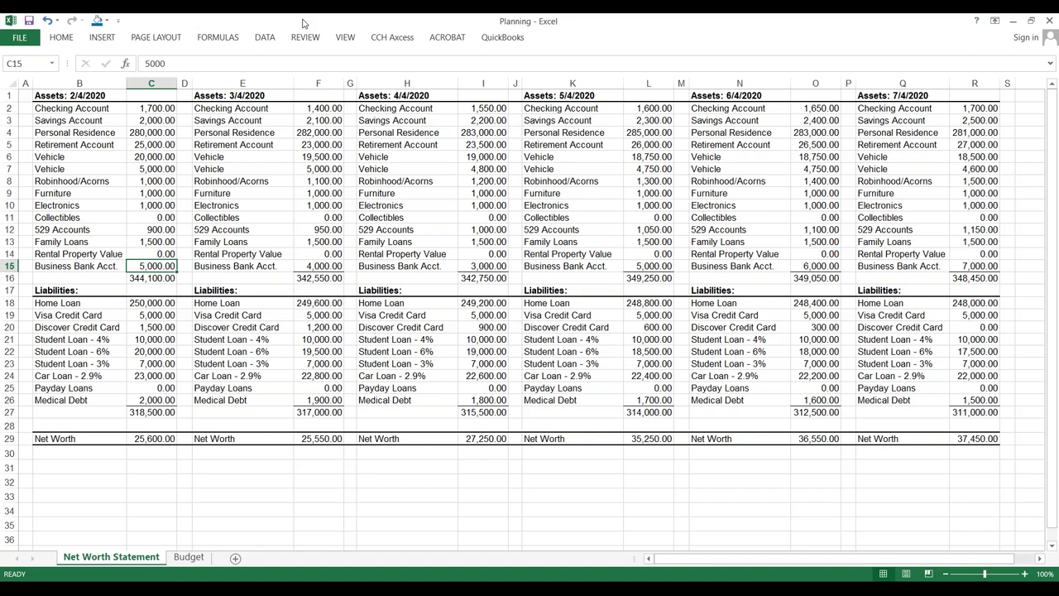
Check the 2/4/2020 total assets formula in C16 and the Home Loan amount in C18, returning to the Liabilities heading row
{"action": "key", "text": "Down"}
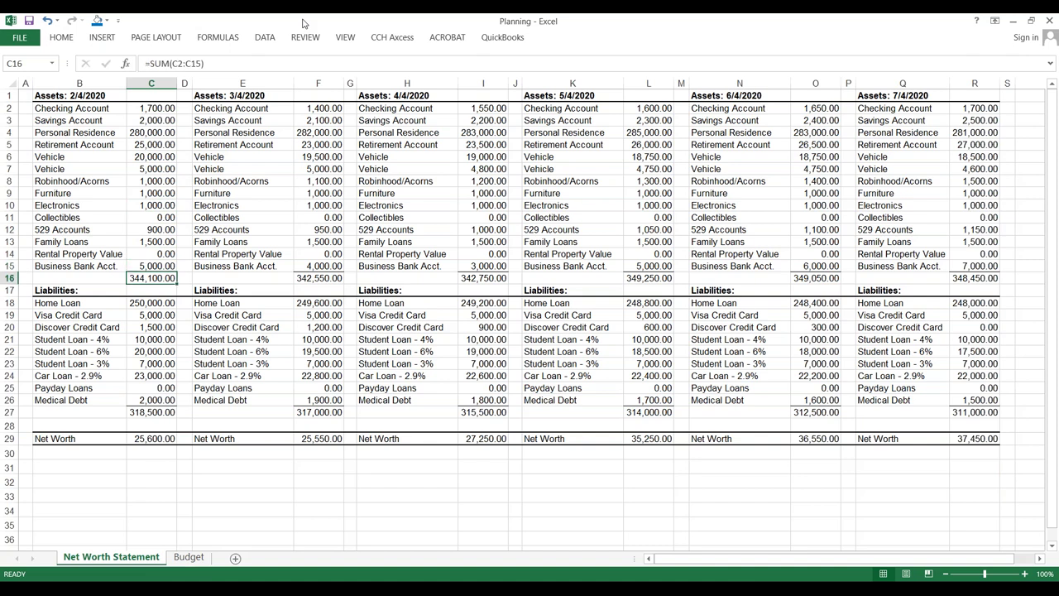
{"action": "key", "text": "Down"}
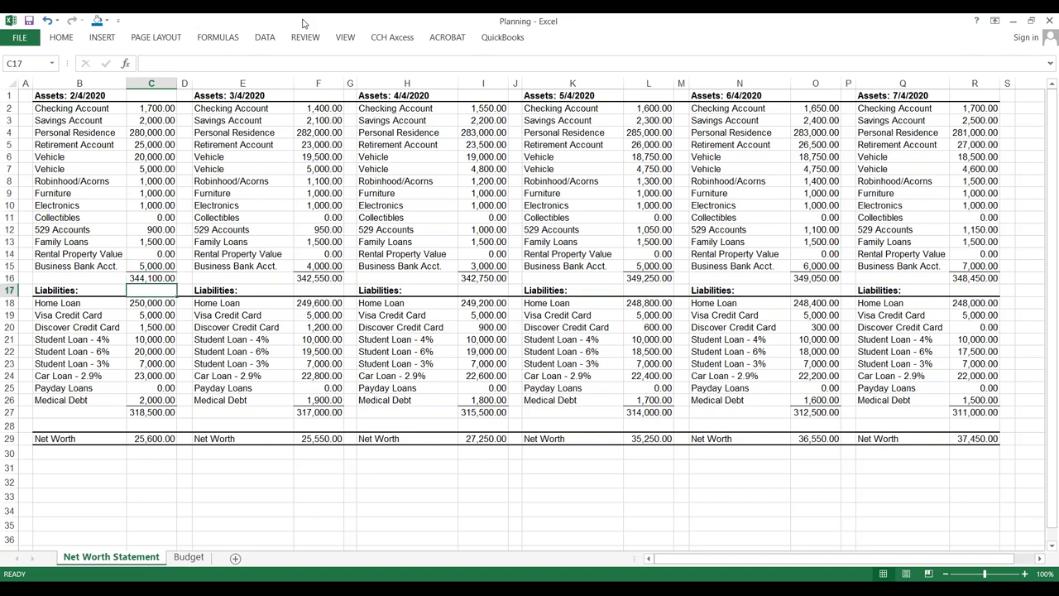
{"action": "key", "text": "Down"}
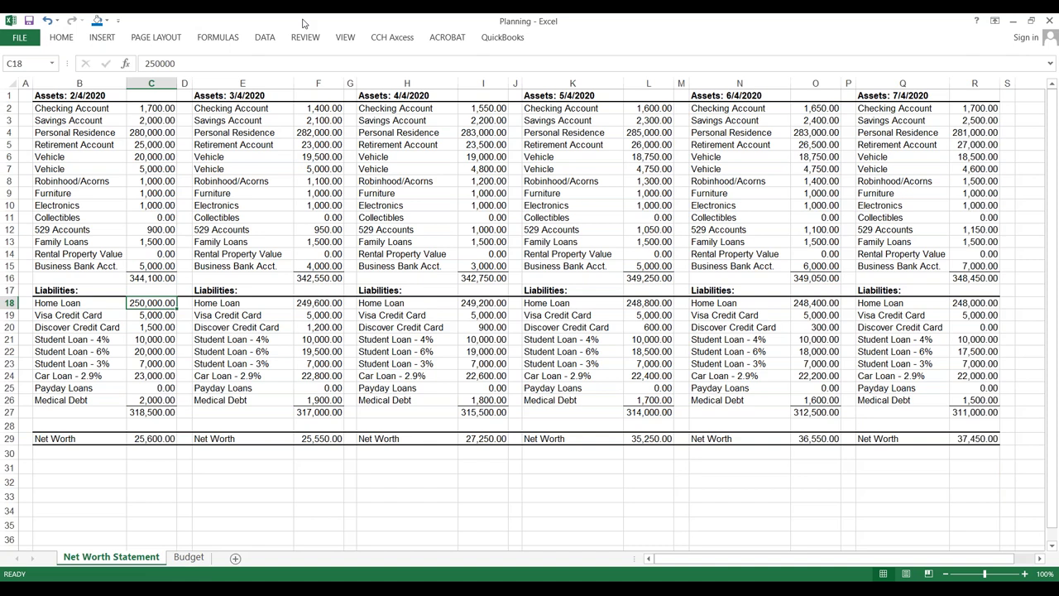
{"action": "key", "text": "Up"}
{"action": "key", "text": "Up"}
{"action": "key", "text": "Down"}
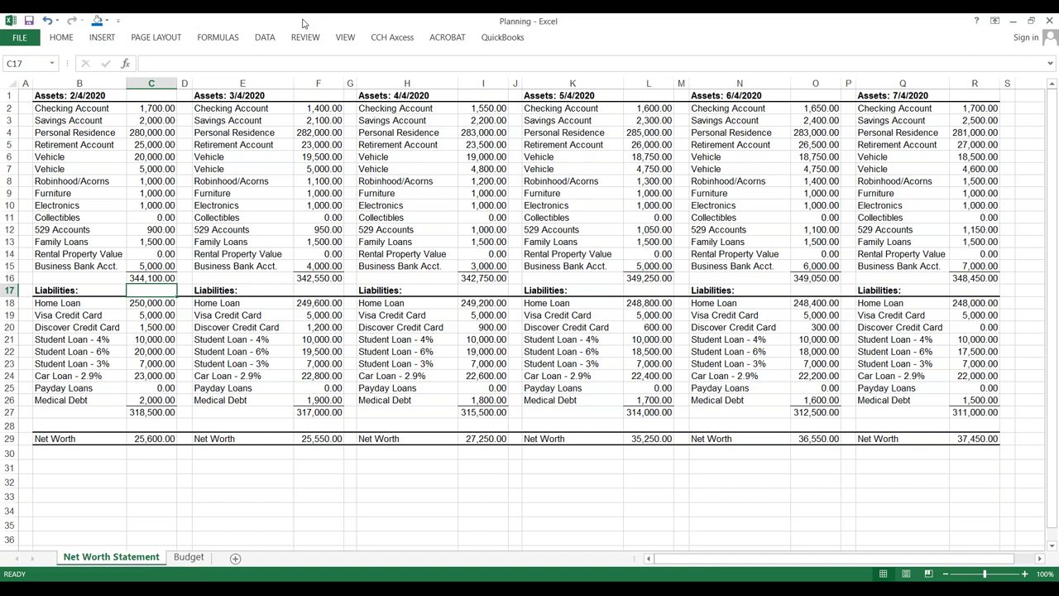
Go back up the 2/4/2020 asset amounts in column C to Checking Account in C2
{"action": "key", "text": "Up"}
{"action": "key", "text": "Up"}
{"action": "key", "text": "Up"}
{"action": "key", "text": "Up"}
{"action": "key", "text": "Up"}
{"action": "key", "text": "Up"}
{"action": "key", "text": "Up"}
{"action": "key", "text": "Up"}
{"action": "key", "text": "Up"}
{"action": "key", "text": "Up"}
{"action": "key", "text": "Up"}
{"action": "key", "text": "Up"}
{"action": "key", "text": "Up"}
{"action": "key", "text": "Up"}
{"action": "key", "text": "Up"}
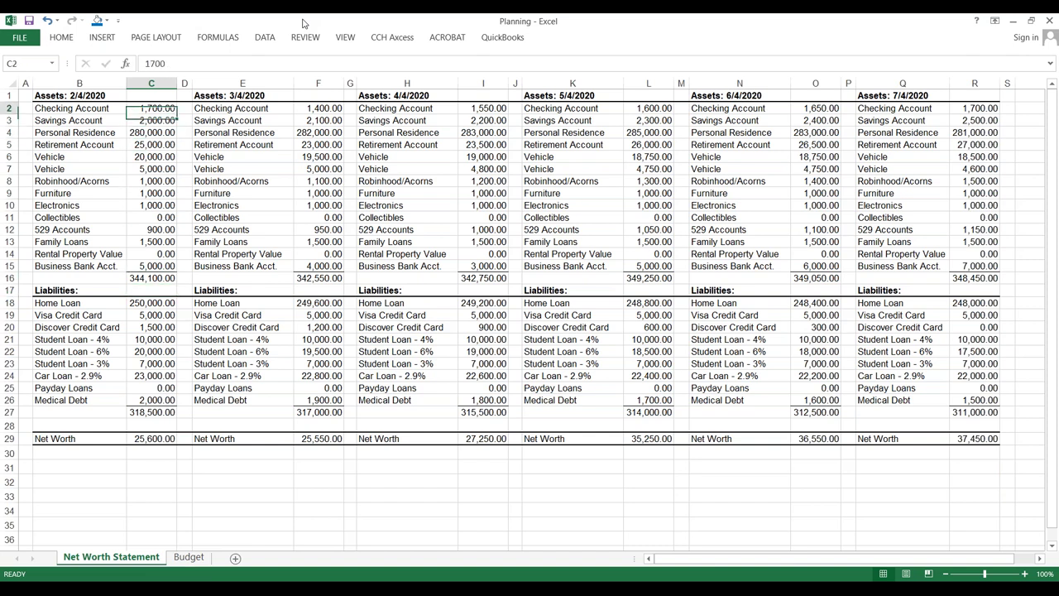
Go down the 2/4/2020 amounts from Checking Account through the assets to the Home Loan liability in C18
{"action": "key", "text": "Down"}
{"action": "key", "text": "Down"}
{"action": "key", "text": "Down"}
{"action": "key", "text": "Down"}
{"action": "key", "text": "Down"}
{"action": "key", "text": "Down"}
{"action": "key", "text": "Down"}
{"action": "key", "text": "Down"}
{"action": "key", "text": "Down"}
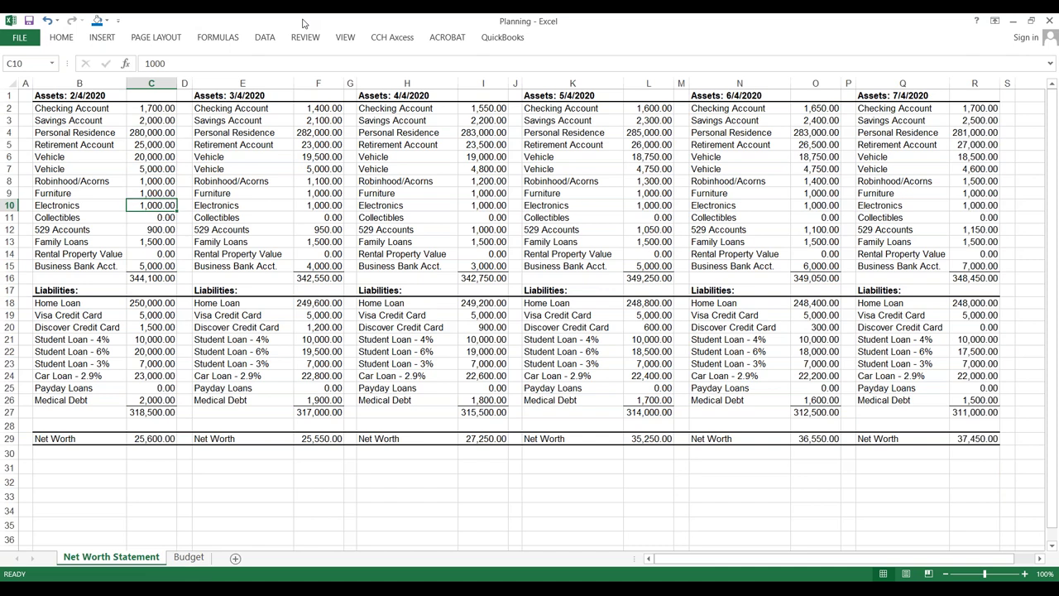
{"action": "key", "text": "Down"}
{"action": "key", "text": "Down"}
{"action": "key", "text": "Down"}
{"action": "key", "text": "Down"}
{"action": "key", "text": "Down"}
{"action": "key", "text": "Down"}
{"action": "key", "text": "Down"}
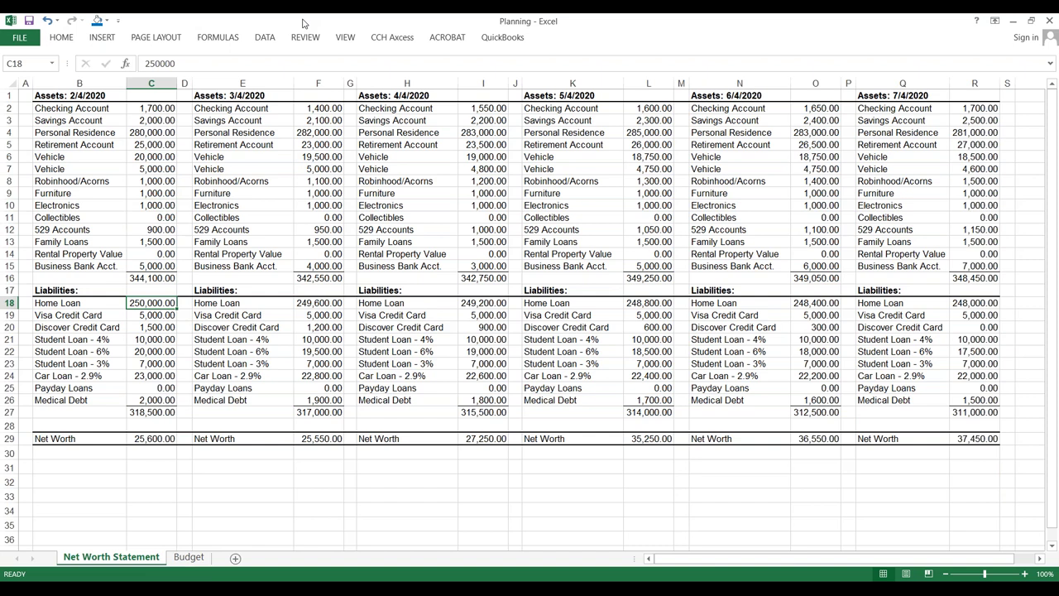
Review the 2/4/2020 liabilities in column C one by one, from Home Loan to Payday Loans in C25
{"action": "key", "text": "Down"}
{"action": "key", "text": "Up"}
{"action": "key", "text": "Up"}
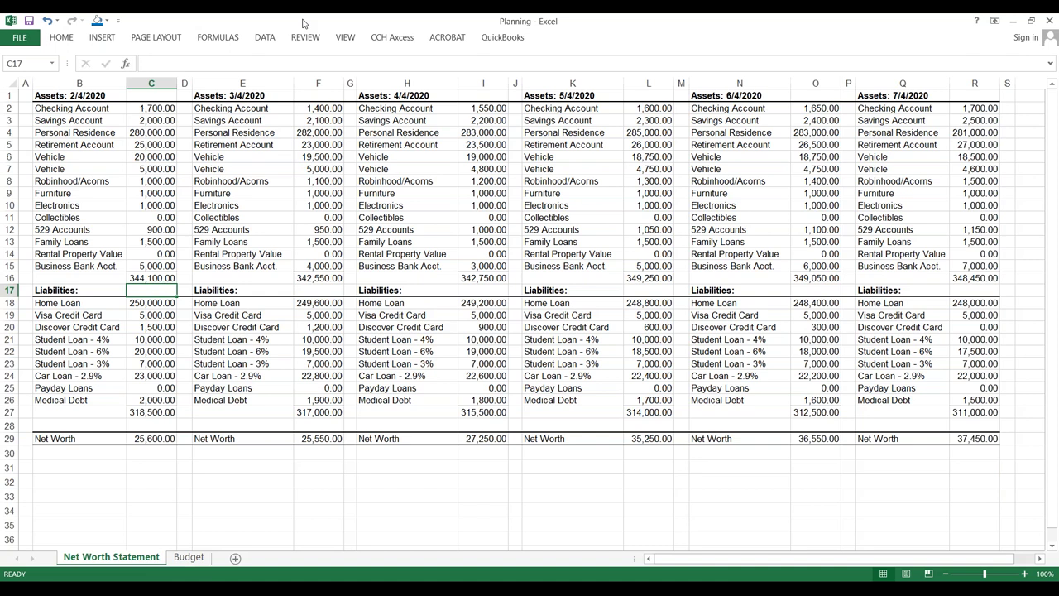
{"action": "key", "text": "Down"}
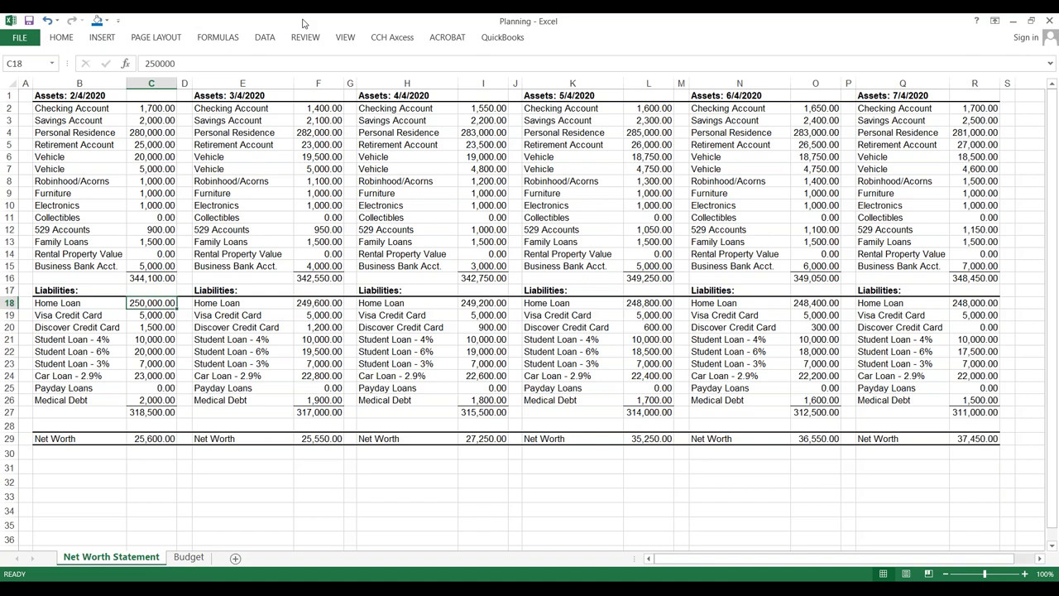
{"action": "key", "text": "Down"}
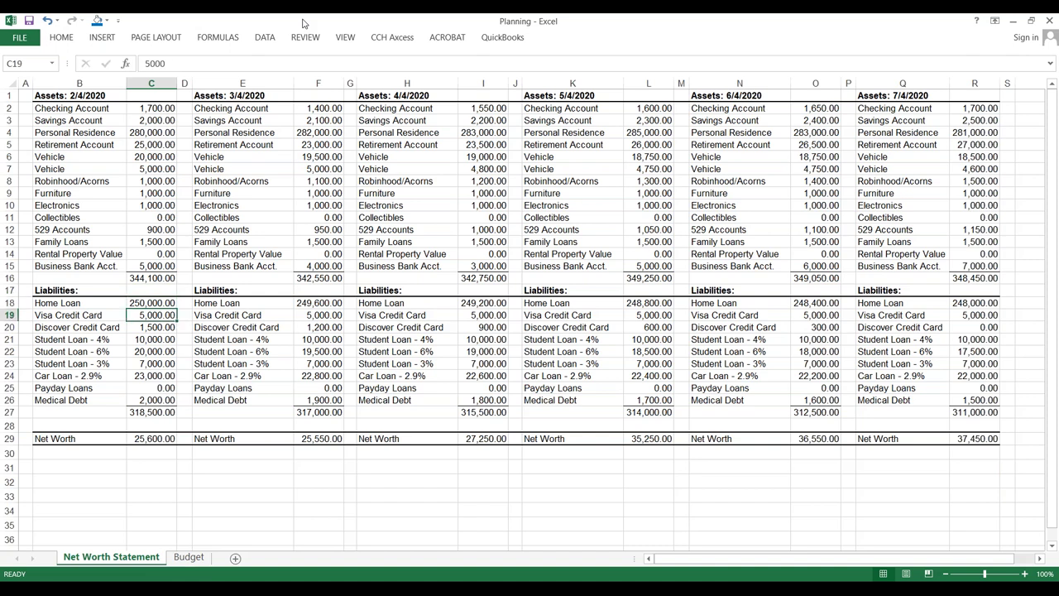
{"action": "key", "text": "Down"}
{"action": "key", "text": "Down"}
{"action": "key", "text": "Down"}
{"action": "key", "text": "Down"}
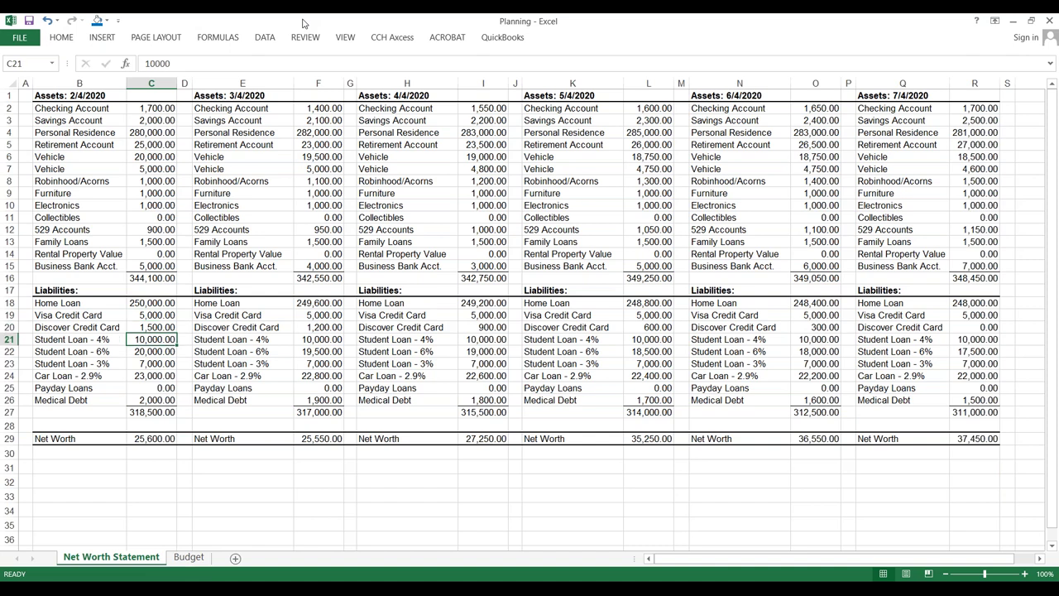
{"action": "key", "text": "Down"}
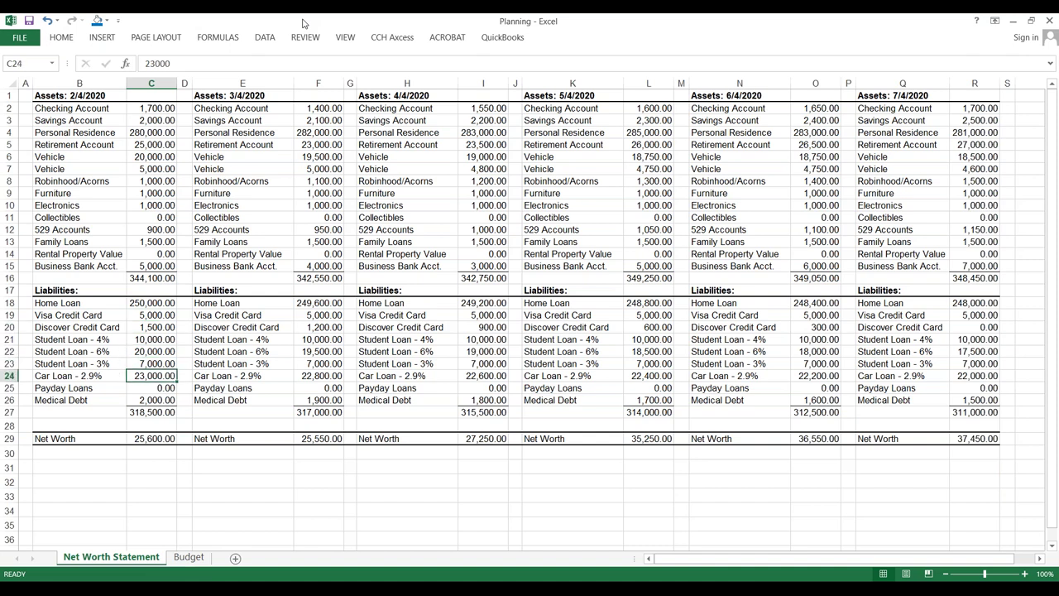
{"action": "key", "text": "Down"}
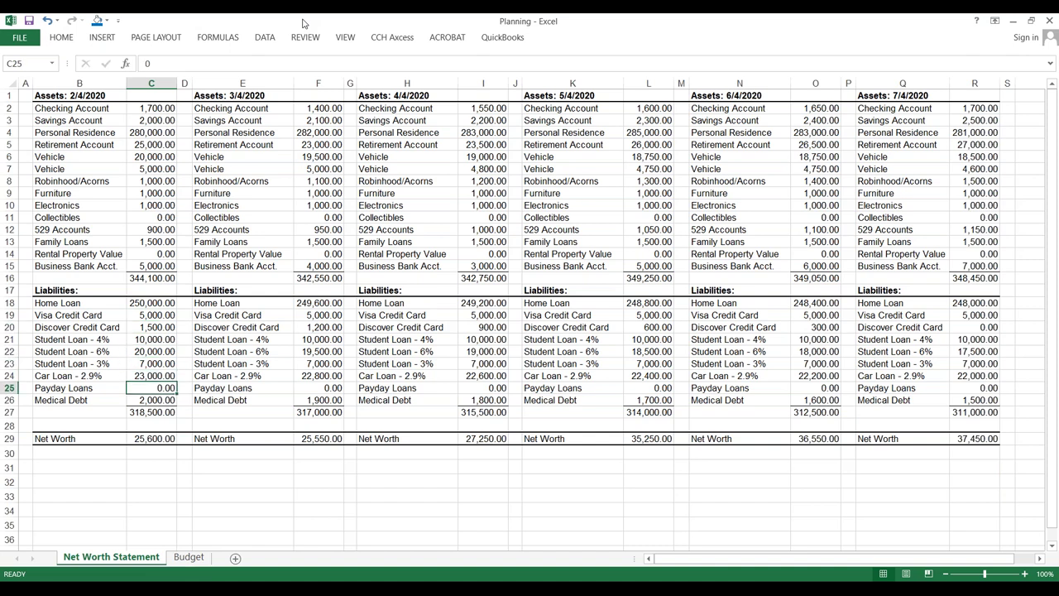
Run back up column C and down through the 2/4/2020 liabilities to Student Loan - 6% in C22
{"action": "key", "text": "Down"}
{"action": "key", "text": "Up"}
{"action": "key", "text": "Up"}
{"action": "key", "text": "ctrl+Up"}
{"action": "key", "text": "Down"}
{"action": "key", "text": "Down"}
{"action": "key", "text": "Down"}
{"action": "key", "text": "Down"}
{"action": "key", "text": "Down"}
{"action": "key", "text": "Down"}
{"action": "key", "text": "Down"}
{"action": "key", "text": "Down"}
{"action": "key", "text": "Down"}
{"action": "key", "text": "Down"}
{"action": "key", "text": "Down"}
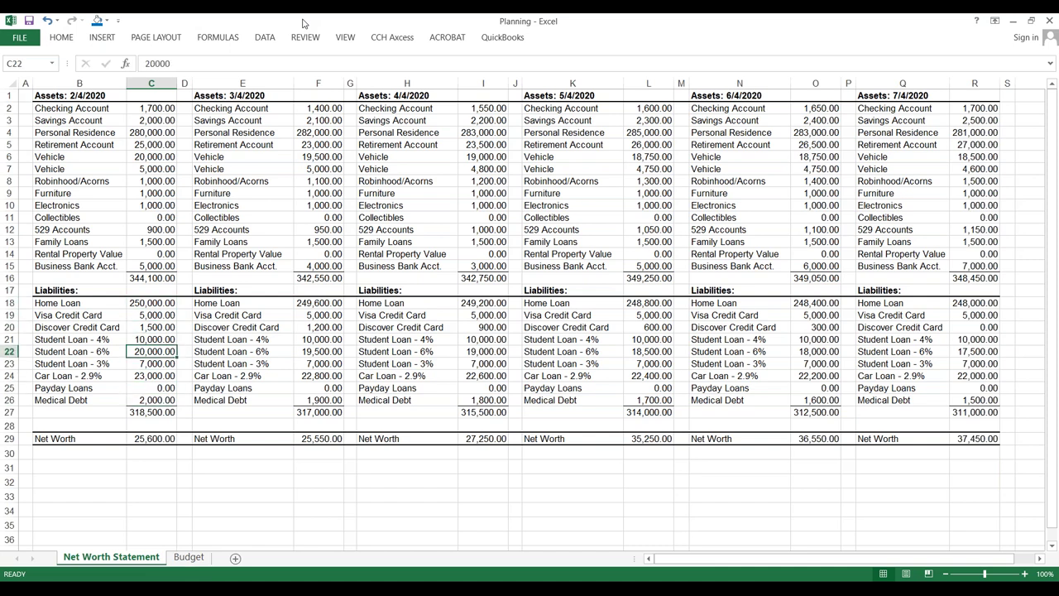
Move down to the 2/4/2020 Net Worth row and inspect its formula in C29
{"action": "key", "text": "Down"}
{"action": "key", "text": "Left"}
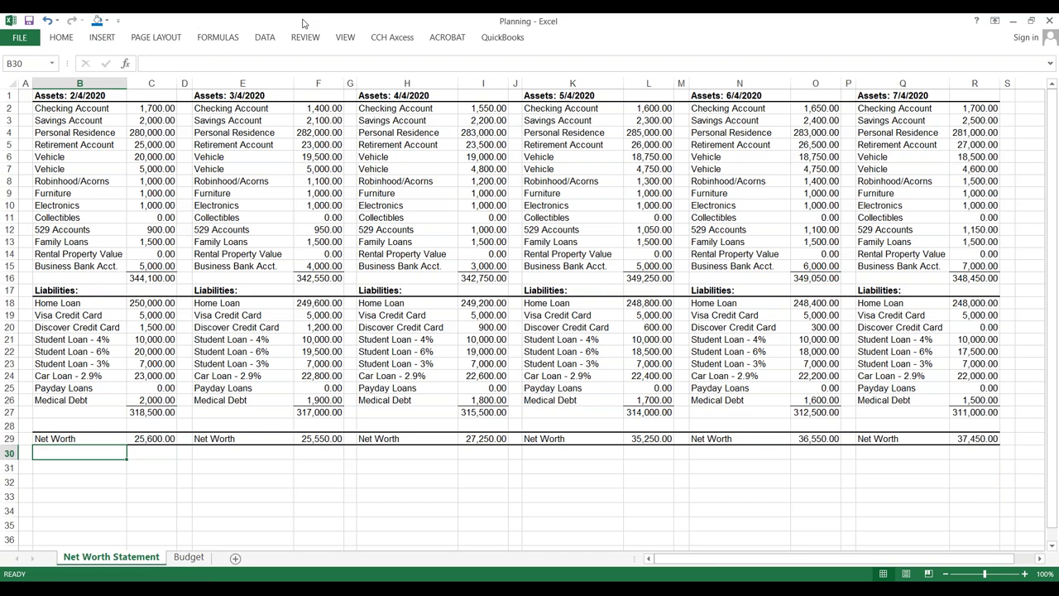
{"action": "key", "text": "Right"}
{"action": "key", "text": "Up"}
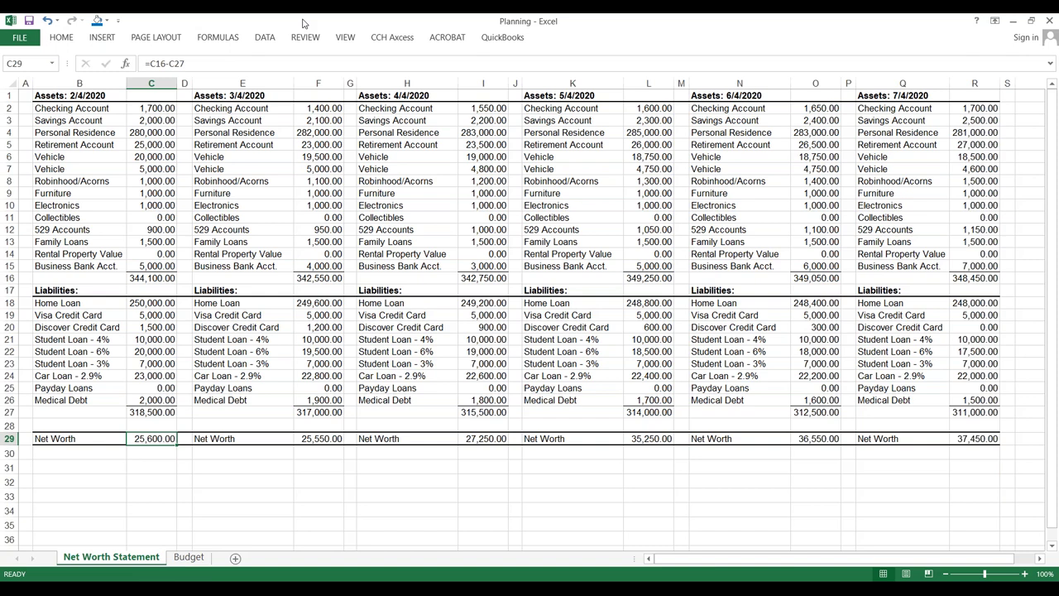
Cross to the 3/4/2020 section and go up its amounts in column F to Business Bank Acct. in F15
{"action": "key", "text": "Right"}
{"action": "key", "text": "Right"}
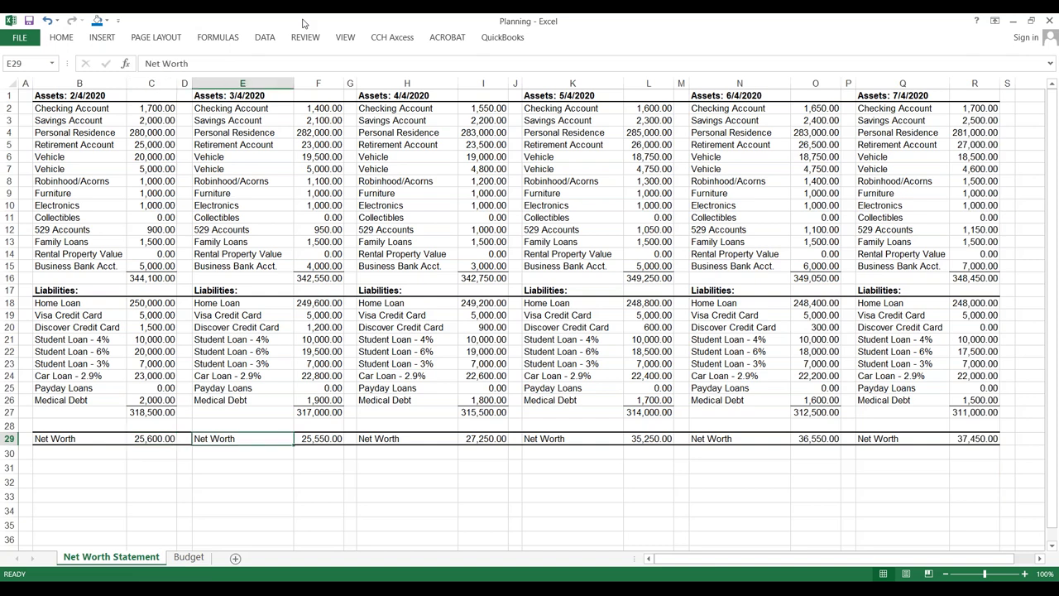
{"action": "key", "text": "Up"}
{"action": "key", "text": "Right"}
{"action": "key", "text": "Up"}
{"action": "key", "text": "Up"}
{"action": "key", "text": "Up"}
{"action": "key", "text": "Up"}
{"action": "key", "text": "Up"}
{"action": "key", "text": "Up"}
{"action": "key", "text": "Up"}
{"action": "key", "text": "Up"}
{"action": "key", "text": "Up"}
{"action": "key", "text": "Up"}
{"action": "key", "text": "Up"}
{"action": "key", "text": "Up"}
{"action": "key", "text": "Up"}
{"action": "key", "text": "Up"}
{"action": "key", "text": "Up"}
{"action": "key", "text": "Up"}
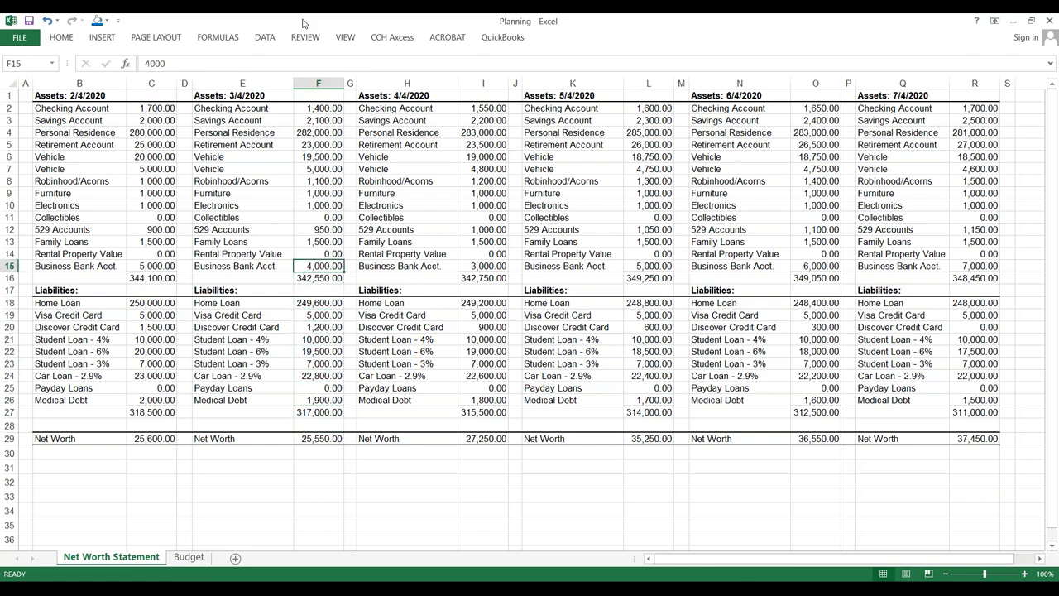
Continue up the 3/4/2020 asset amounts and stop on the second Vehicle in F7
{"action": "key", "text": "Up"}
{"action": "key", "text": "Up"}
{"action": "key", "text": "Up"}
{"action": "key", "text": "Up"}
{"action": "key", "text": "Up"}
{"action": "key", "text": "Up"}
{"action": "key", "text": "Down"}
{"action": "key", "text": "Down"}
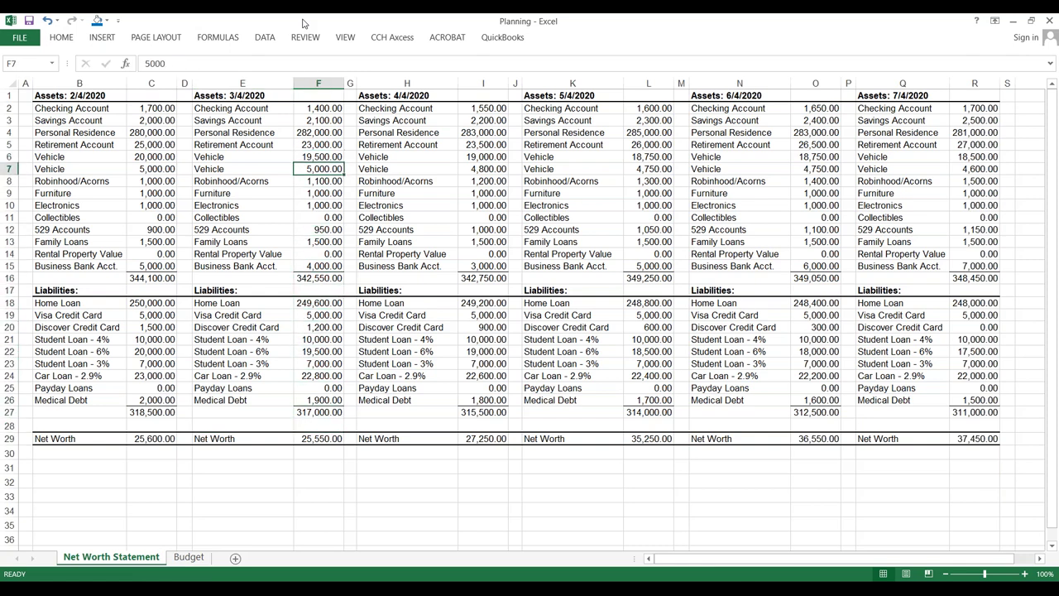
Go down the 3/4/2020 assets from Robinhood/Acorns and inspect the total assets formula in F16
{"action": "key", "text": "Down"}
{"action": "key", "text": "Down"}
{"action": "key", "text": "Down"}
{"action": "key", "text": "Down"}
{"action": "key", "text": "Down"}
{"action": "key", "text": "Down"}
{"action": "key", "text": "Down"}
{"action": "key", "text": "Down"}
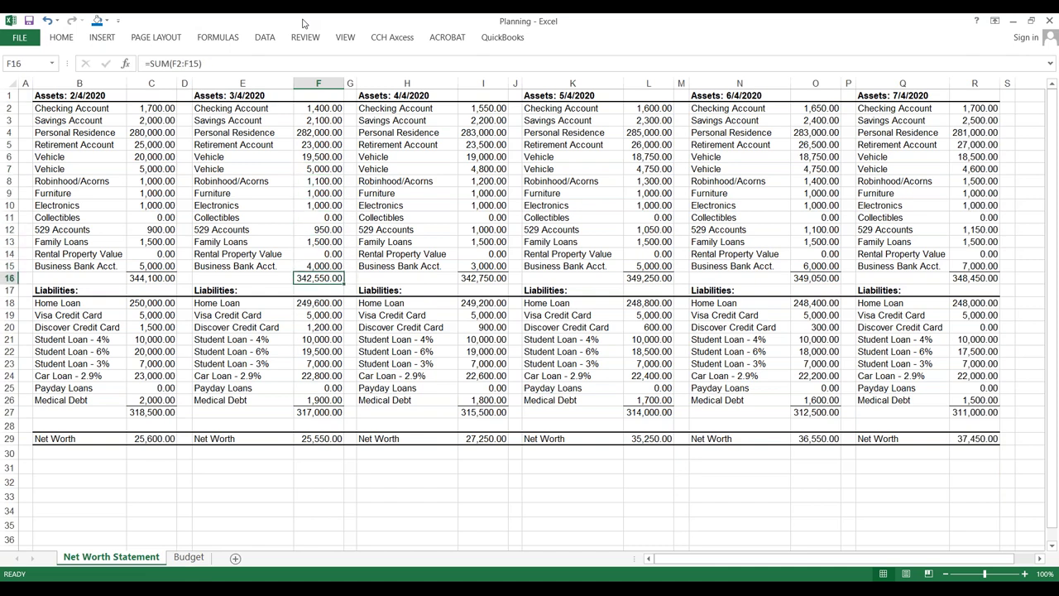
Compare the 2/4/2020 and 3/4/2020 total assets in row 16, returning to Rental Property Value in F14
{"action": "key", "text": "Left"}
{"action": "key", "text": "Left"}
{"action": "key", "text": "Left"}
{"action": "key", "text": "Right"}
{"action": "key", "text": "Right"}
{"action": "key", "text": "Left"}
{"action": "key", "text": "Up"}
{"action": "key", "text": "Up"}
{"action": "key", "text": "Up"}
{"action": "key", "text": "Up"}
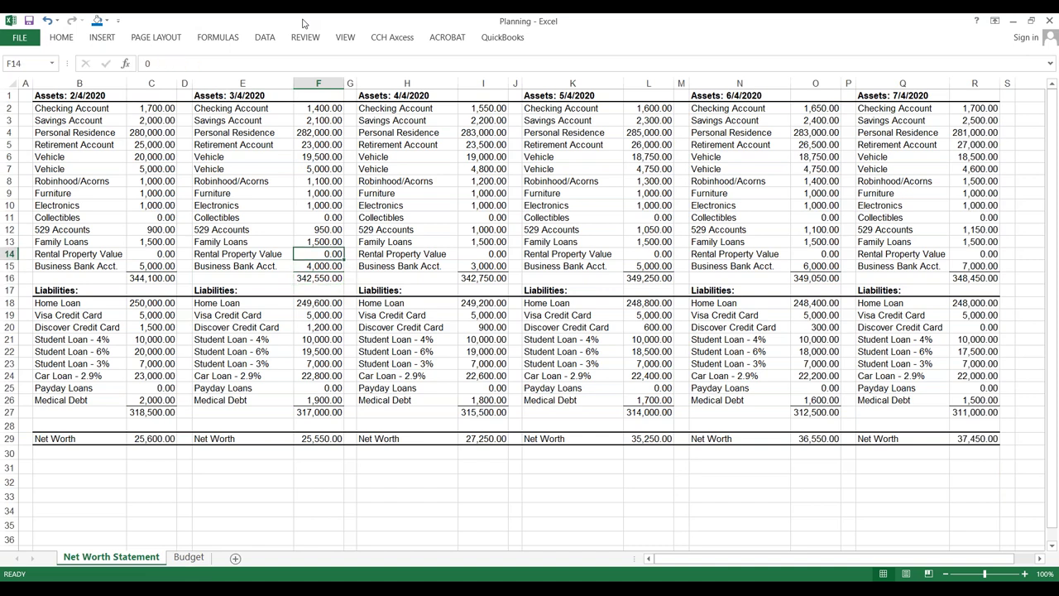
Go up the 3/4/2020 asset amounts from Family Loans to Savings Account in F3
{"action": "key", "text": "Up"}
{"action": "key", "text": "Up"}
{"action": "key", "text": "Up"}
{"action": "key", "text": "Up"}
{"action": "key", "text": "Up"}
{"action": "key", "text": "Up"}
{"action": "key", "text": "Up"}
{"action": "key", "text": "Up"}
{"action": "key", "text": "Up"}
{"action": "key", "text": "Up"}
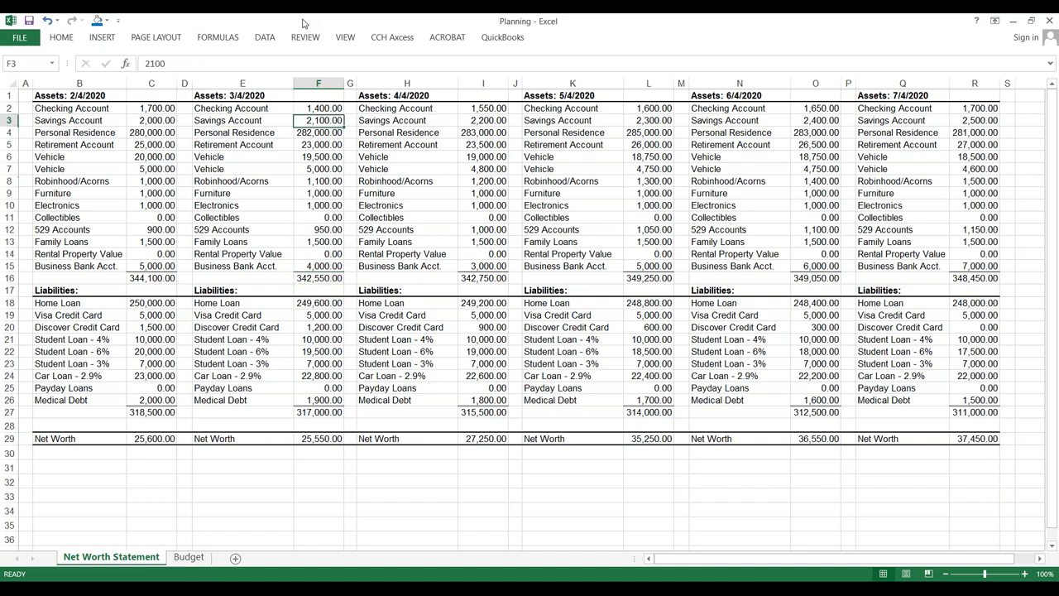
Check the 3/4/2020 Personal Residence and Retirement Account amounts in F4:F5
{"action": "key", "text": "Down"}
{"action": "key", "text": "Down"}
{"action": "key", "text": "Down"}
{"action": "key", "text": "Up"}
{"action": "key", "text": "Down"}
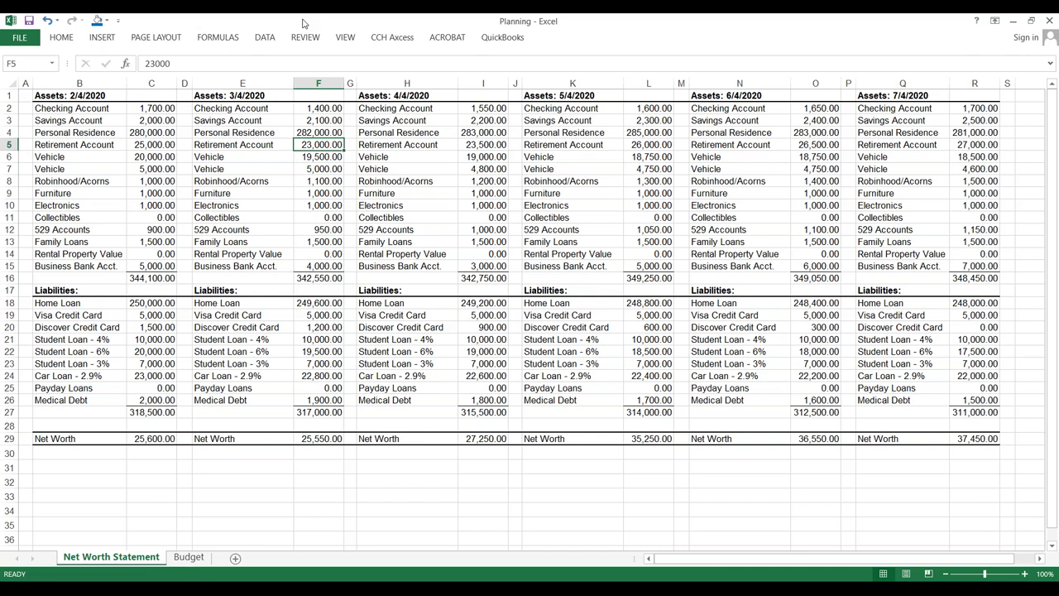
Go down the 3/4/2020 assets from the first Vehicle in F6 to Family Loans in F13
{"action": "key", "text": "Down"}
{"action": "key", "text": "Down"}
{"action": "key", "text": "Down"}
{"action": "key", "text": "Down"}
{"action": "key", "text": "Down"}
{"action": "key", "text": "Down"}
{"action": "key", "text": "Down"}
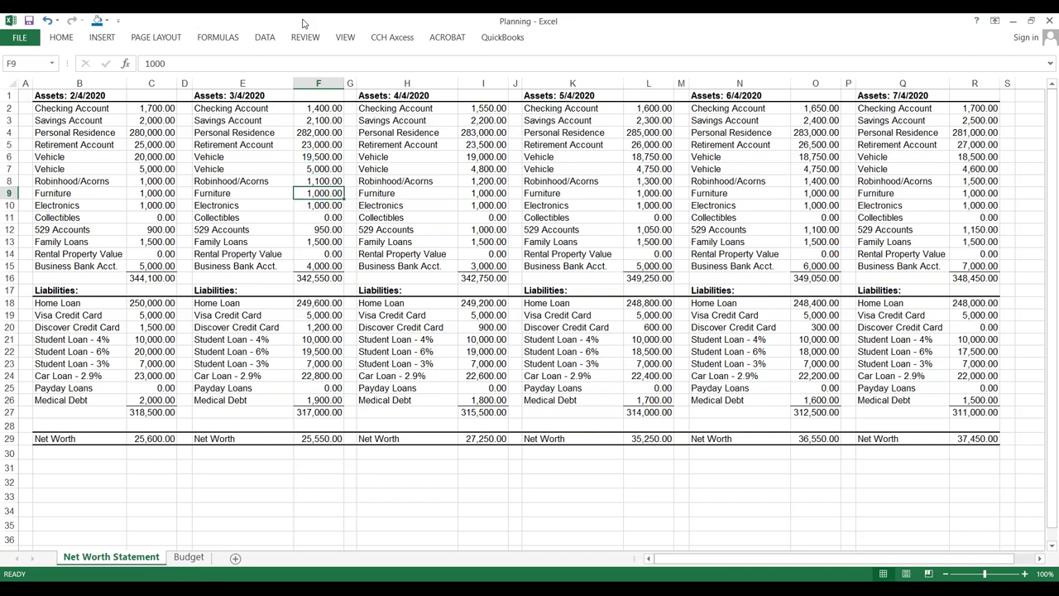
{"action": "key", "text": "Down"}
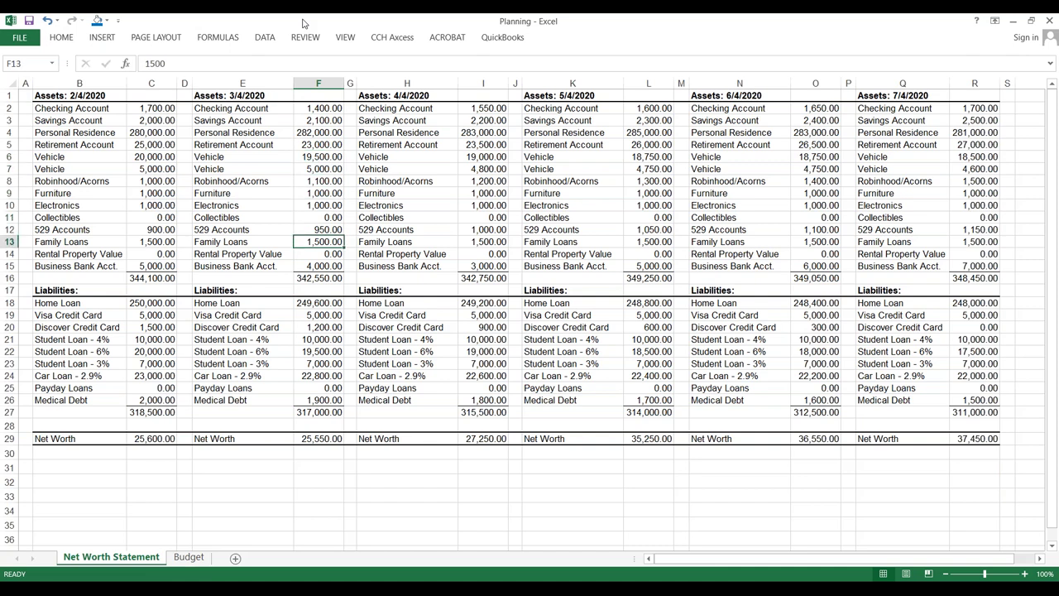
Recheck the 3/4/2020 assets up to Electronics in F10 and back down to Business Bank Acct. in F15
{"action": "key", "text": "Left"}
{"action": "key", "text": "Right"}
{"action": "key", "text": "Up"}
{"action": "key", "text": "Up"}
{"action": "key", "text": "Up"}
{"action": "key", "text": "Up"}
{"action": "key", "text": "Up"}
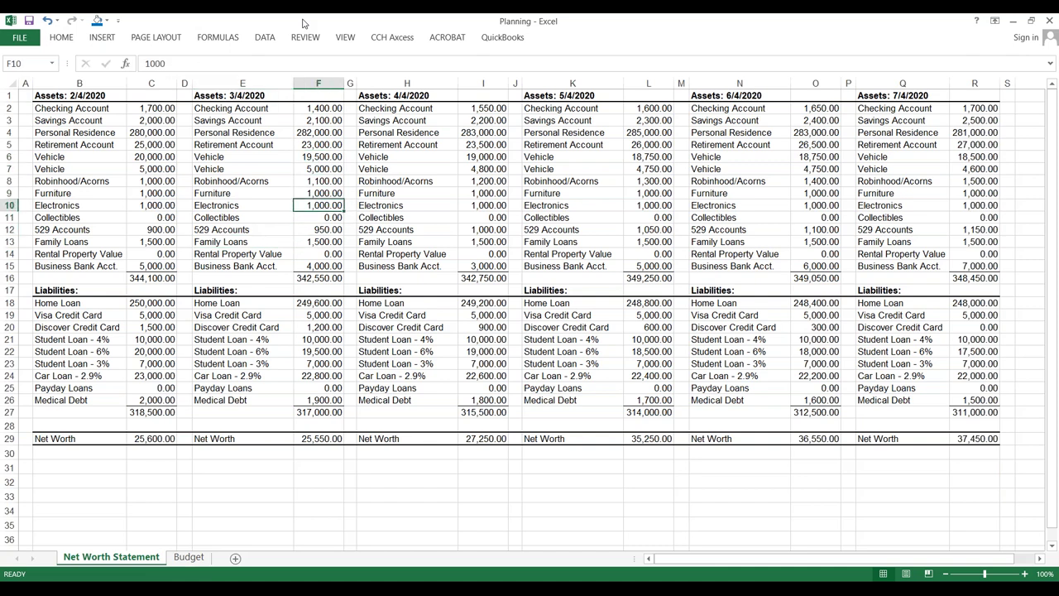
{"action": "key", "text": "Down"}
{"action": "key", "text": "Down"}
{"action": "key", "text": "Down"}
{"action": "key", "text": "Down"}
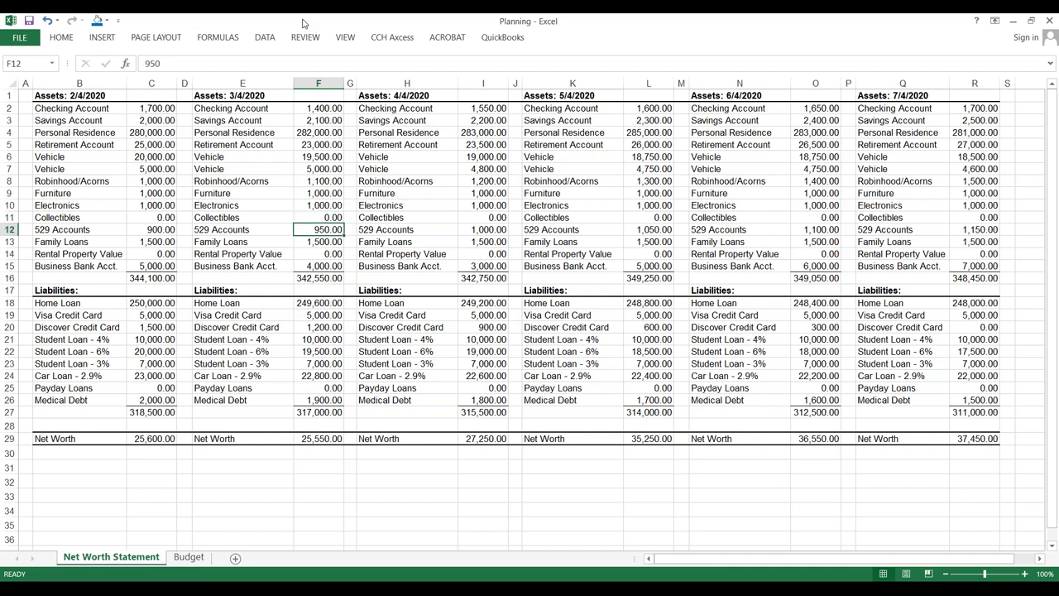
{"action": "key", "text": "Down"}
{"action": "key", "text": "Down"}
{"action": "key", "text": "Down"}
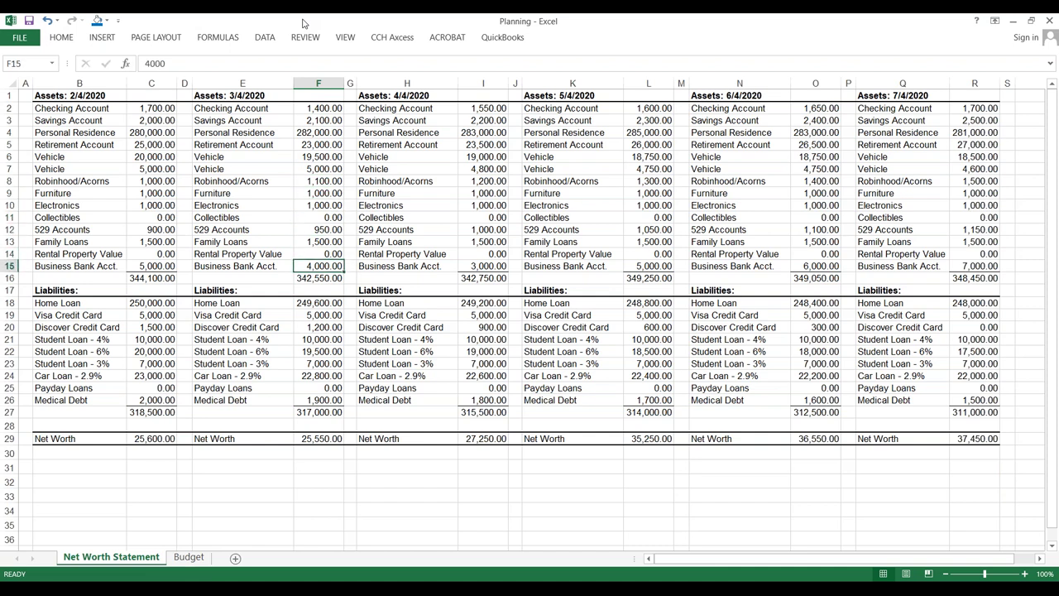
Go down from the 3/4/2020 Business Bank Acct. in F15 to the Discover Credit Card balance in F20
{"action": "key", "text": "Down"}
{"action": "key", "text": "Down"}
{"action": "key", "text": "Down"}
{"action": "key", "text": "Down"}
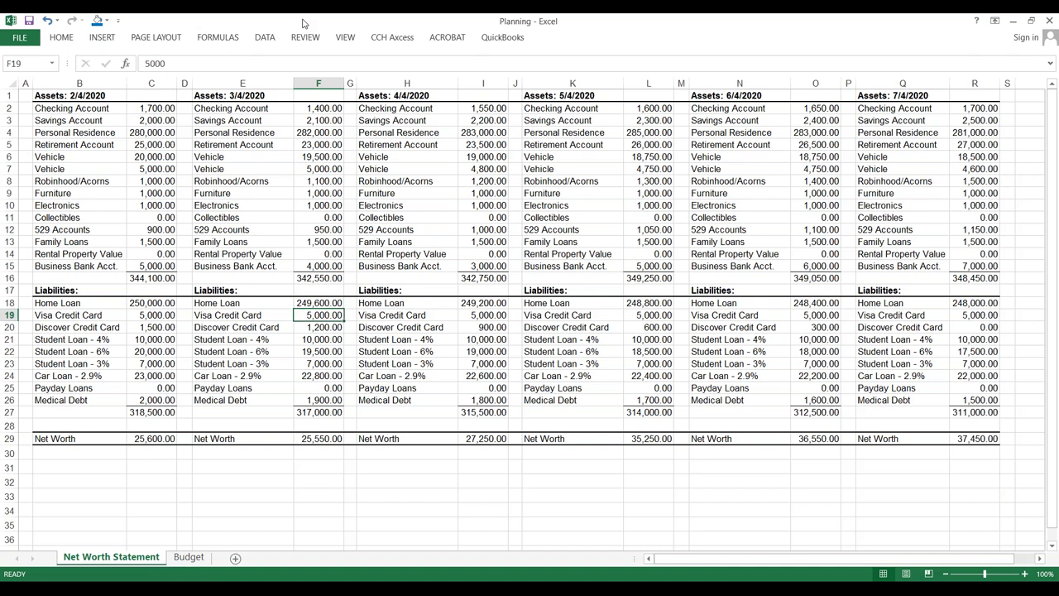
{"action": "key", "text": "Down"}
Compare the 3/4/2020 Discover Credit Card balance with the 2/4/2020 one along row 20, returning to F20
{"action": "key", "text": "Left"}
{"action": "key", "text": "Left"}
{"action": "key", "text": "Left"}
{"action": "key", "text": "Left"}
{"action": "key", "text": "Right"}
{"action": "key", "text": "Right"}
{"action": "key", "text": "Right"}
{"action": "key", "text": "Right"}
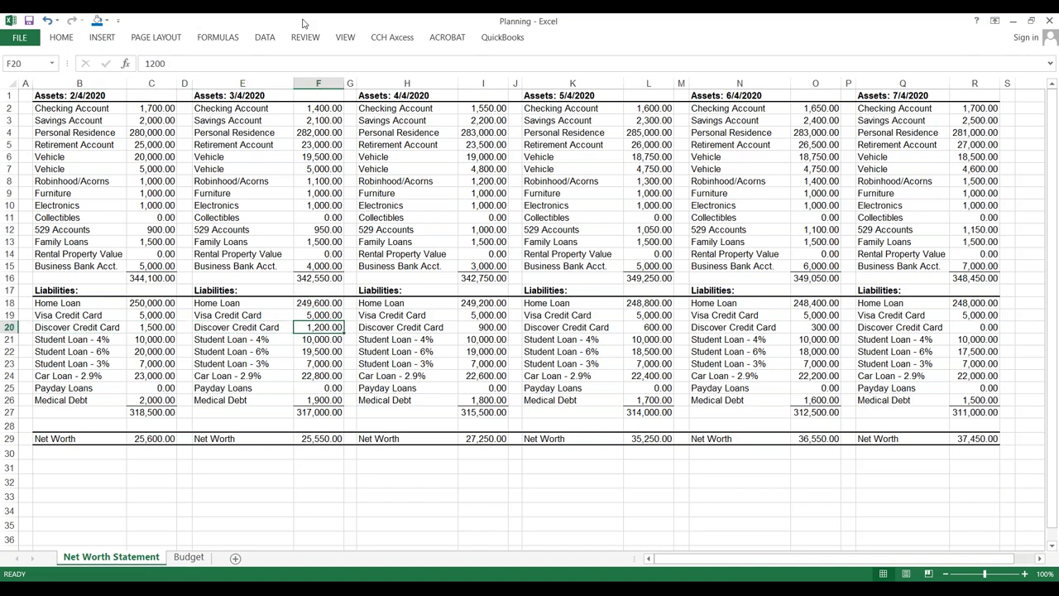
Go down the remaining 3/4/2020 liabilities from Student Loan - 4% to the liabilities total in F27
{"action": "key", "text": "Down"}
{"action": "key", "text": "Down"}
{"action": "key", "text": "Down"}
{"action": "key", "text": "Down"}
{"action": "key", "text": "Down"}
{"action": "key", "text": "Down"}
{"action": "key", "text": "Down"}
Compare the 2/4/2020 and 3/4/2020 liabilities totals in C27 and F27, going back and forth twice
{"action": "key", "text": "Left"}
{"action": "key", "text": "Left"}
{"action": "key", "text": "Left"}
{"action": "key", "text": "Right"}
{"action": "key", "text": "Right"}
{"action": "key", "text": "Right"}
{"action": "key", "text": "Left"}
{"action": "key", "text": "Left"}
{"action": "key", "text": "Left"}
{"action": "key", "text": "Right"}
{"action": "key", "text": "Right"}
{"action": "key", "text": "Right"}
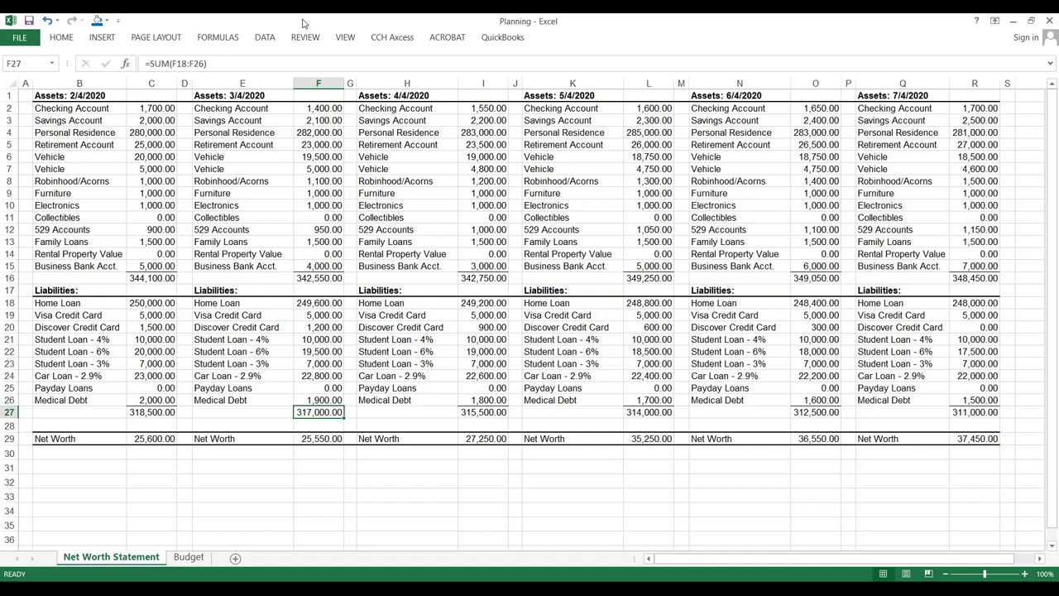
Recheck the 3/4/2020 liabilities up to Student Loan - 4% in F21 and back down to the total in F27
{"action": "key", "text": "Up"}
{"action": "key", "text": "Up"}
{"action": "key", "text": "Up"}
{"action": "key", "text": "Up"}
{"action": "key", "text": "Up"}
{"action": "key", "text": "Up"}
{"action": "key", "text": "Down"}
{"action": "key", "text": "Down"}
{"action": "key", "text": "Down"}
{"action": "key", "text": "Down"}
{"action": "key", "text": "Down"}
{"action": "key", "text": "Down"}
{"action": "key", "text": "Down"}
Go to the 4/4/2020 liabilities total in I27 and up that column to the Discover Credit Card balance in I20
{"action": "key", "text": "Right"}
{"action": "key", "text": "Right"}
{"action": "key", "text": "Right"}
{"action": "key", "text": "Up"}
{"action": "key", "text": "Up"}
{"action": "key", "text": "Up"}
{"action": "key", "text": "Up"}
{"action": "key", "text": "Up"}
{"action": "key", "text": "Up"}
{"action": "key", "text": "Up"}
{"action": "key", "text": "Up"}
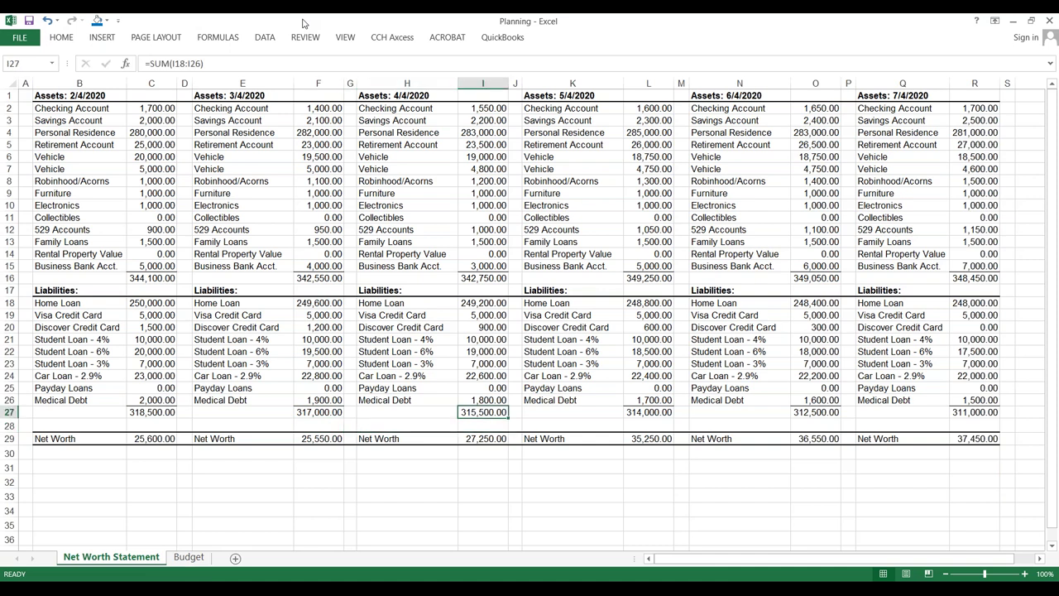
Compare the 4/4/2020 Discover Credit Card balance in I20 with the 3/4/2020 one in F20
{"action": "key", "text": "Left"}
{"action": "key", "text": "Left"}
{"action": "key", "text": "Left"}
{"action": "key", "text": "Left"}
{"action": "key", "text": "Right"}
{"action": "key", "text": "Right"}
{"action": "key", "text": "Right"}
{"action": "key", "text": "Right"}
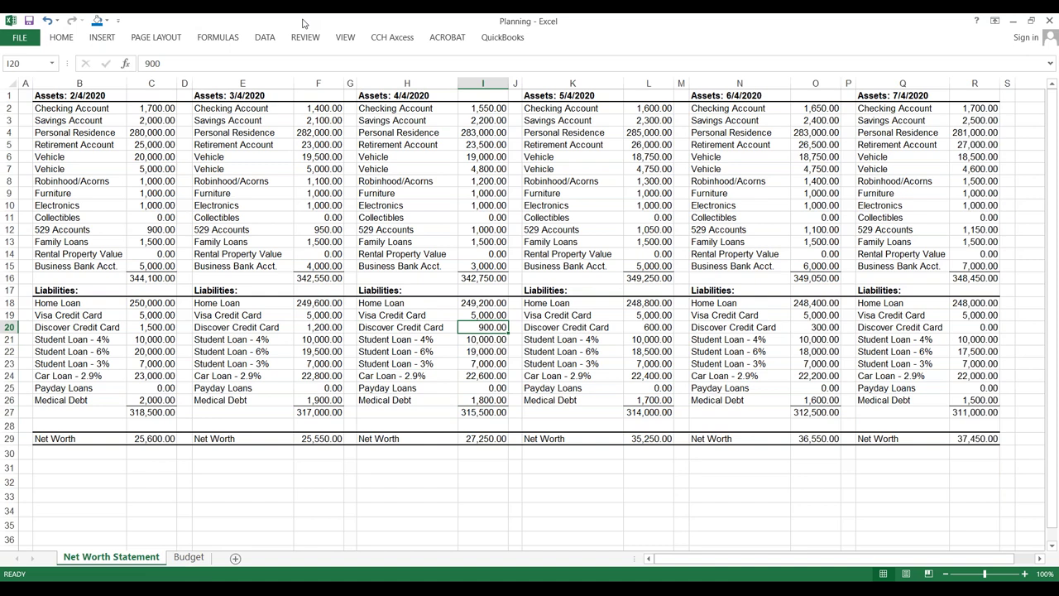
Follow the Discover Credit Card balance along row 20 from 4/4/2020 to 7/4/2020 in R20
{"action": "key", "text": "Right"}
{"action": "key", "text": "Right"}
{"action": "key", "text": "Right"}
{"action": "key", "text": "Right"}
{"action": "key", "text": "Right"}
{"action": "key", "text": "Right"}
{"action": "key", "text": "Right"}
{"action": "key", "text": "Right"}
{"action": "key", "text": "Right"}
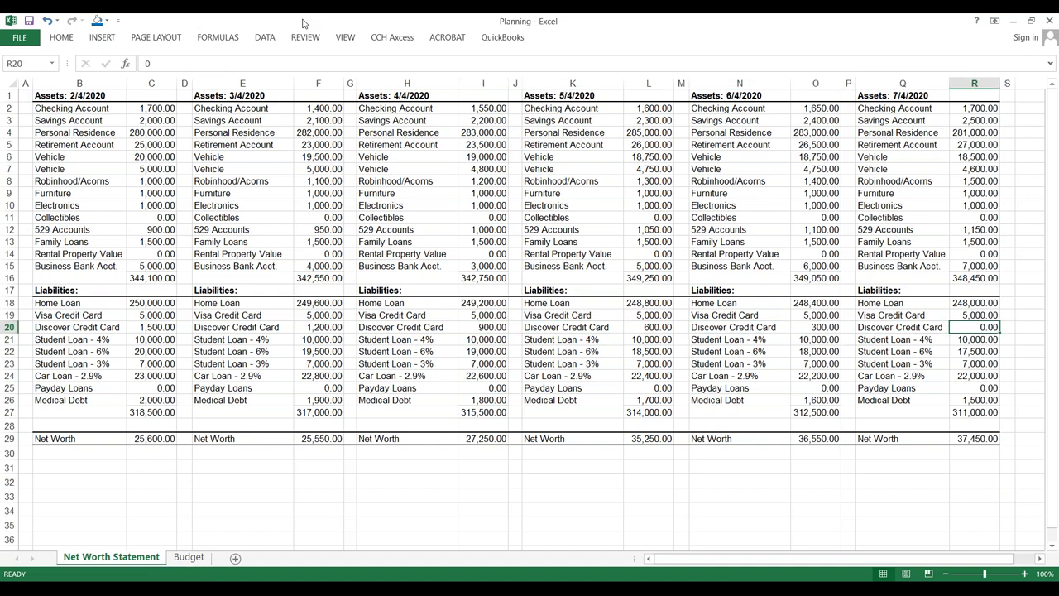
Trace the Discover Credit Card balances back along row 20 from 7/4/2020 to 4/4/2020 in I20
{"action": "key", "text": "Left"}
{"action": "key", "text": "Left"}
{"action": "key", "text": "Left"}
{"action": "key", "text": "Left"}
{"action": "key", "text": "Left"}
{"action": "key", "text": "Left"}
{"action": "key", "text": "Left"}
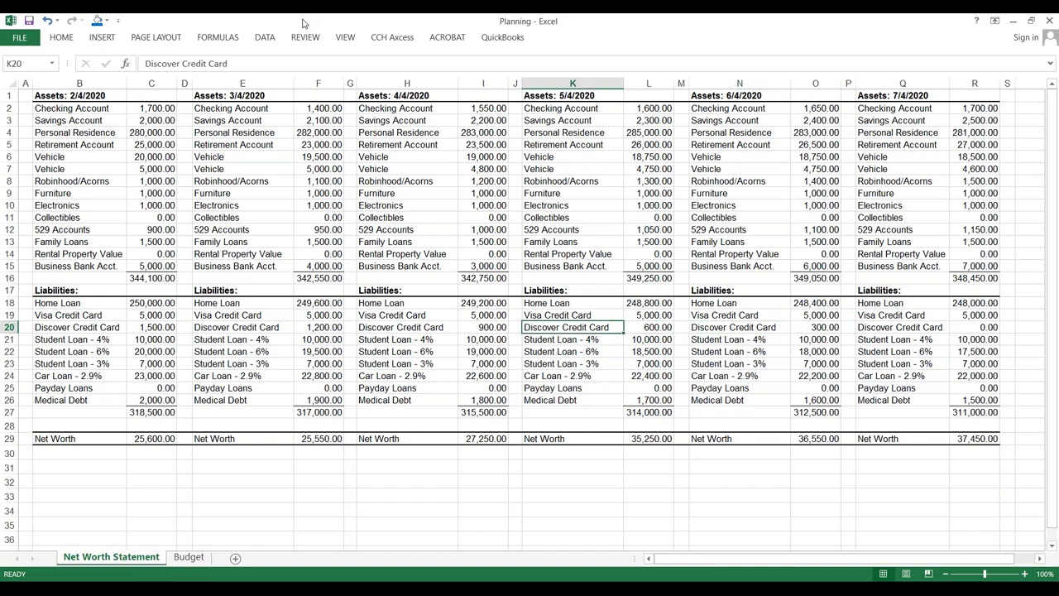
{"action": "key", "text": "Left"}
{"action": "key", "text": "Left"}
{"action": "key", "text": "Left"}
{"action": "key", "text": "Right"}
Check the Visa Credit Card balances along row 19 from 4/4/2020 back to 3/4/2020 and forward toward 5/4/2020
{"action": "key", "text": "Up"}
{"action": "key", "text": "Left"}
{"action": "key", "text": "Left"}
{"action": "key", "text": "Left"}
{"action": "key", "text": "Left"}
{"action": "key", "text": "Right"}
{"action": "key", "text": "Right"}
{"action": "key", "text": "Right"}
{"action": "key", "text": "Right"}
{"action": "key", "text": "Right"}
{"action": "key", "text": "Right"}
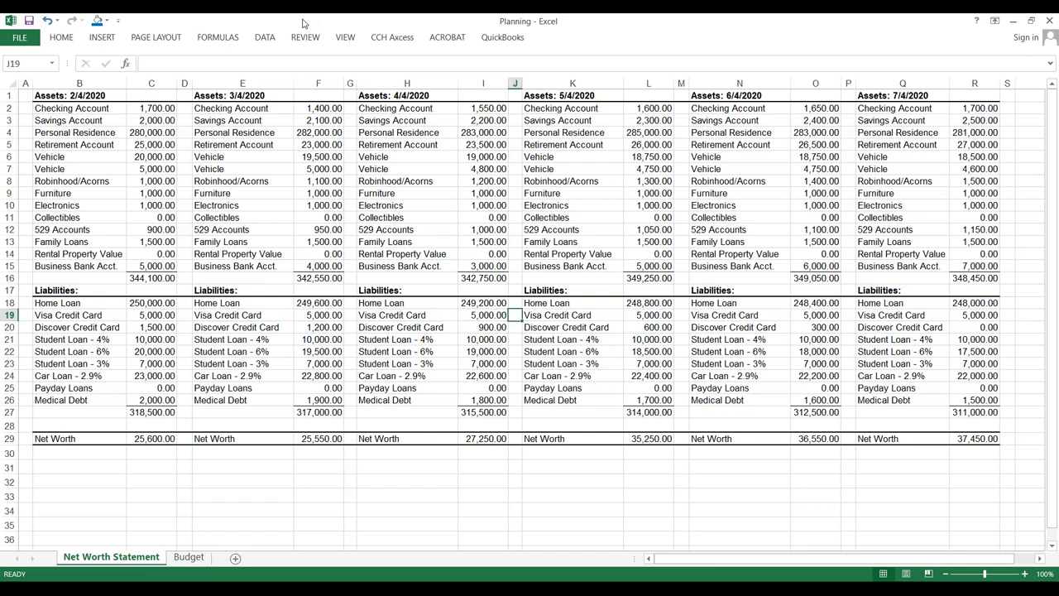
{"action": "key", "text": "Left"}
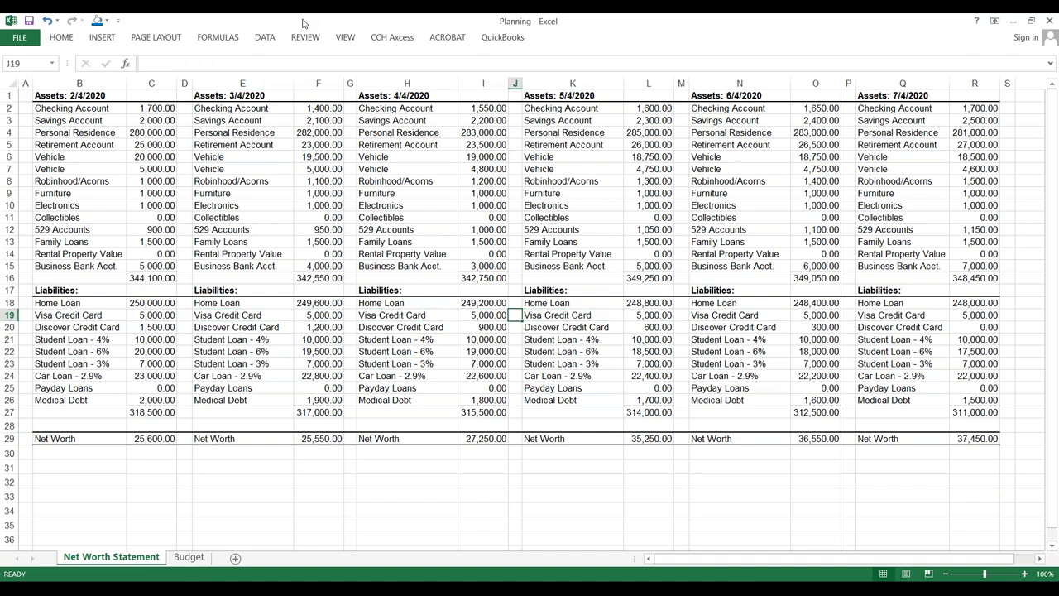